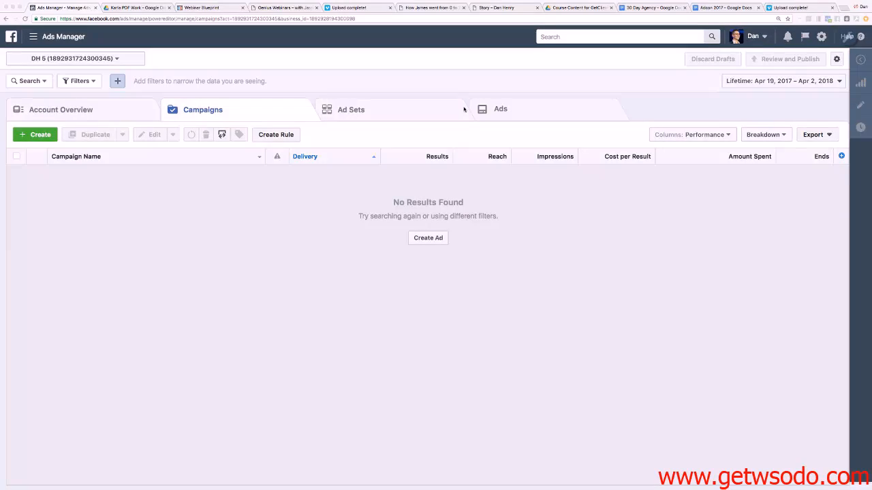
Review the account overview and the campaign, ad set and ad lists, finishing on the campaigns list
left_click(80, 115)
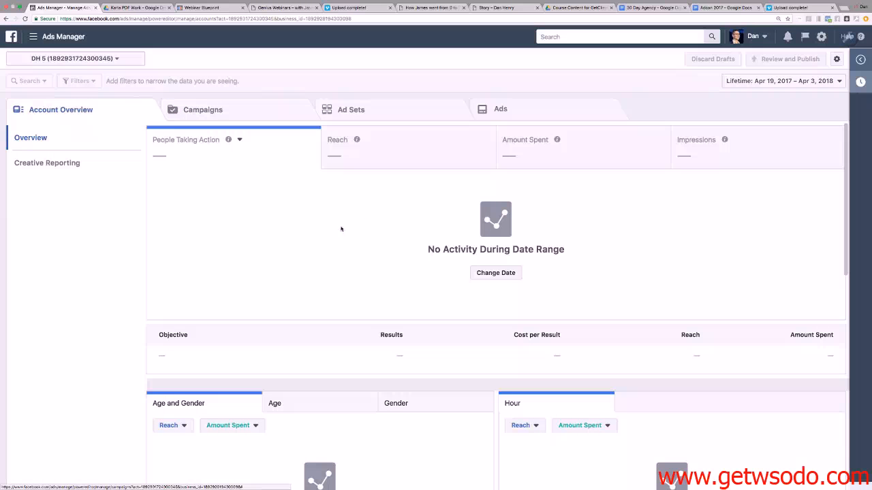
scroll(458, 198, "down", 8)
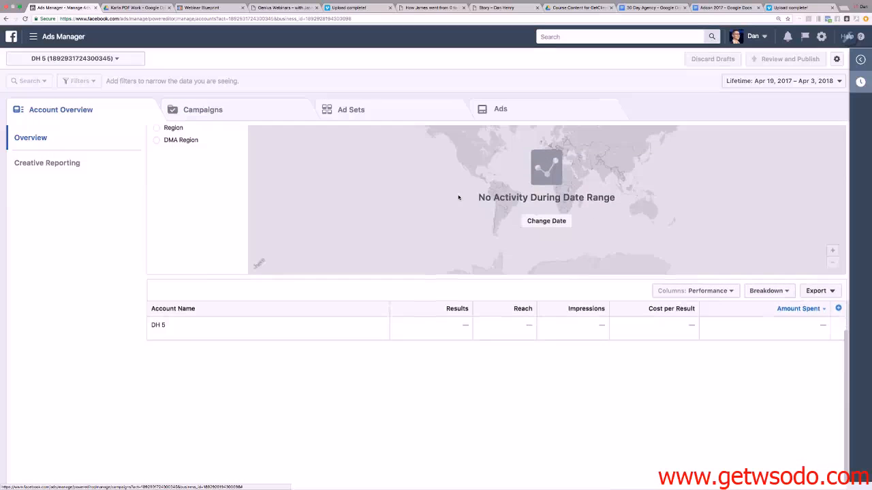
scroll(458, 197, "up", 10)
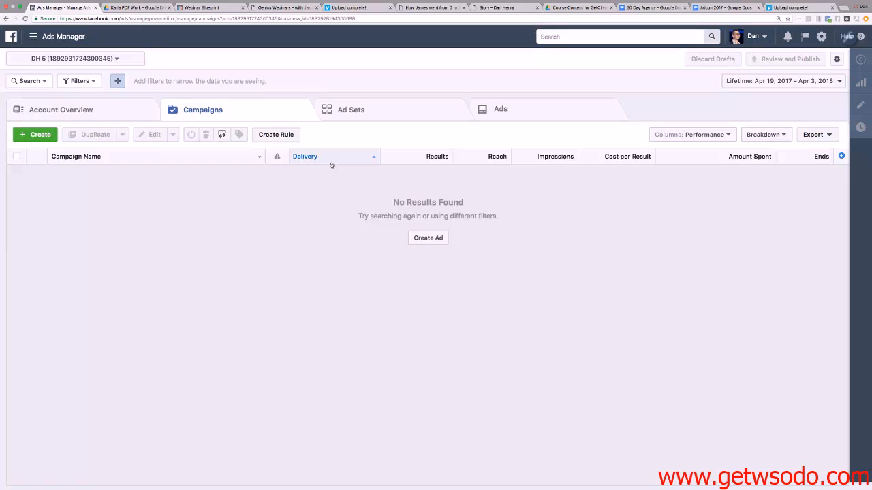
left_click(371, 109)
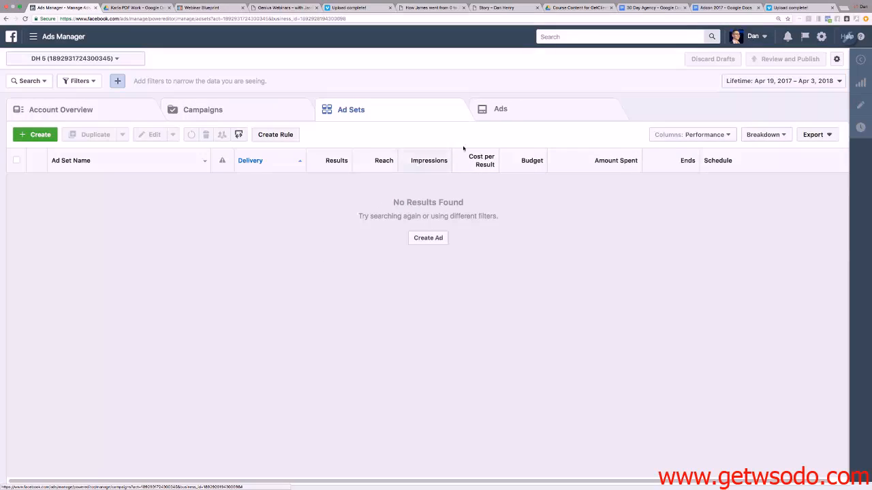
left_click(523, 118)
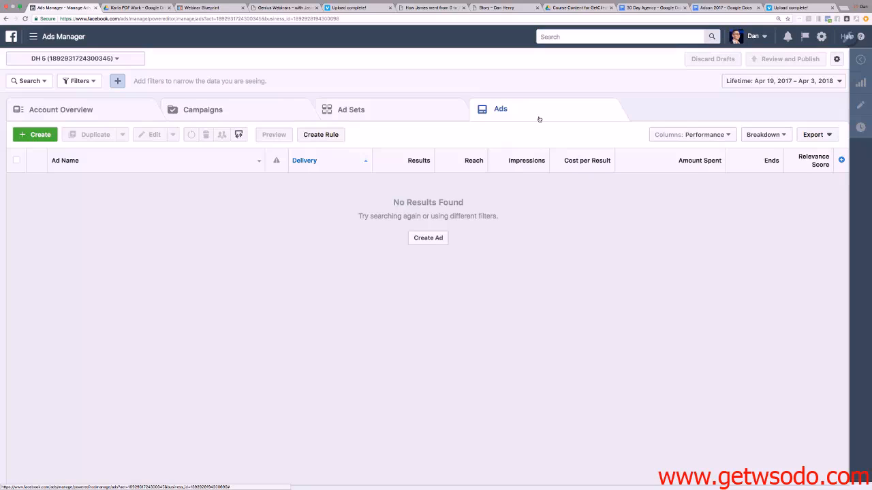
left_click(366, 113)
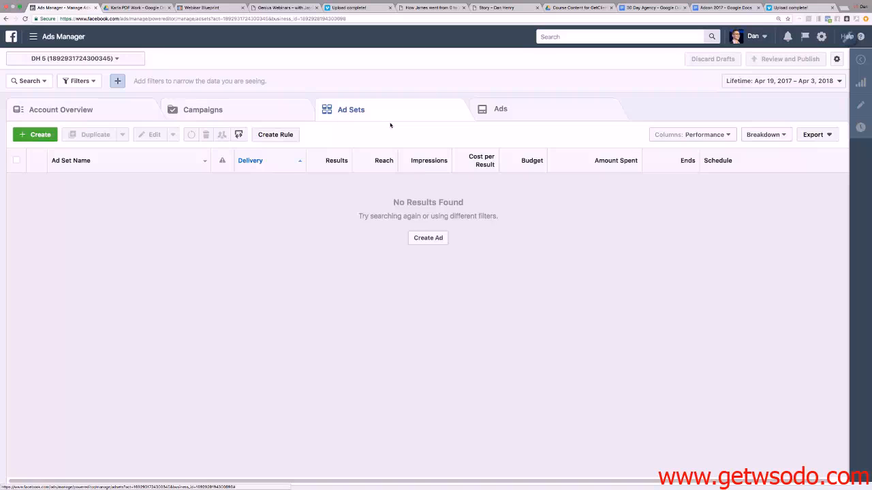
left_click(229, 117)
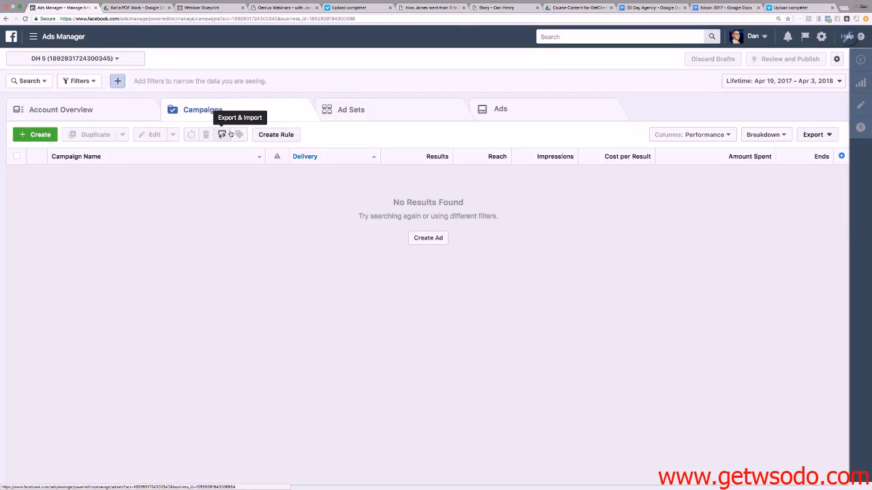
Start creating a new campaign from the campaigns list
left_click(36, 134)
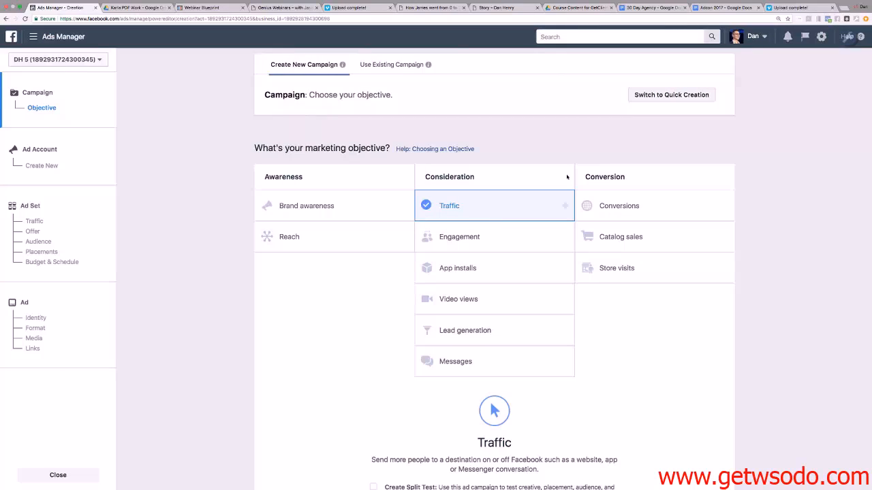
Examine the campaign, ad set and ad fields in Quick Creation, and return to Guided Creation
left_click(655, 100)
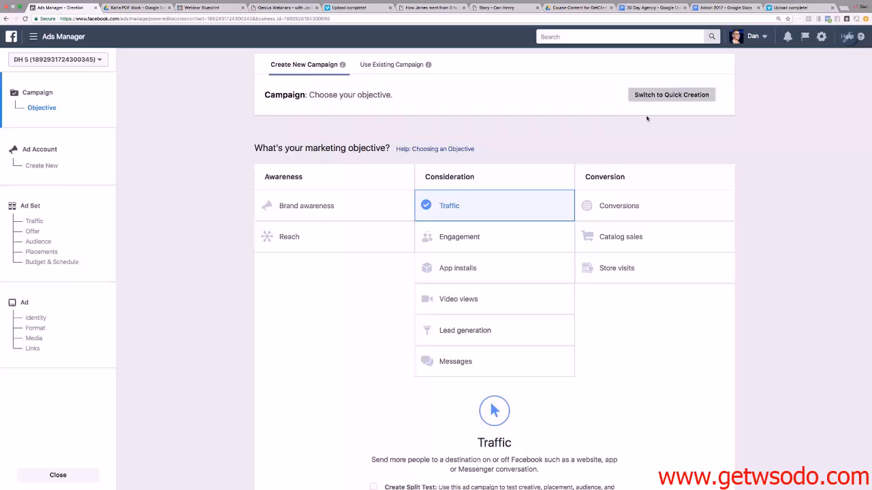
left_click(513, 214)
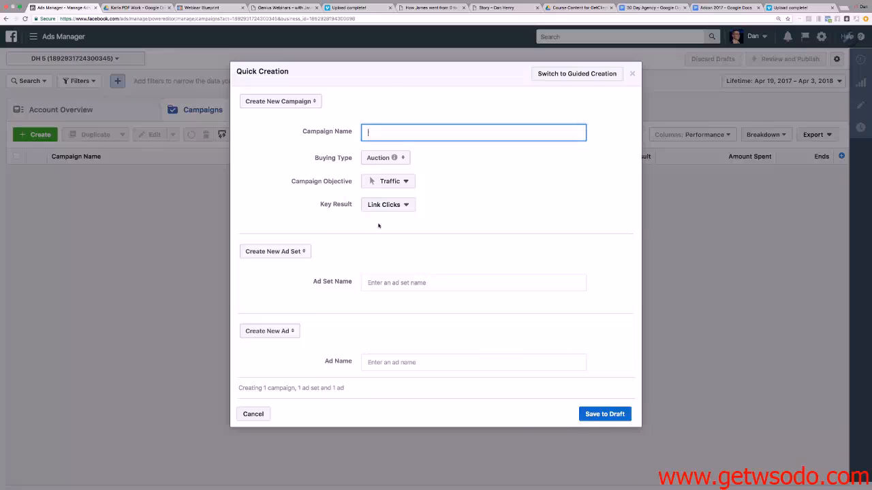
left_click(403, 184)
left_click(440, 192)
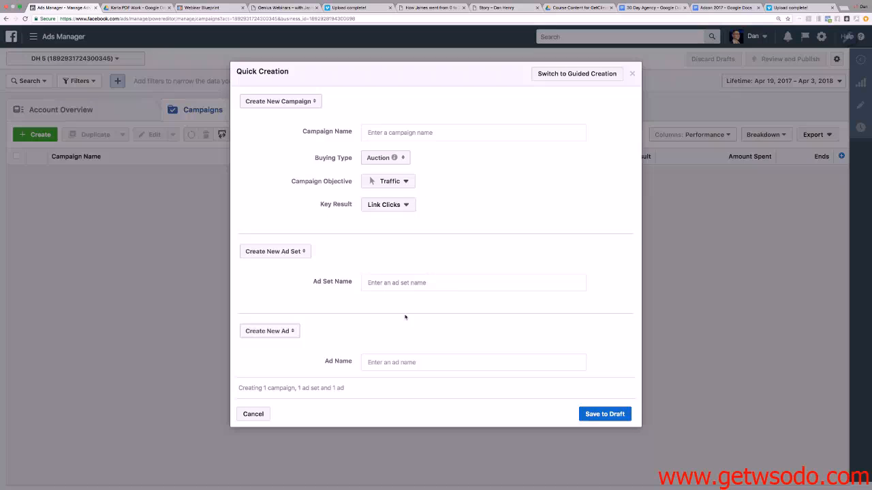
left_click(403, 136)
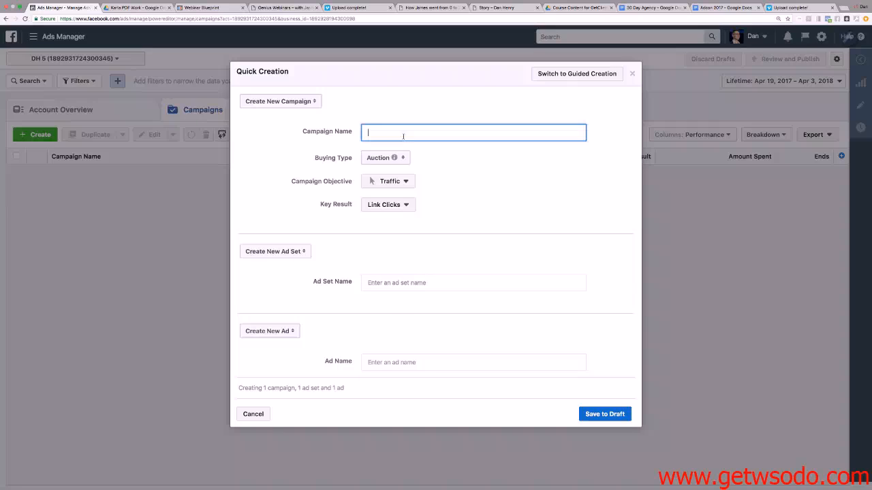
left_click(446, 193)
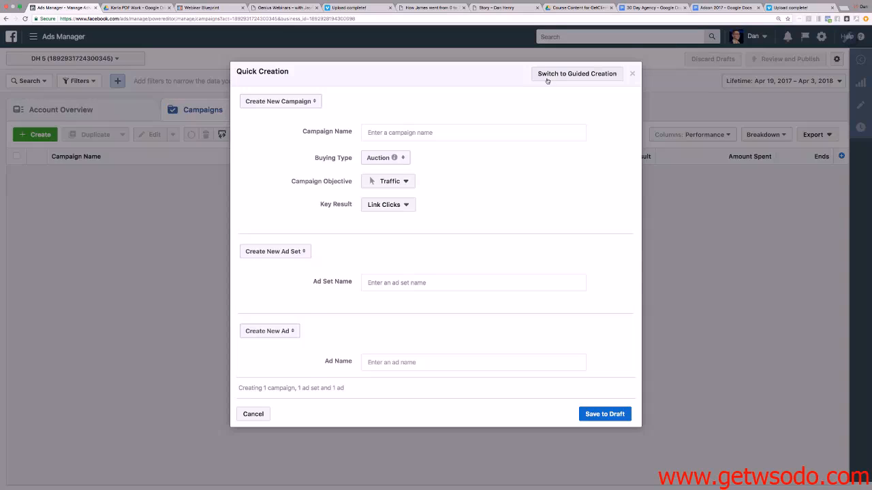
left_click(517, 133)
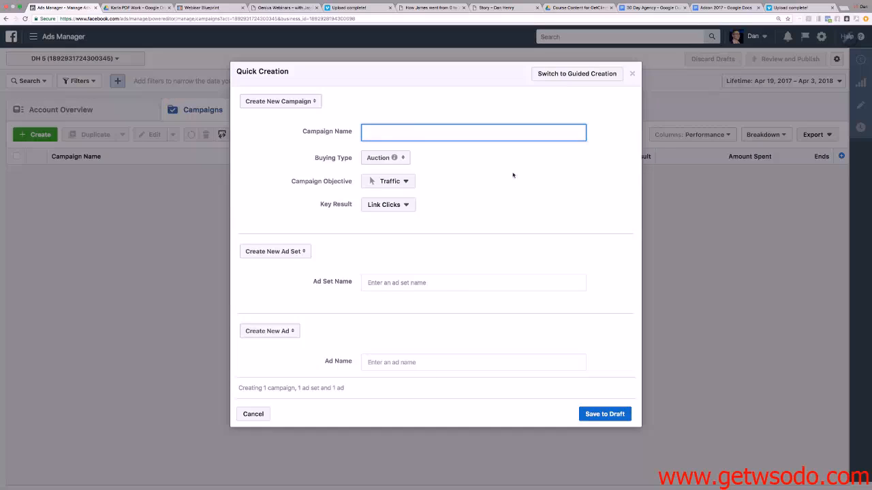
left_click(565, 75)
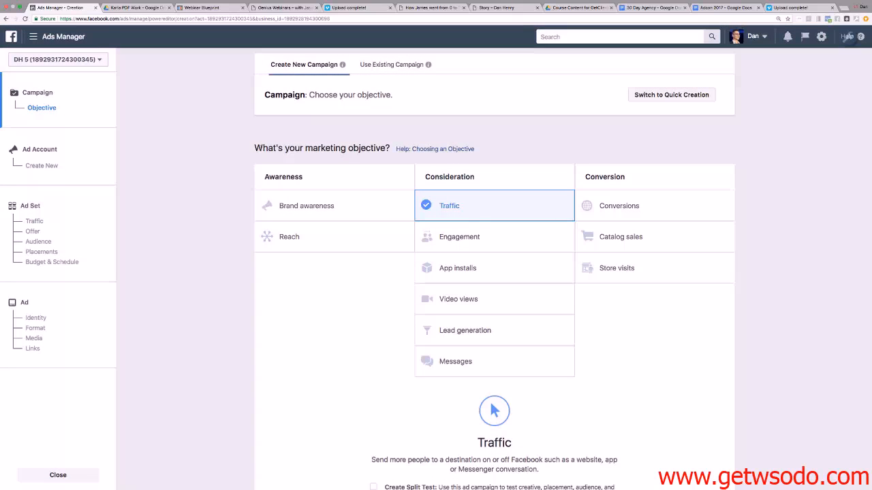
Examine the available marketing objectives, comparing Traffic with Conversions
left_click_drag(255, 148, 391, 154)
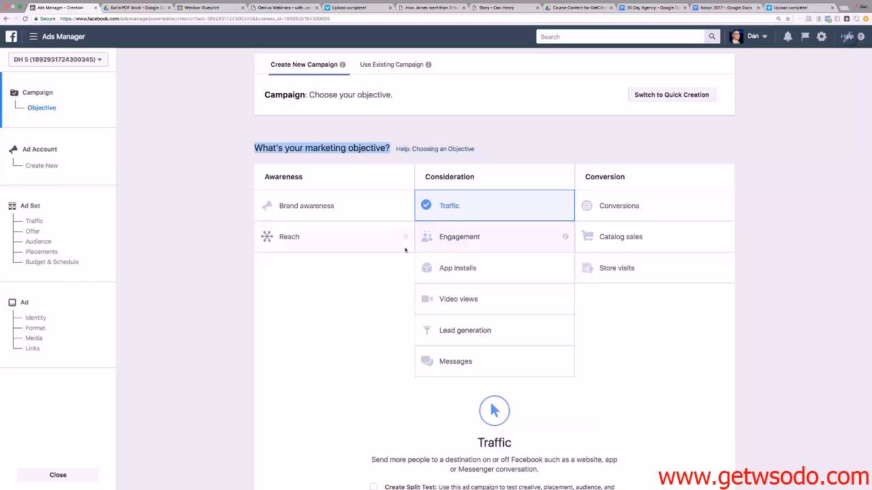
scroll(350, 220, "down", 2)
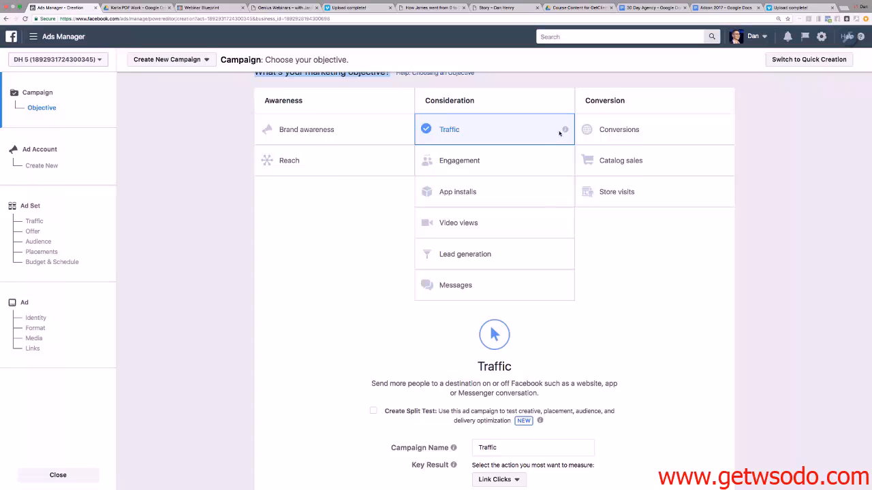
mouse_move(564, 130)
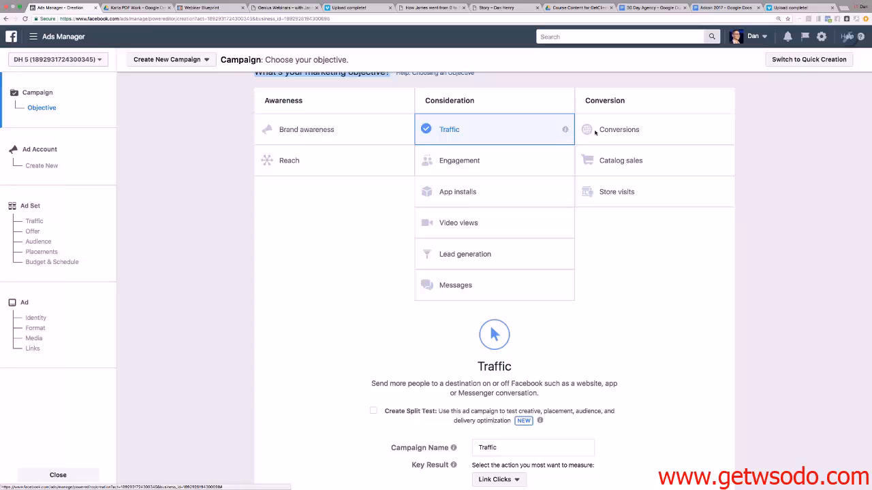
mouse_move(724, 131)
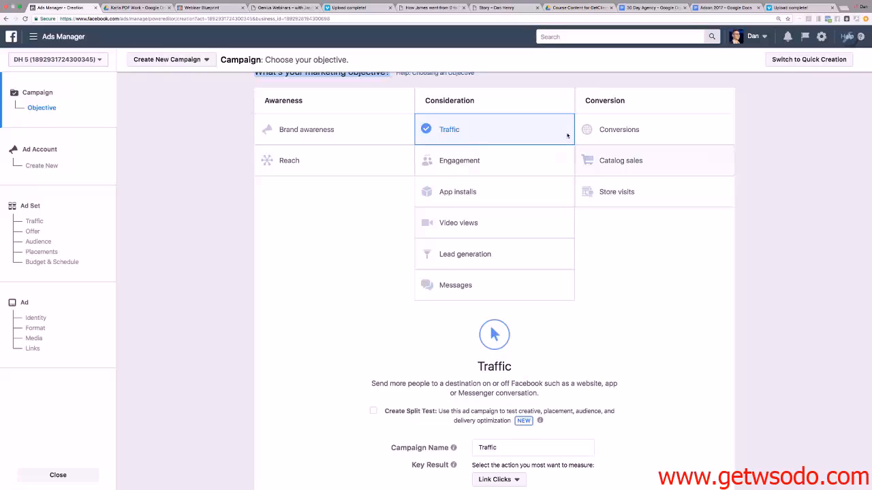
mouse_move(566, 134)
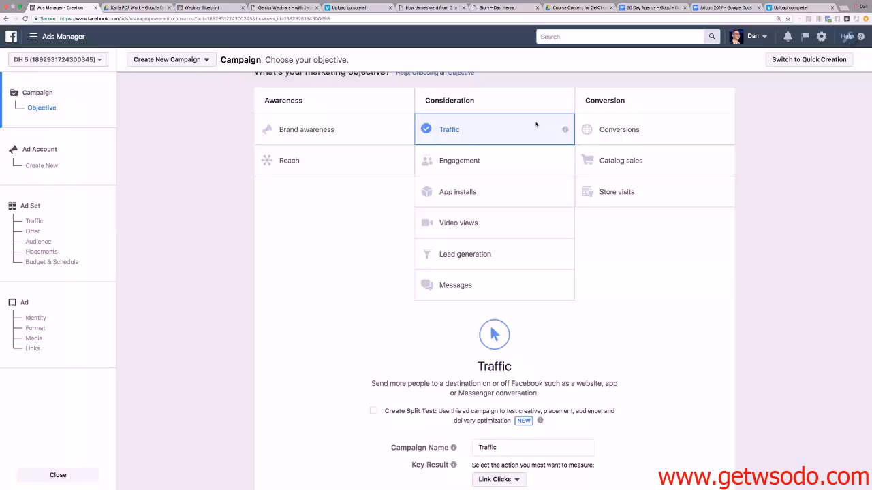
Set the Traffic campaign's key result to Landing Page Views
scroll(496, 281, "down", 3)
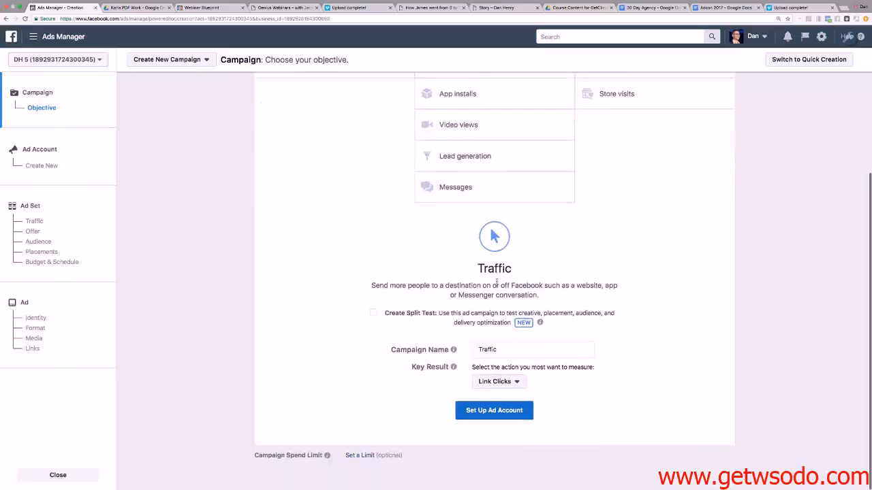
left_click(487, 383)
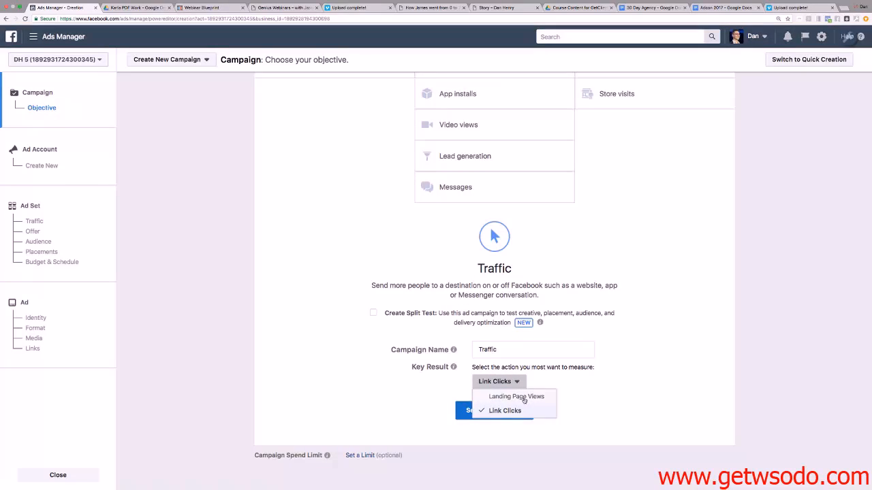
left_click(524, 399)
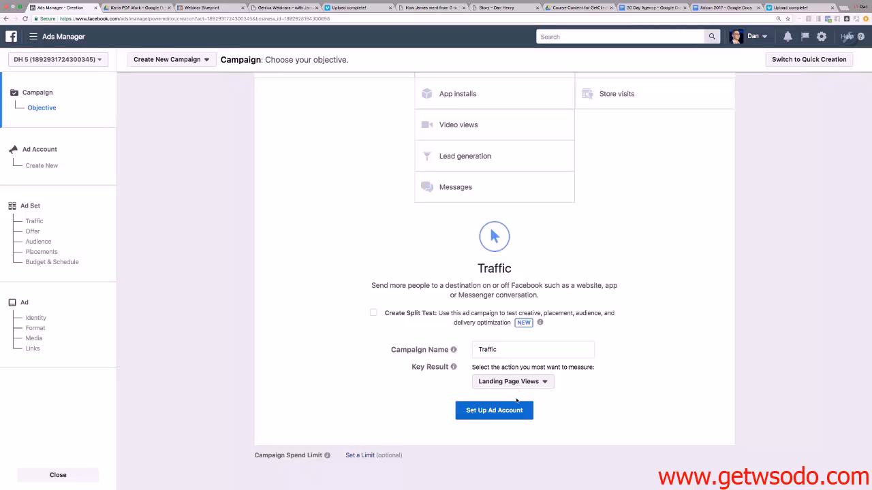
Proceed with the Traffic objective and accept the ad account settings of United States, US Dollars and America/New_York
scroll(535, 233, "up", 1)
scroll(535, 233, "down", 1)
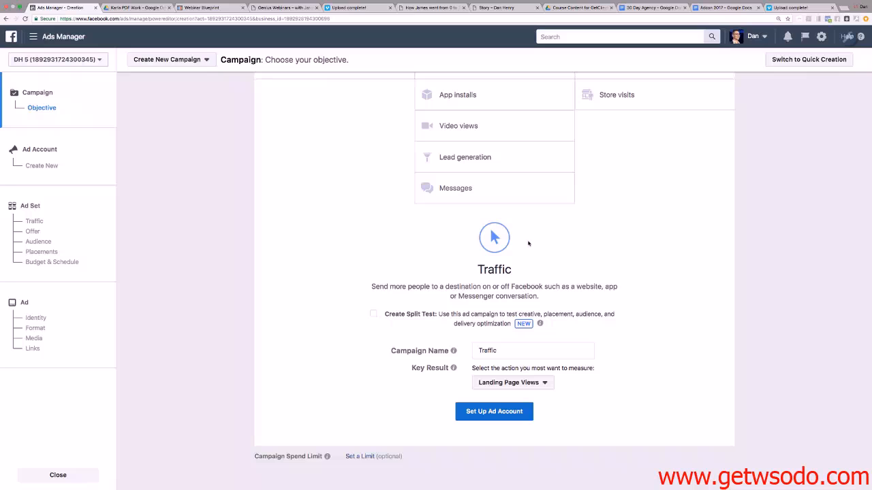
scroll(528, 243, "up", 3)
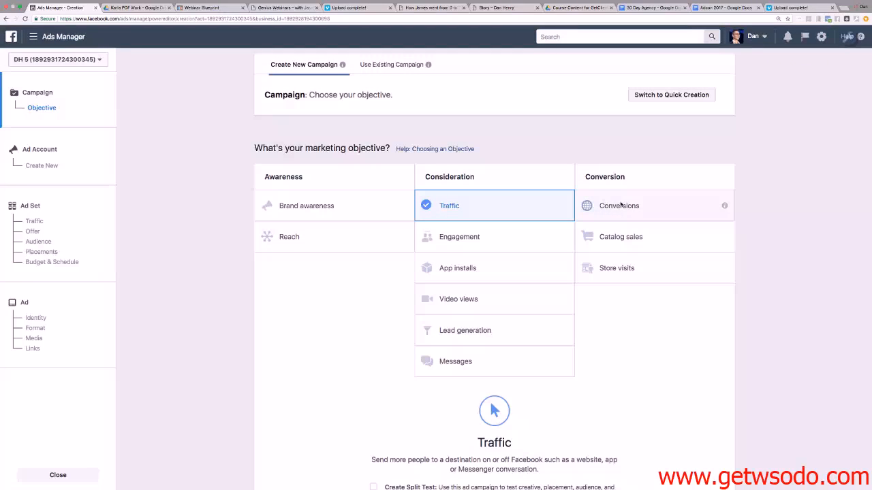
scroll(604, 208, "down", 2)
scroll(599, 207, "up", 1)
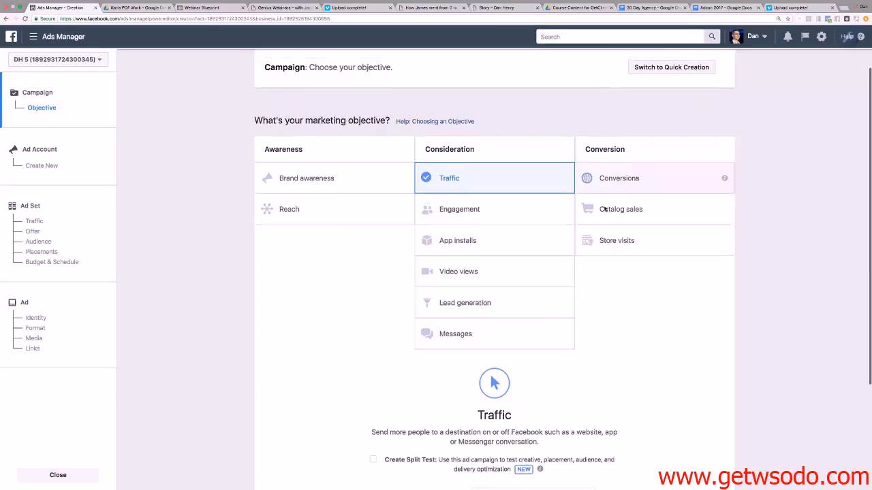
scroll(597, 207, "down", 4)
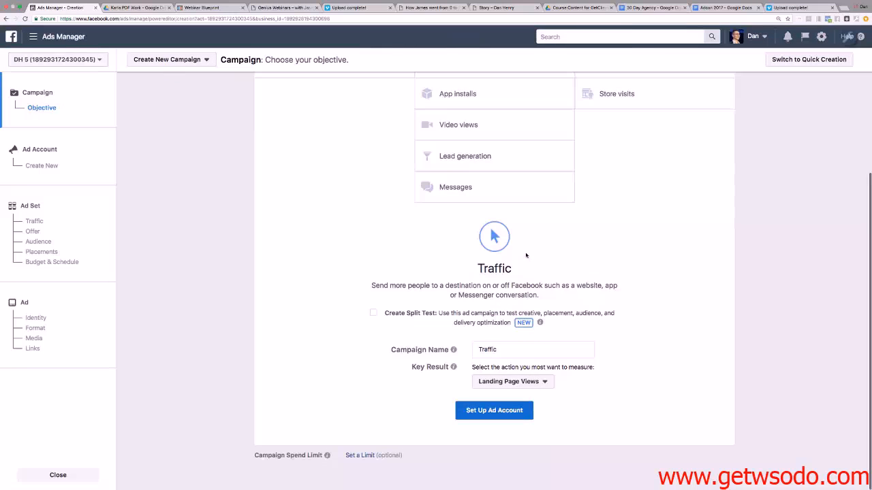
left_click(499, 414)
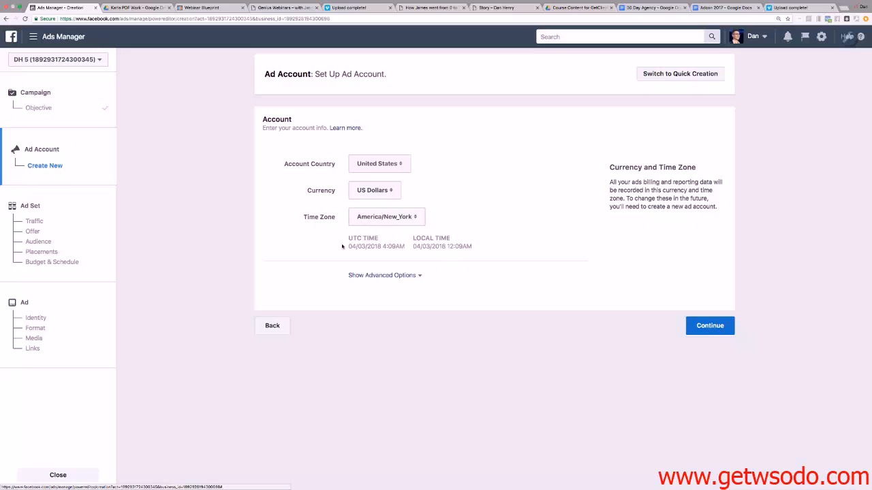
left_click(713, 325)
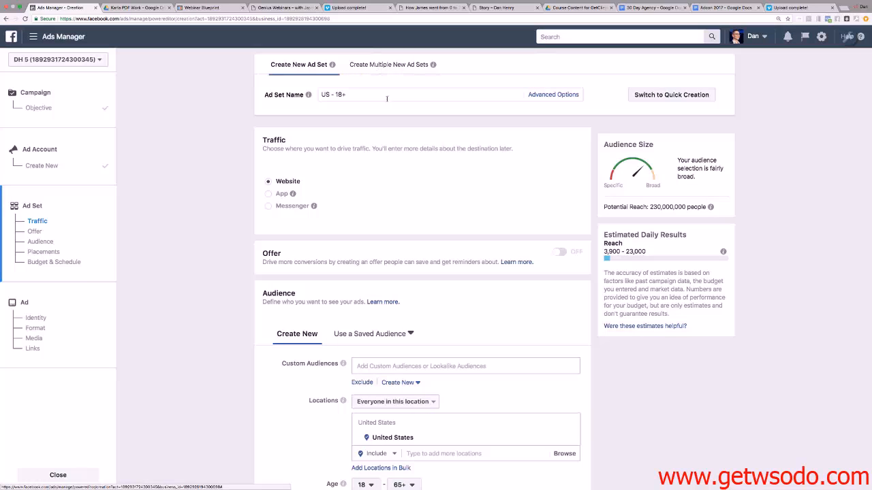
Try naming the ad set "Male 25-35 Parents Tampa"
scroll(317, 164, "down", 3)
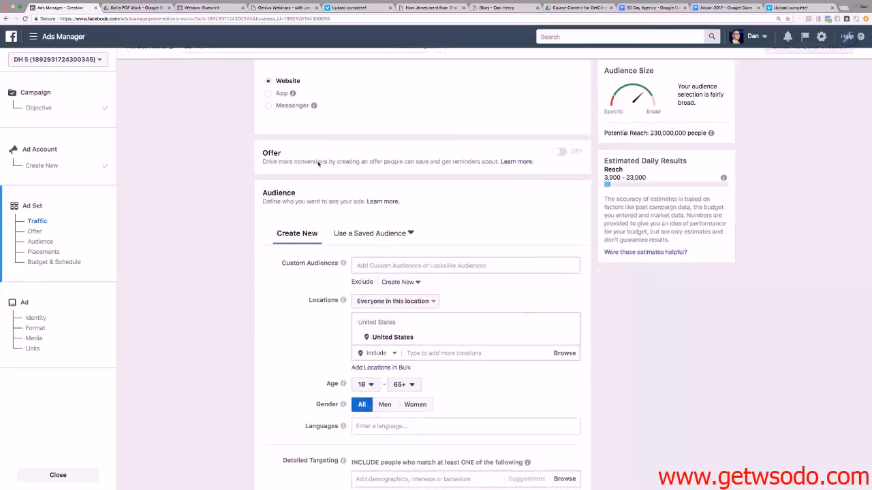
scroll(318, 164, "up", 3)
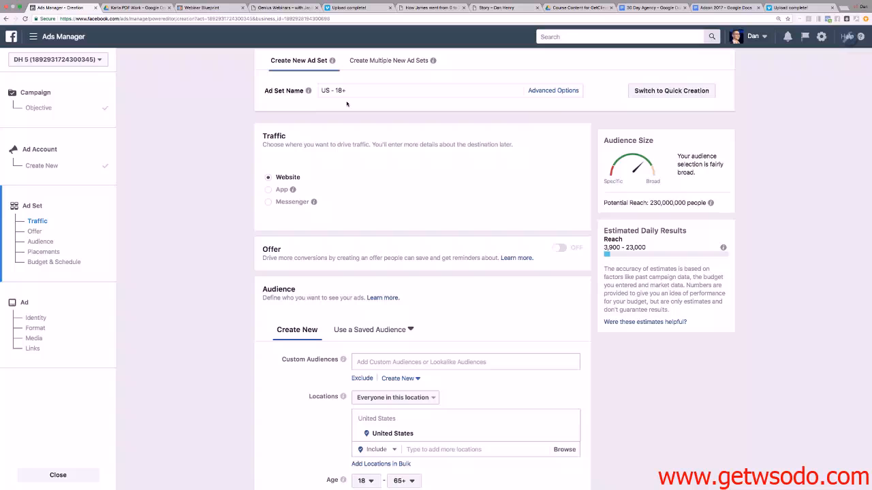
left_click_drag(346, 90, 319, 89)
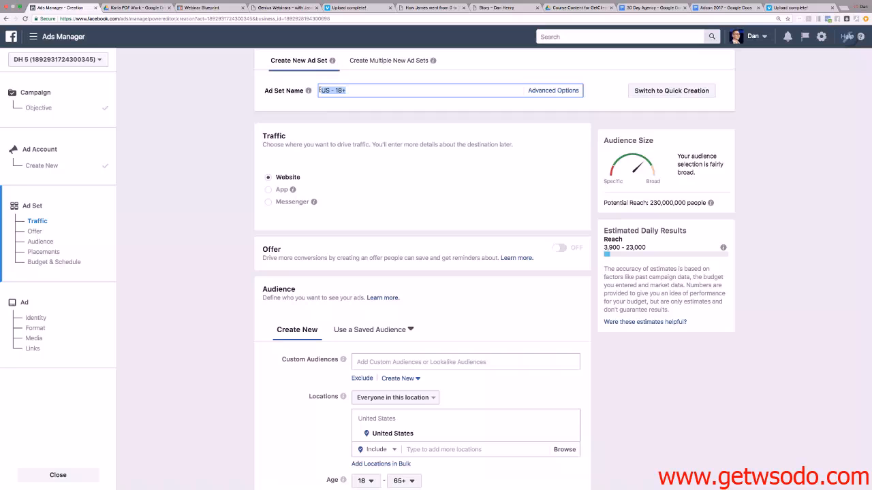
type("Male 25-35 Parents Tampa")
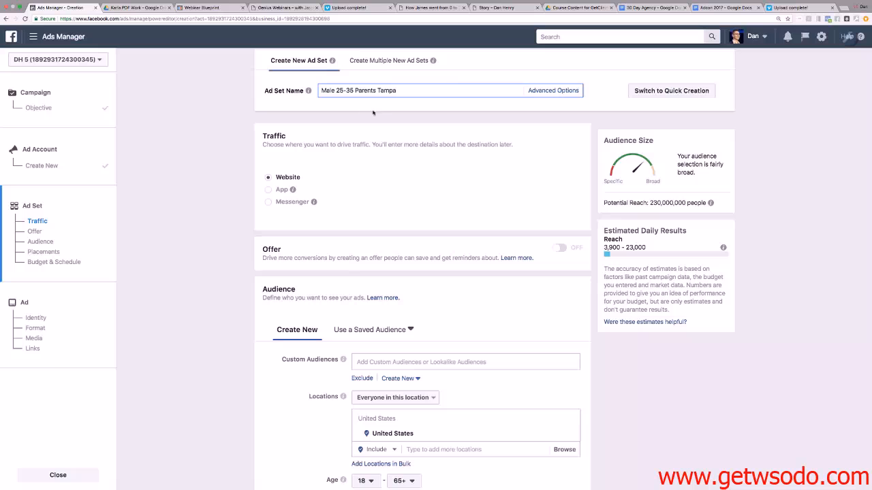
left_click_drag(325, 90, 430, 89)
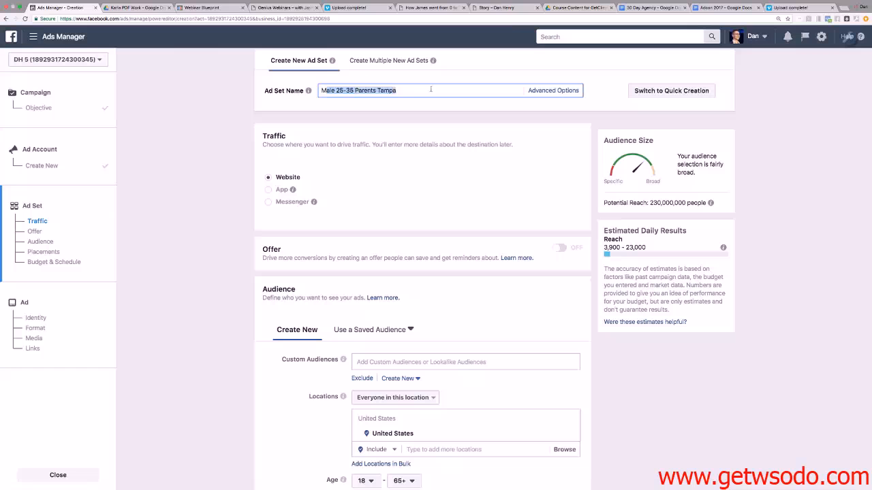
scroll(397, 124, "down", 5)
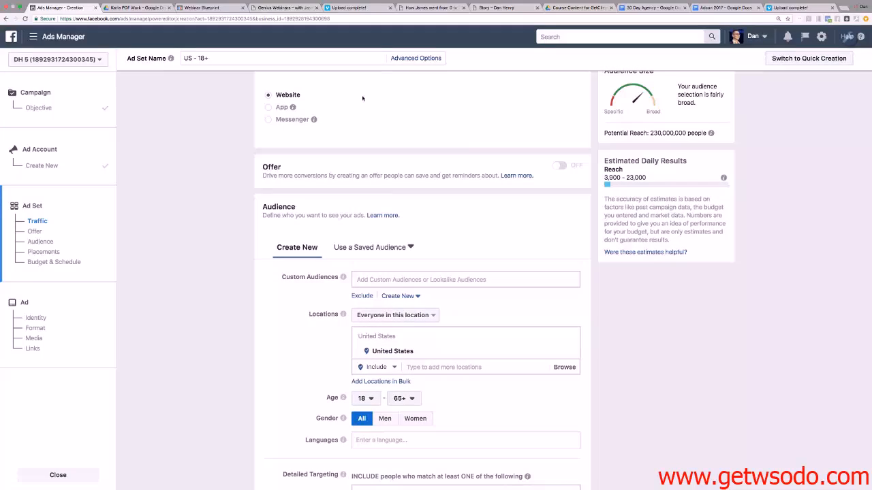
Set the ad set's audience location to the city of Tampa, Florida, United States
scroll(368, 133, "down", 2)
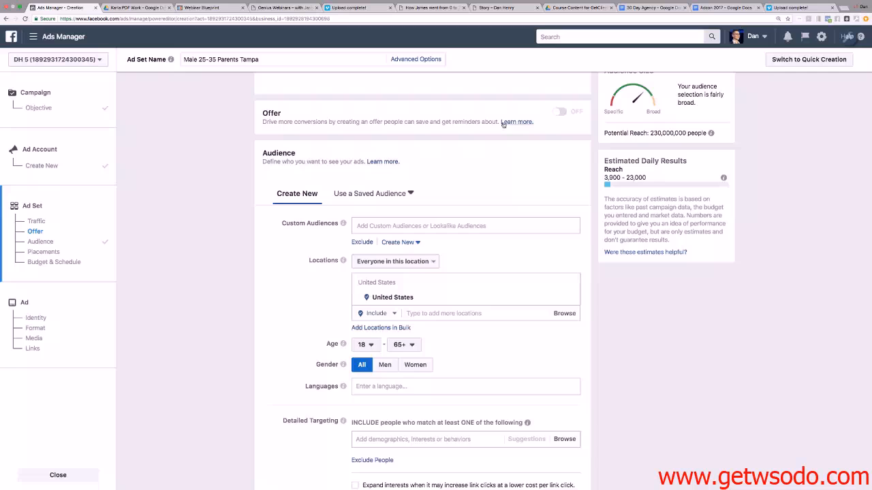
scroll(502, 120, "up", 3)
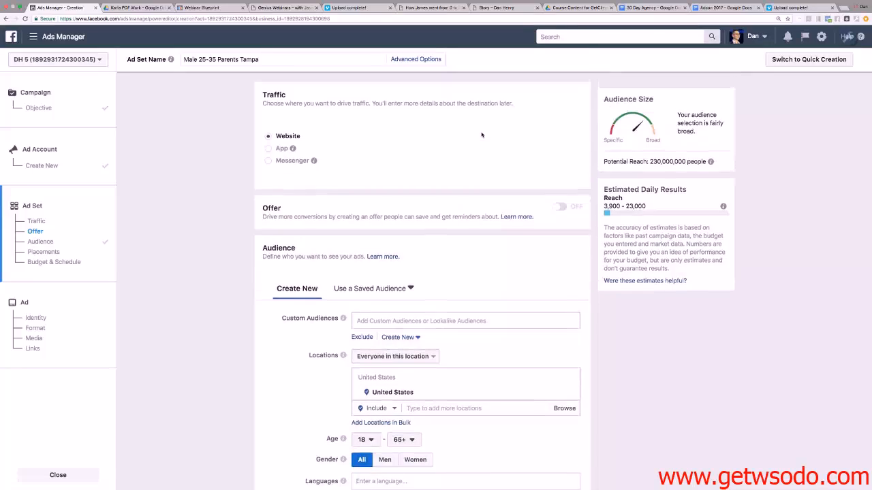
scroll(481, 135, "down", 5)
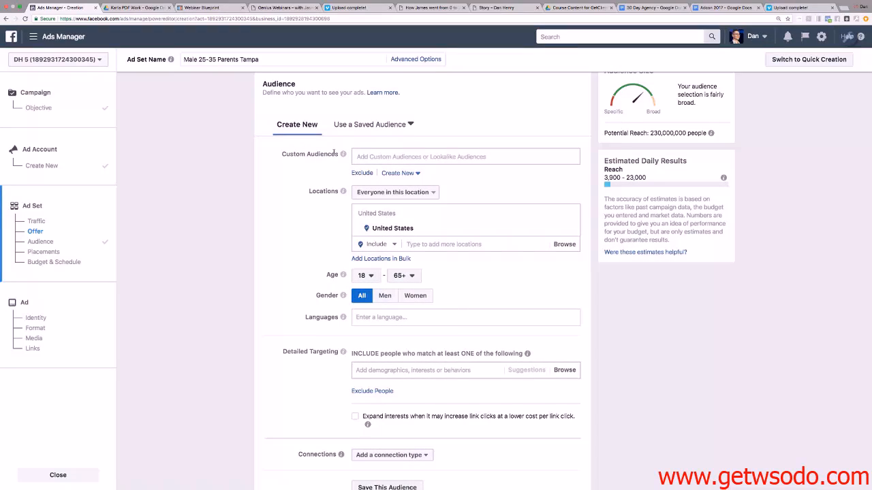
mouse_move(343, 154)
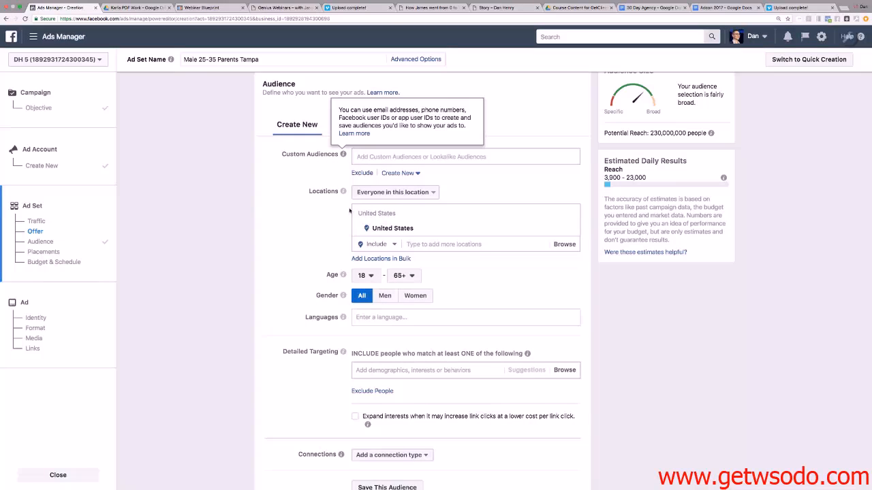
scroll(443, 204, "down", 2)
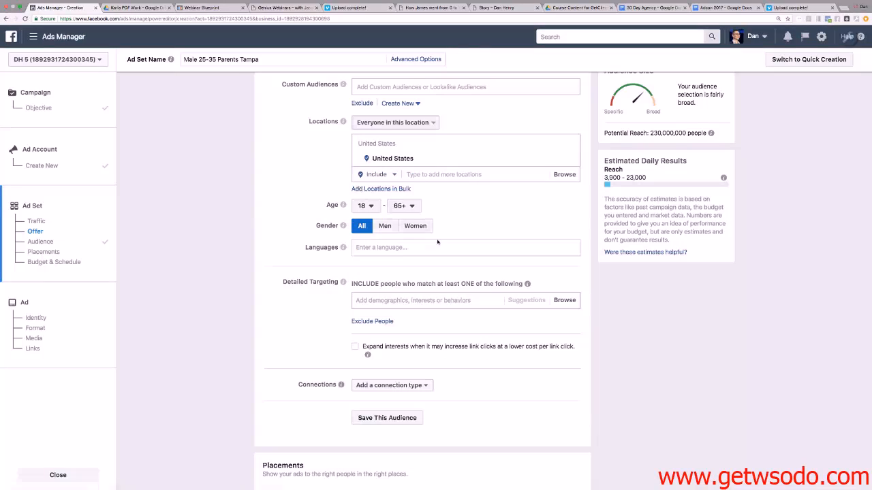
left_click(434, 175)
type("tampa")
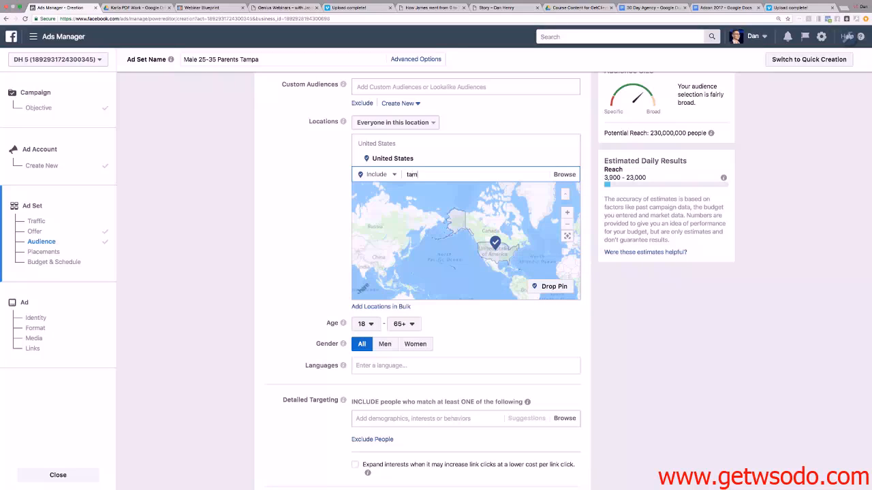
key("BackSpace")
key("BackSpace")
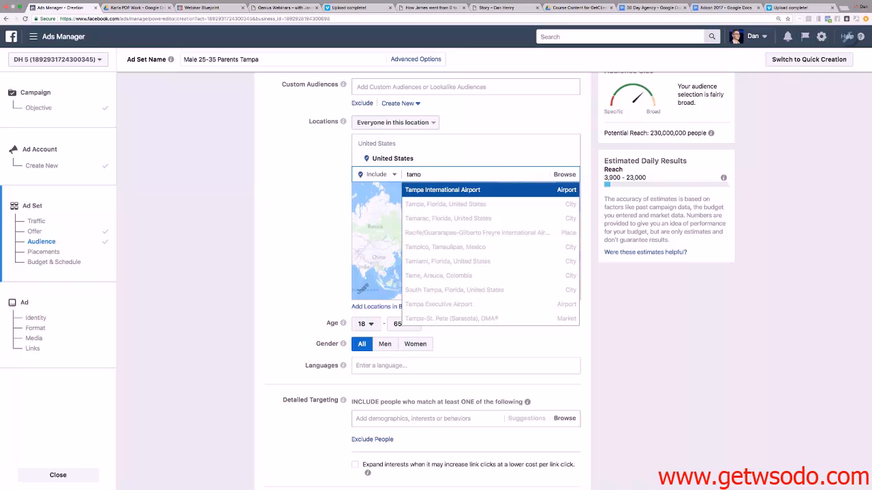
key("BackSpace")
type("pa")
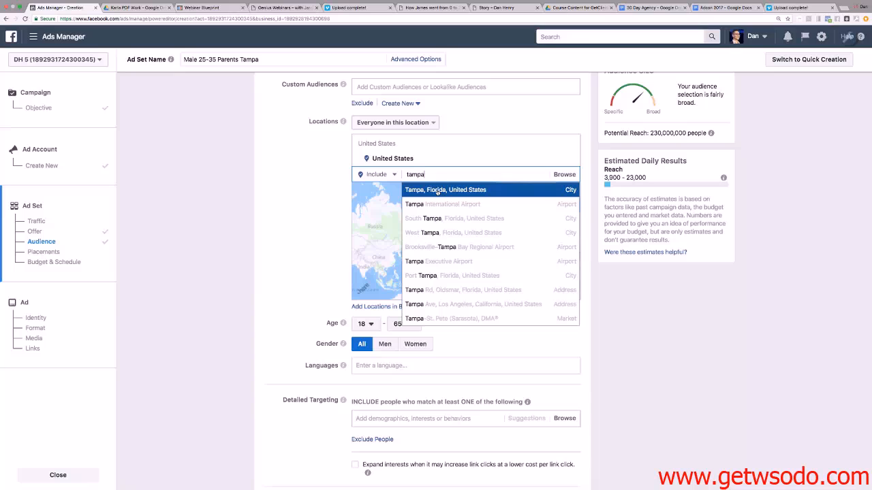
left_click(438, 192)
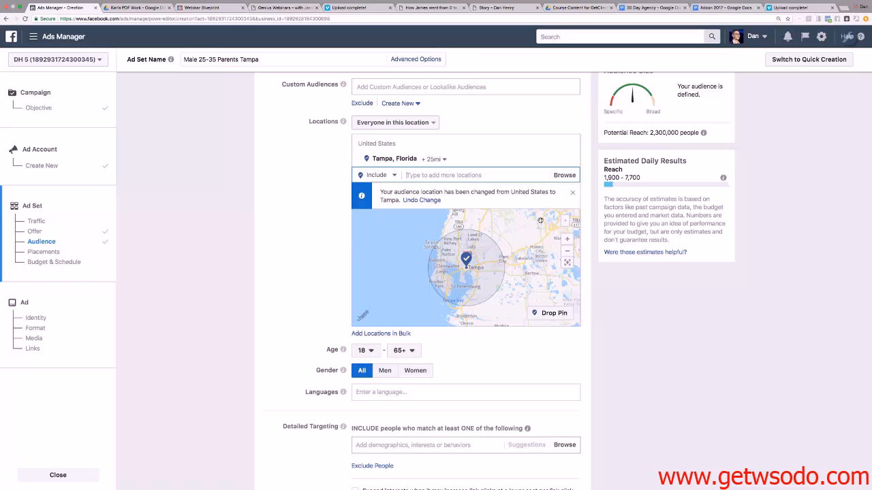
Try a 35 mi radius around Tampa, Florida, restrict the location to the current city only, and check the potential reach
left_click(435, 161)
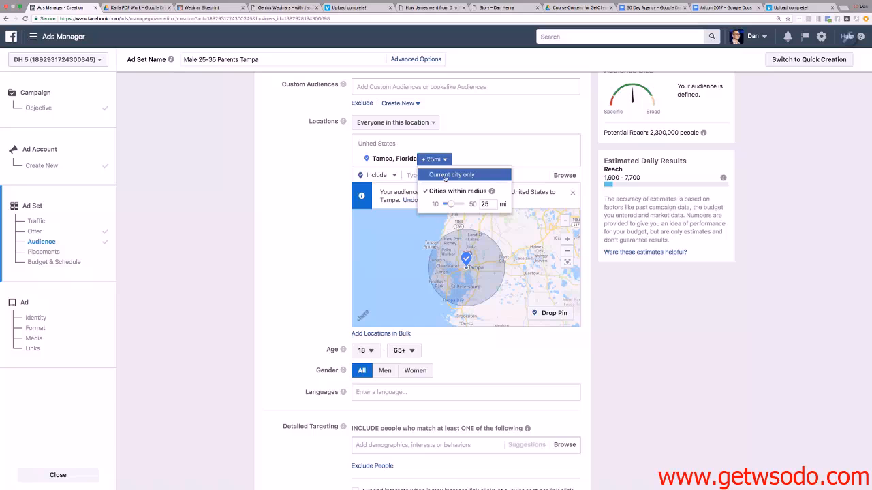
mouse_move(451, 203)
left_mouse_down()
mouse_move(461, 204)
mouse_move(459, 213)
left_mouse_up()
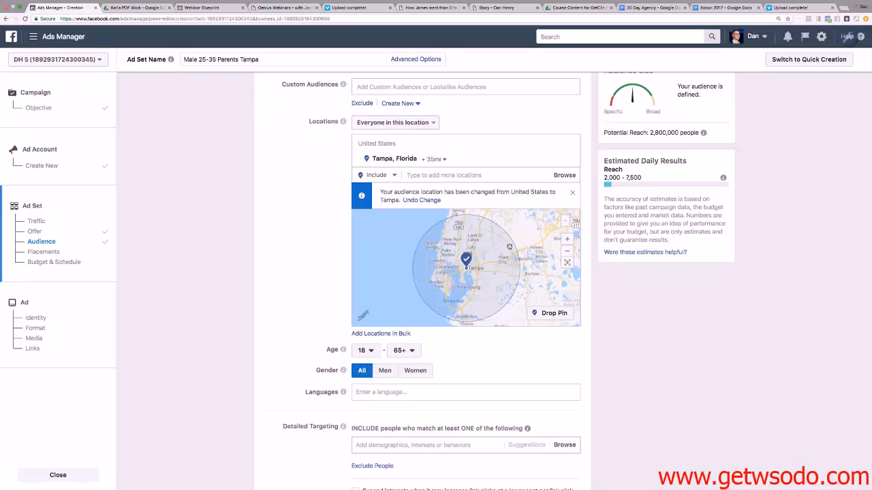
left_click(434, 159)
left_click(456, 177)
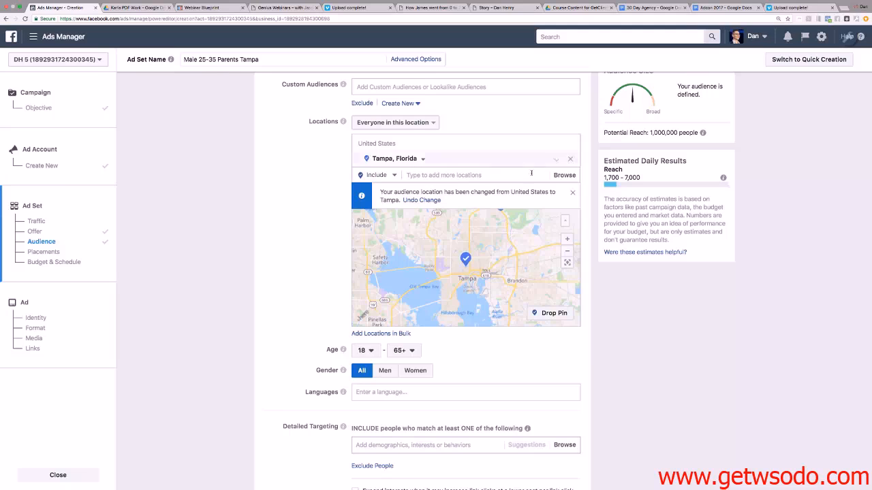
left_click_drag(650, 132, 697, 132)
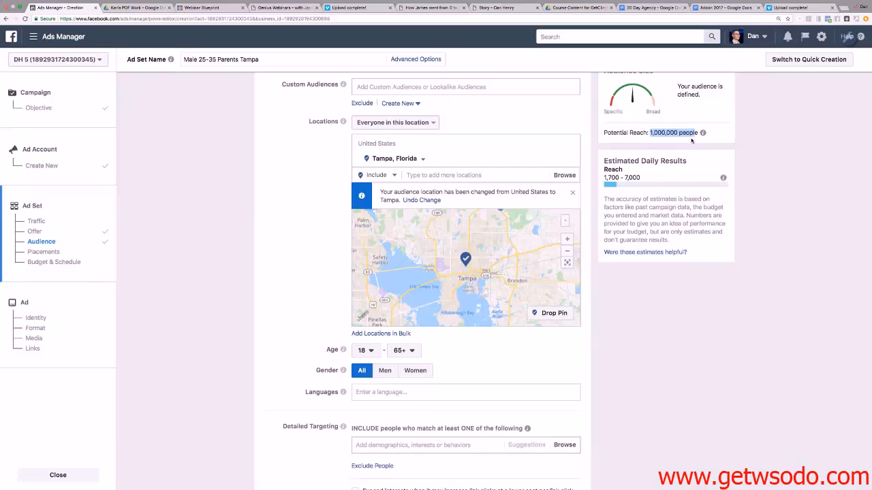
Set the audience's age range to 25–35 and limit the gender to Men
scroll(299, 180, "down", 1)
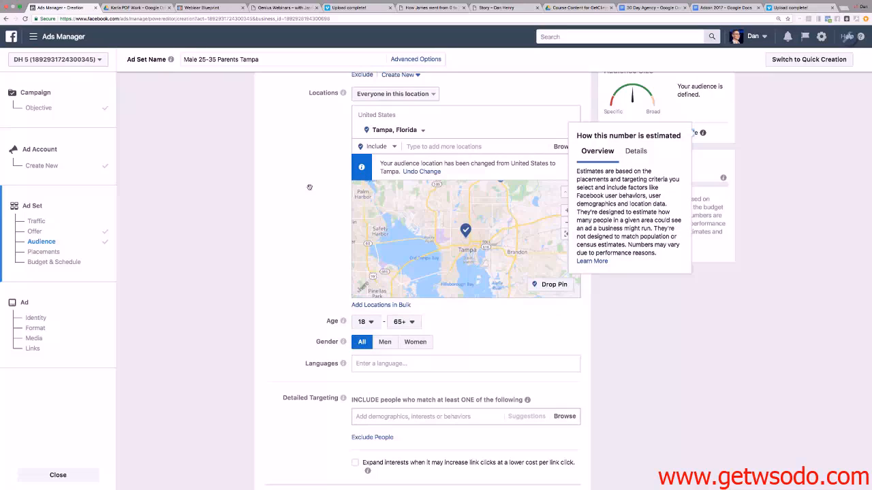
scroll(310, 189, "down", 2)
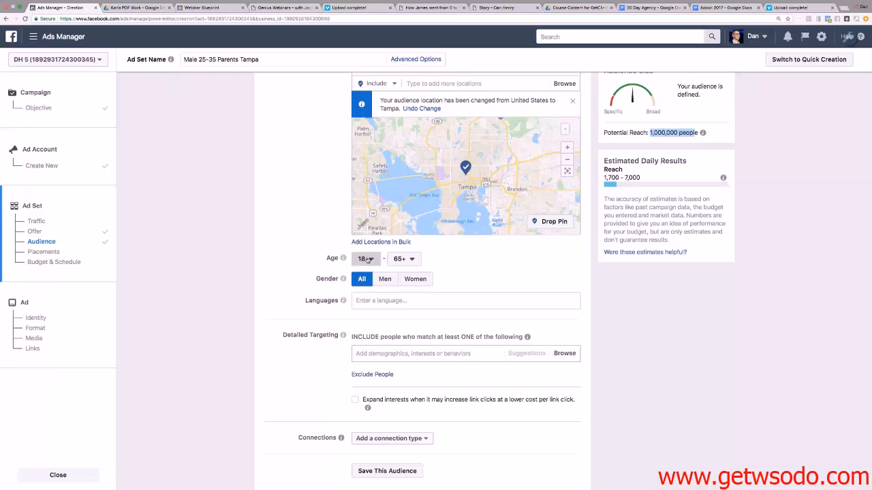
left_click(366, 259)
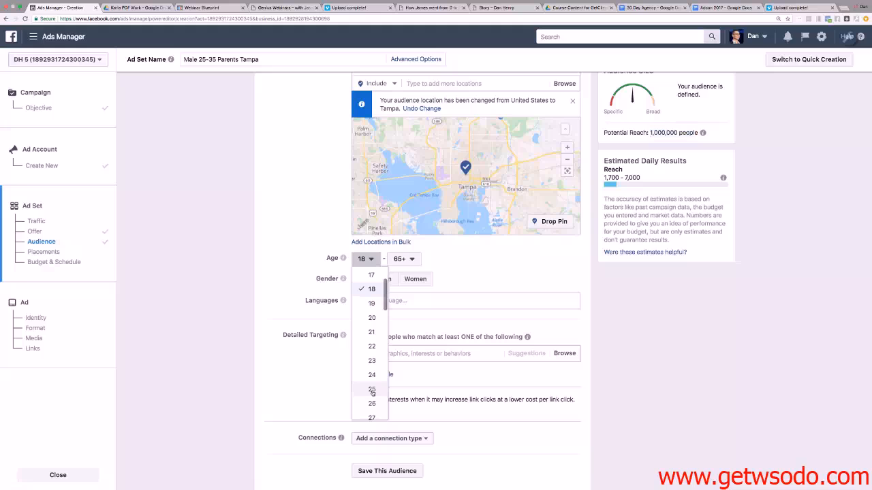
scroll(373, 394, "down", 1)
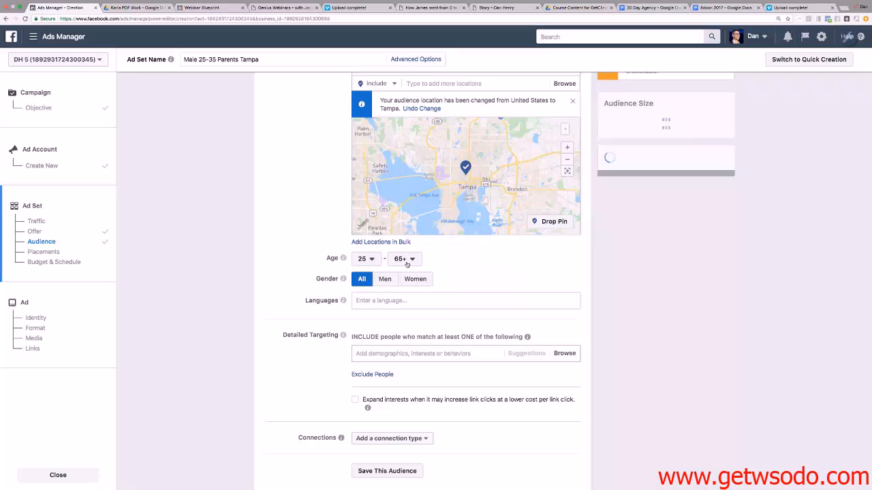
left_click(407, 263)
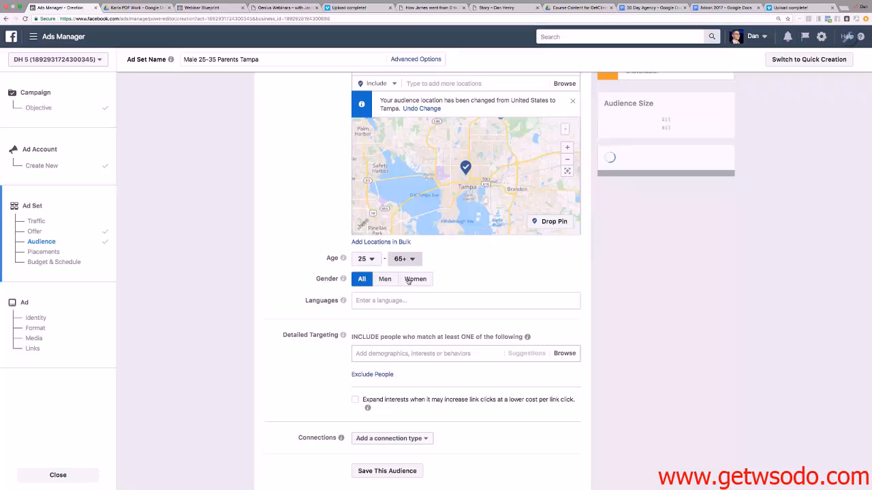
scroll(409, 315, "up", 1)
scroll(409, 316, "up", 10)
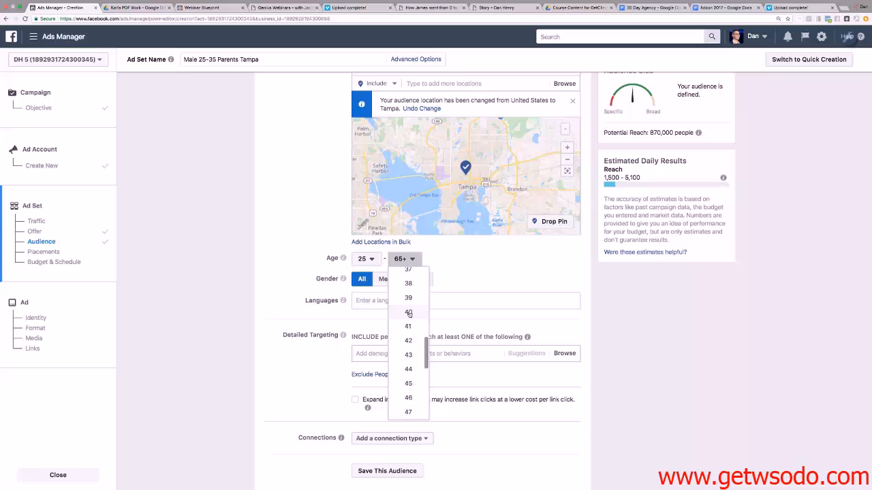
left_click(383, 283)
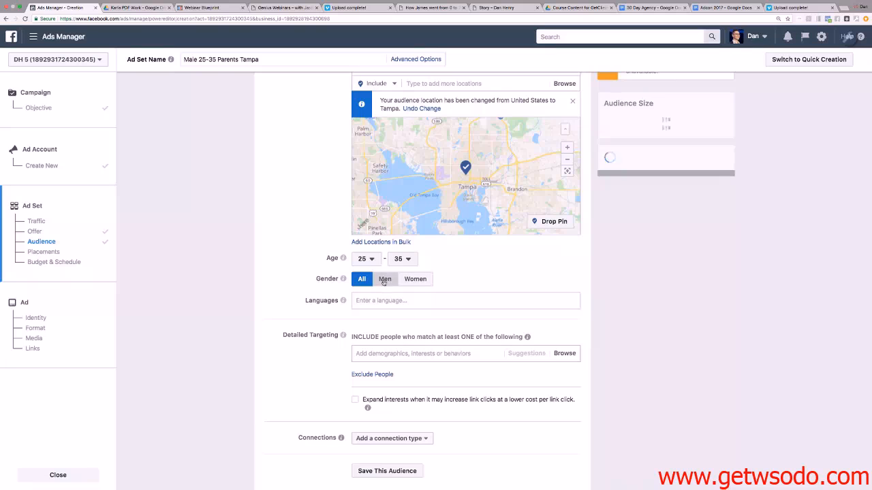
left_click(385, 281)
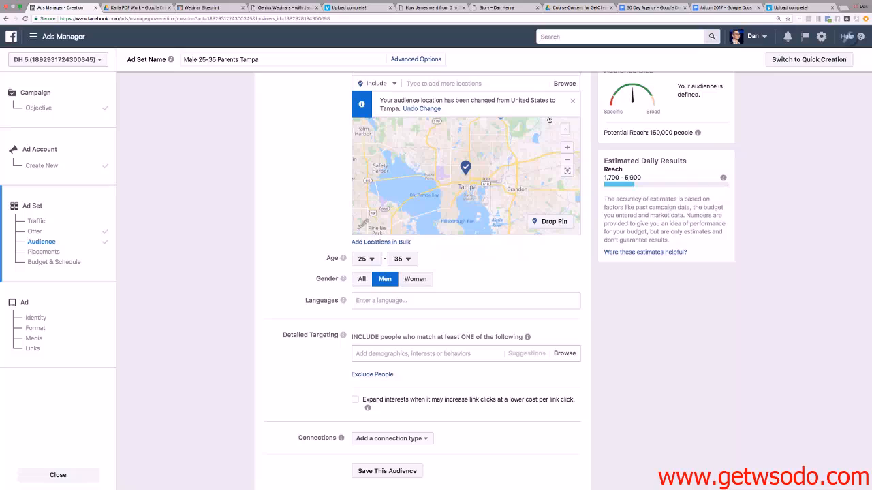
Add English (All) as the audience's language
left_click(366, 300)
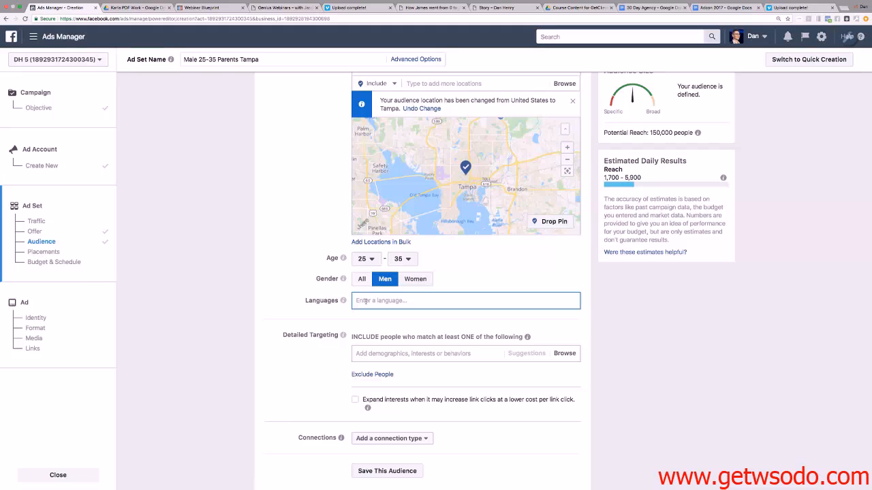
type("en")
left_click(378, 315)
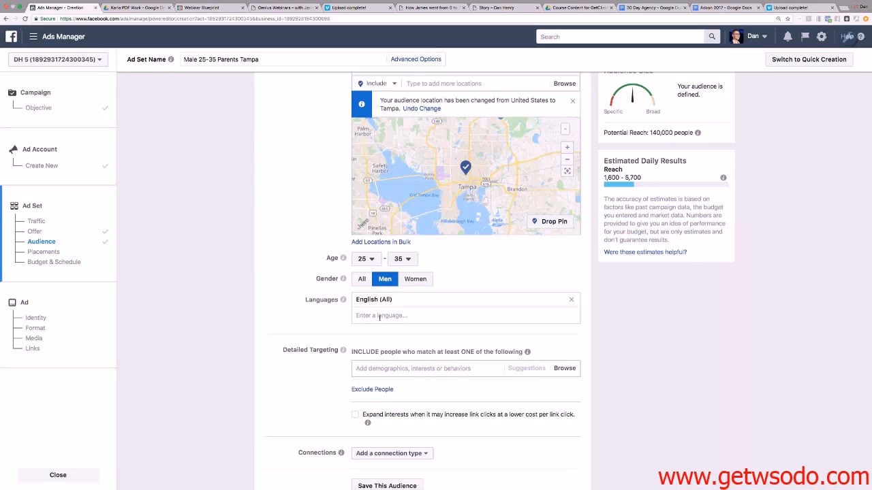
Search the detailed targeting for "parents", review the parent categories and include the Parents (All) demographic
scroll(277, 170, "down", 5)
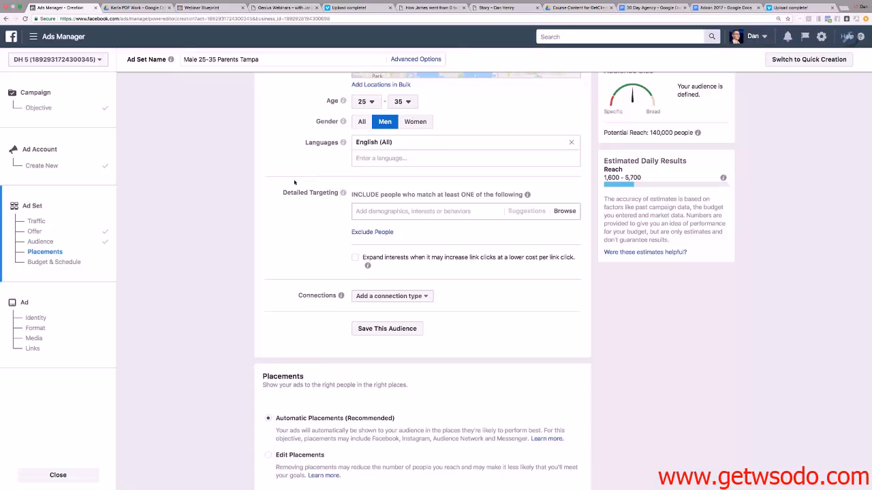
scroll(294, 182, "down", 1)
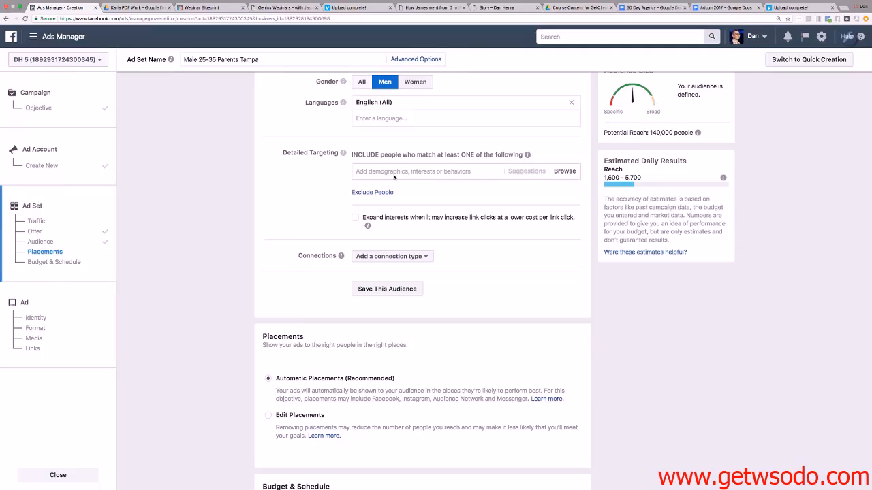
left_click(387, 173)
type("parents")
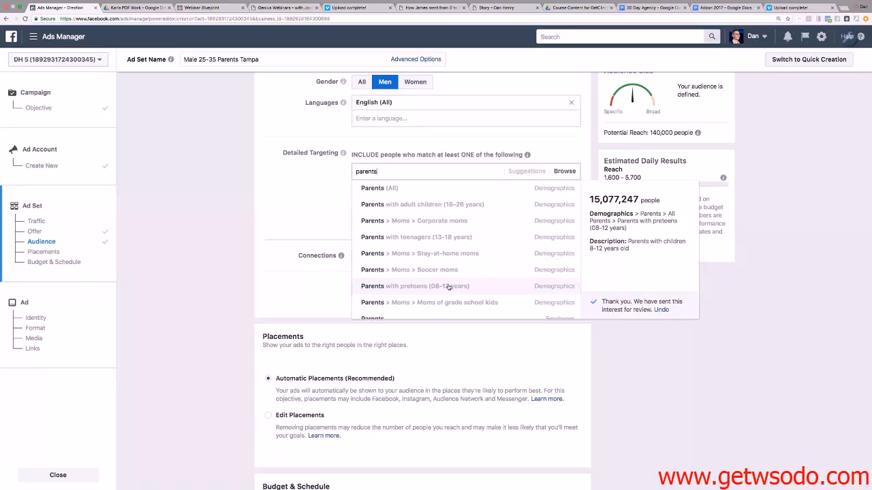
scroll(448, 286, "down", 5)
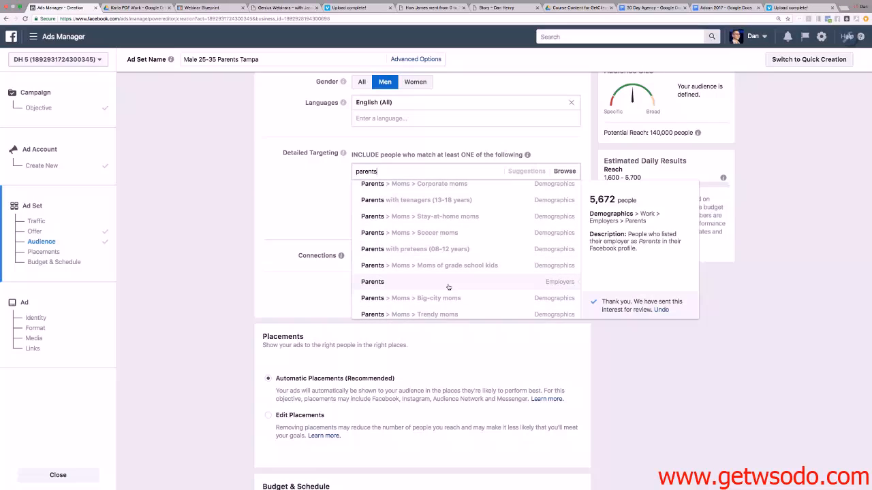
mouse_move(399, 255)
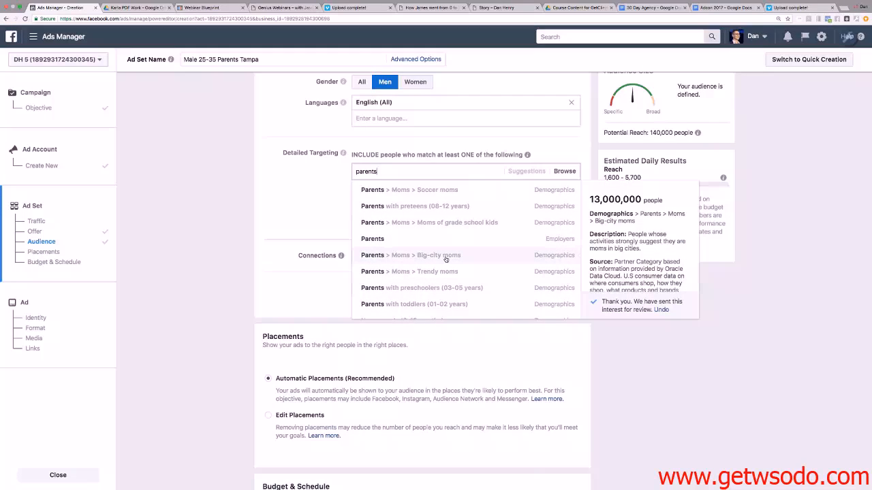
scroll(446, 259, "down", 3)
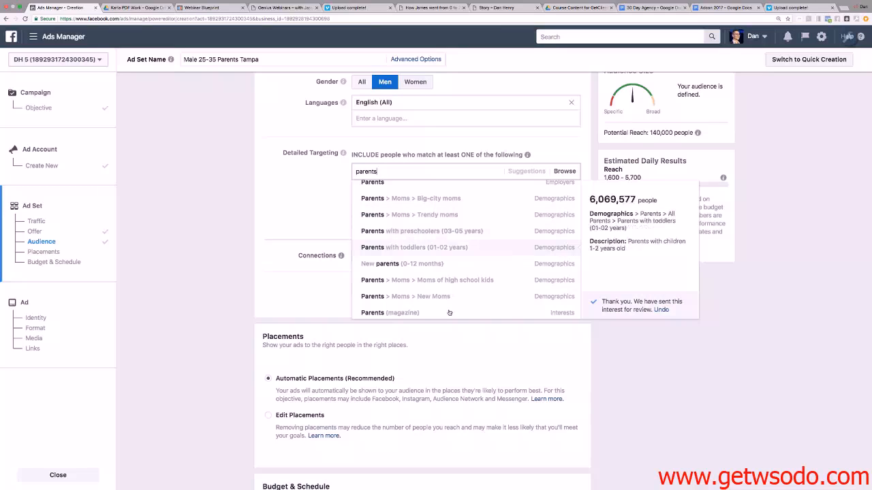
scroll(439, 255, "down", 2)
scroll(408, 259, "up", 8)
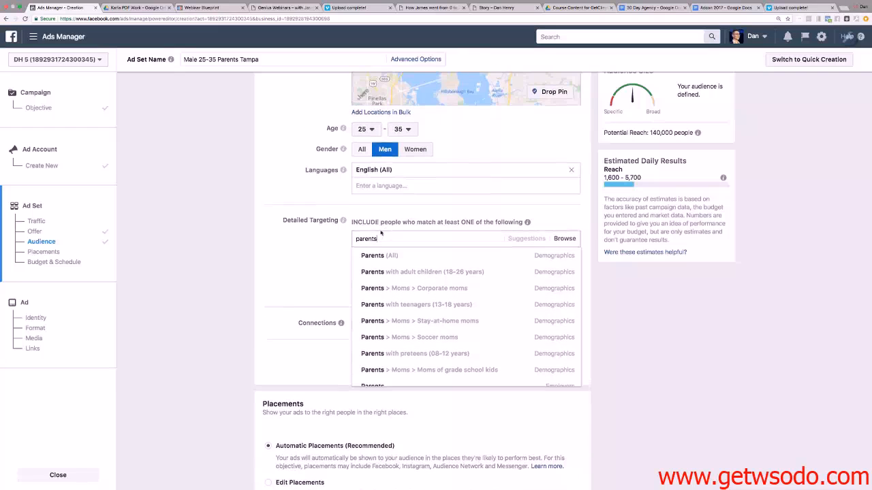
left_click(405, 267)
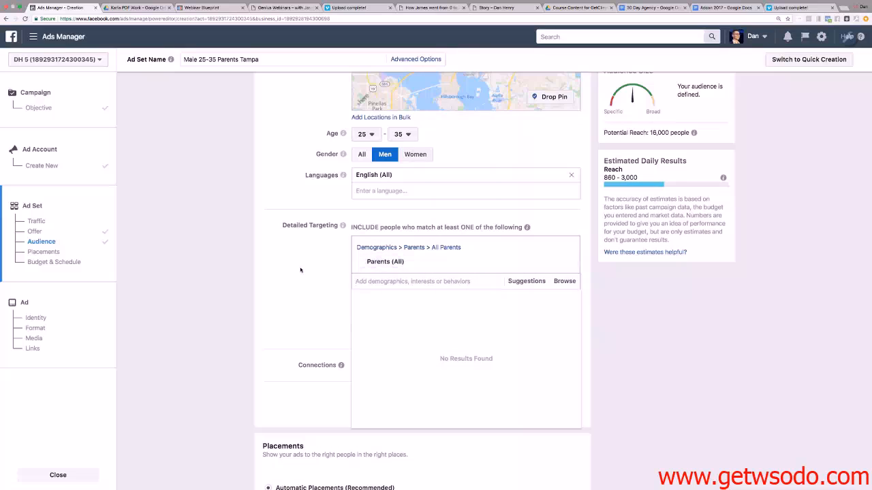
scroll(303, 256, "down", 1)
left_click(320, 256)
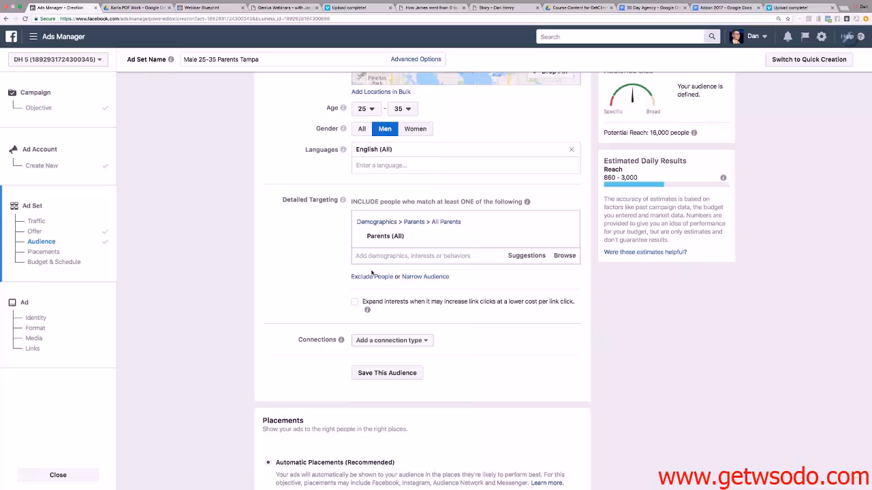
Search the detailed targeting for "Married" and include the Married relationship status alongside Parents (All)
left_click(399, 256)
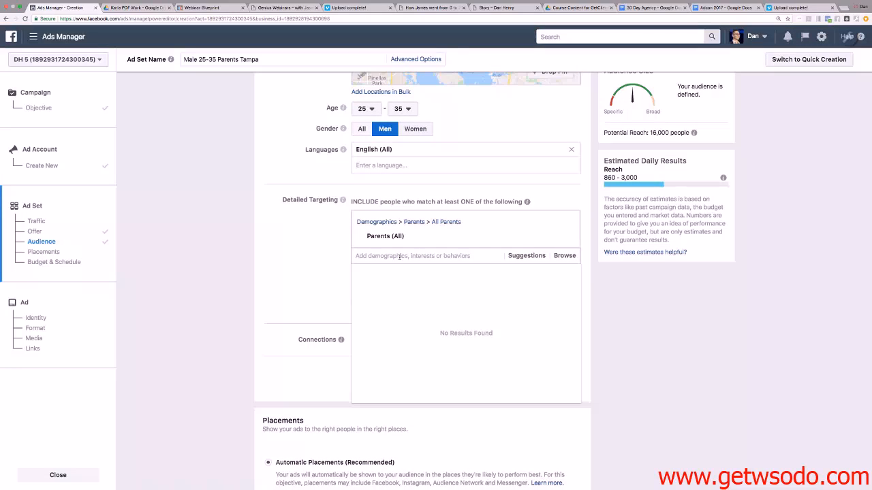
type("Mar")
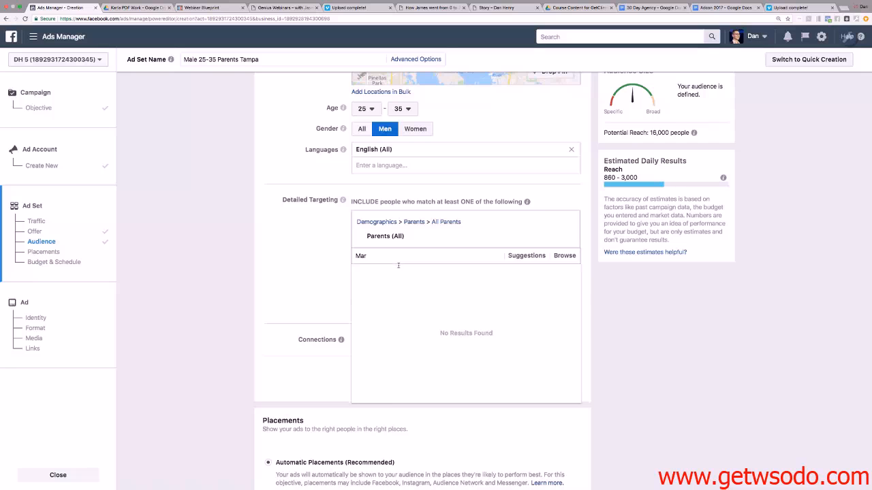
scroll(390, 282, "up", 2)
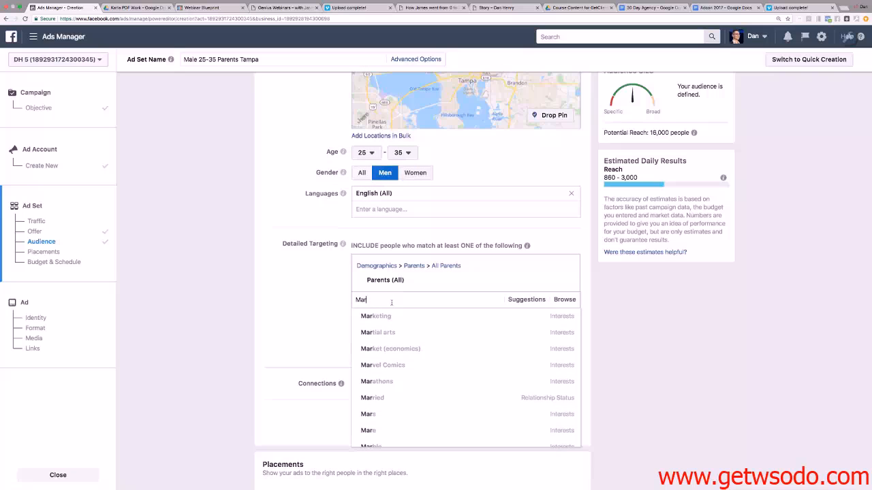
type("ried")
left_click(397, 320)
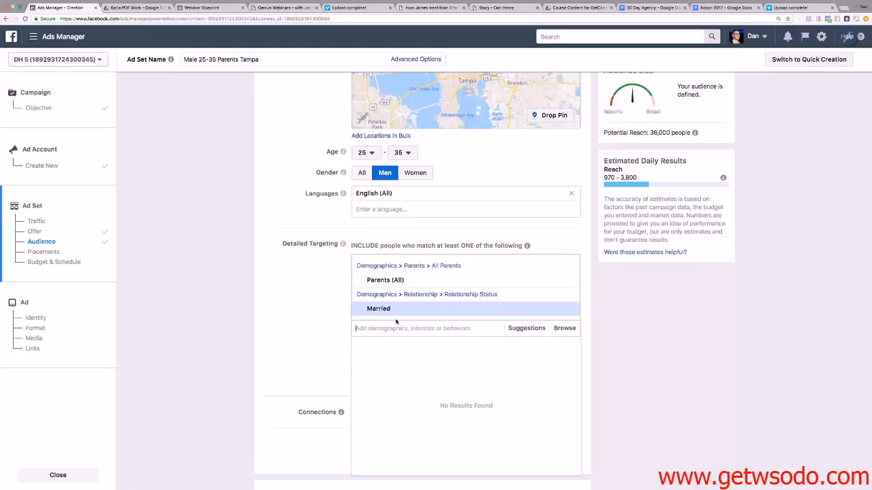
scroll(318, 189, "down", 3)
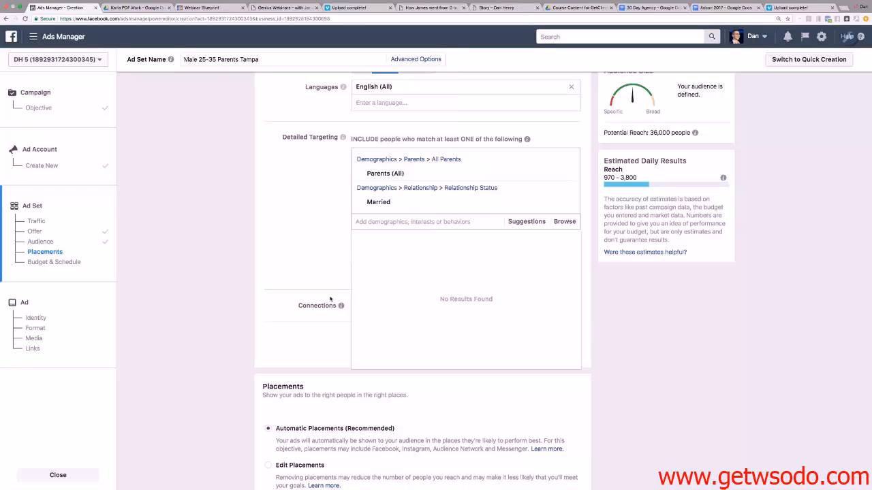
left_click(318, 189)
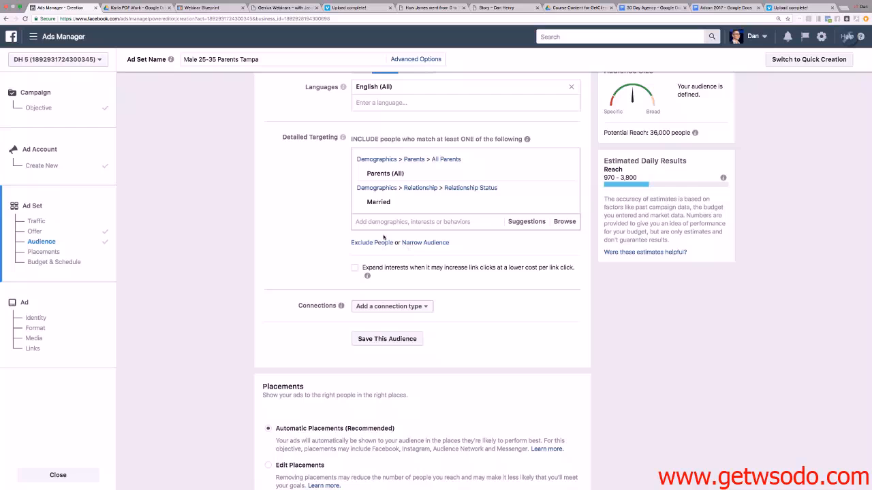
Try narrowing the audience with an additional must-also-match condition, and remove that empty condition
mouse_move(375, 174)
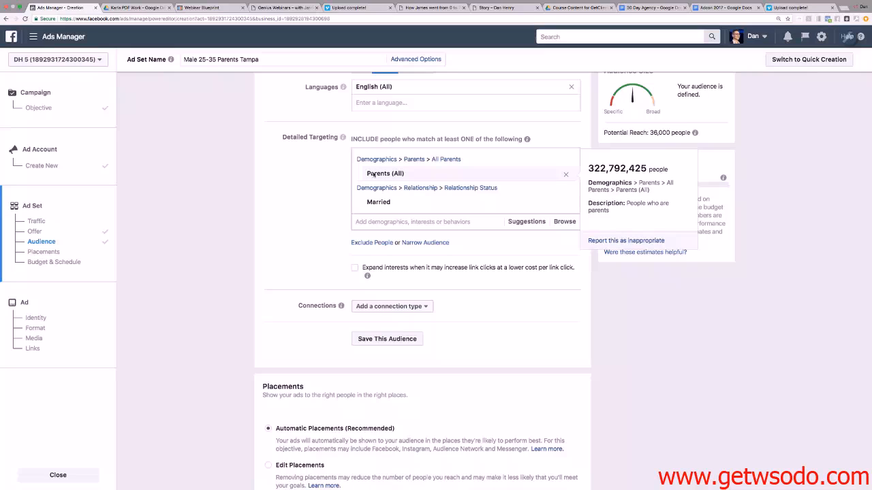
left_click(418, 243)
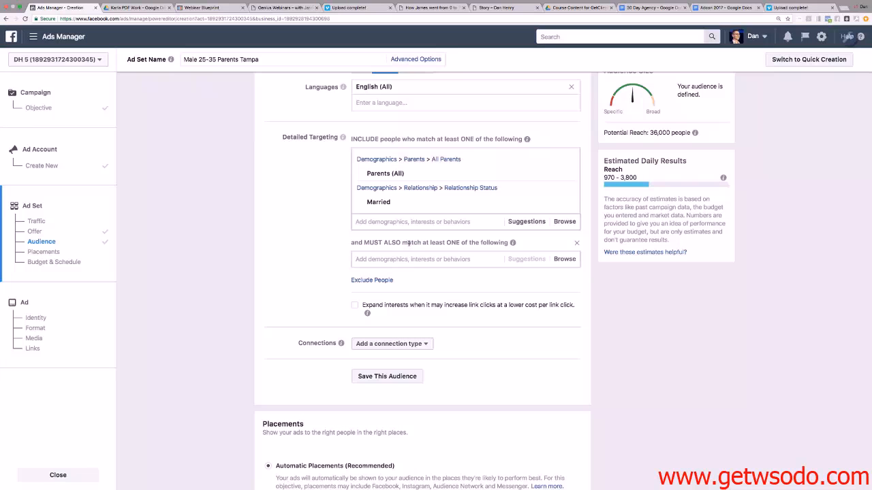
left_click(576, 243)
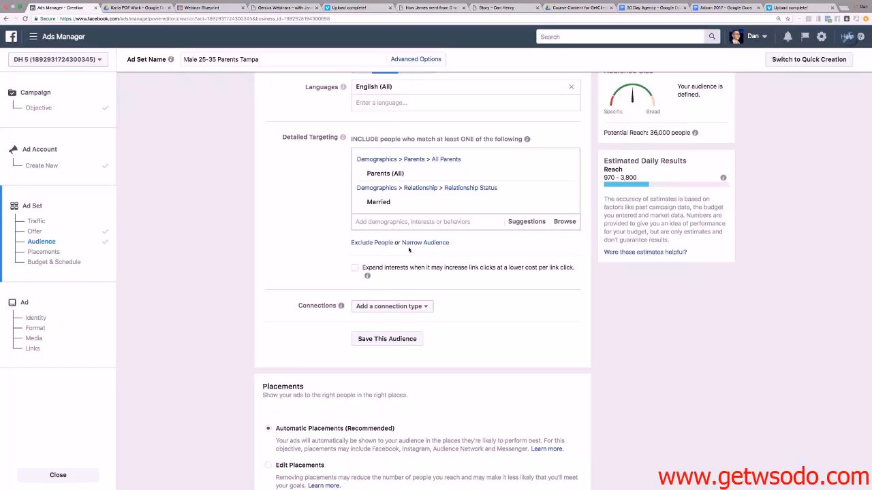
Add an exclusion to the detailed targeting, search for "weight watchers" and exclude the Weight Watchers Supermarket Foods interest
left_click(370, 243)
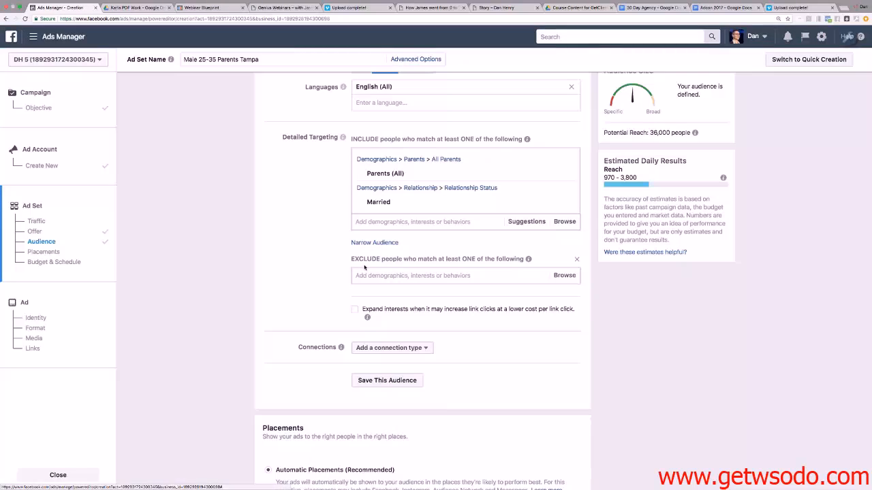
left_click(457, 280)
type("weight")
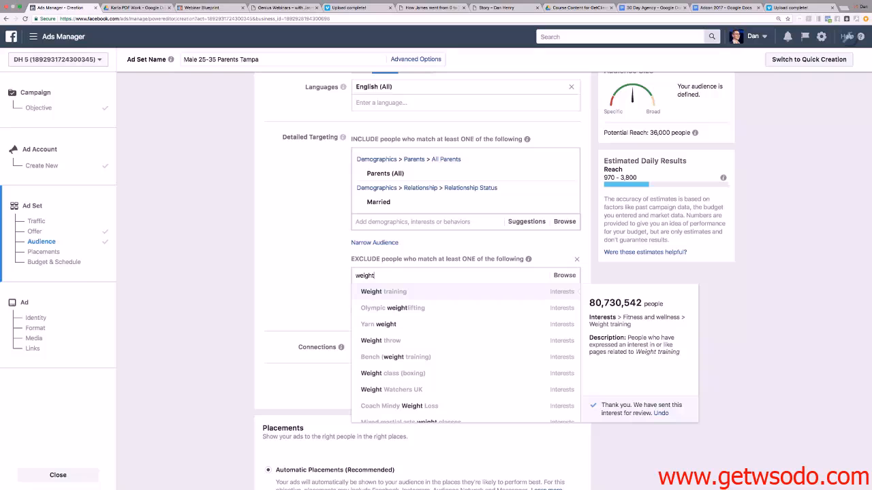
type(" watchers")
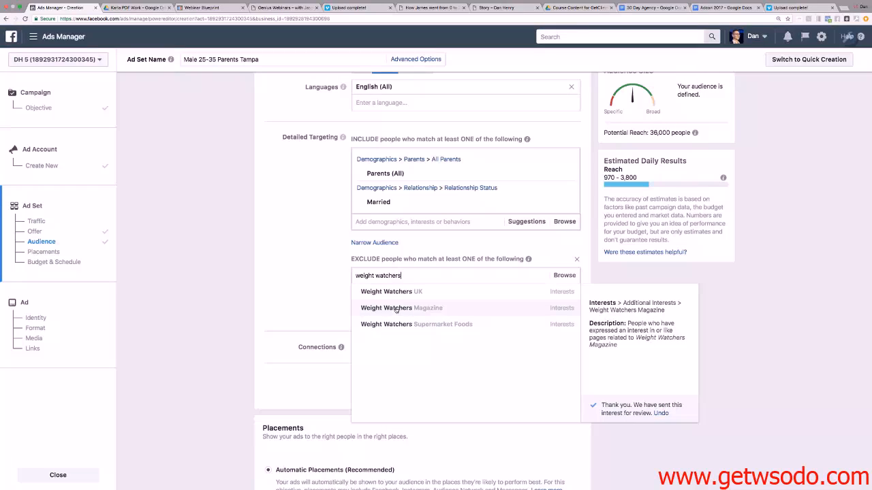
left_click(434, 324)
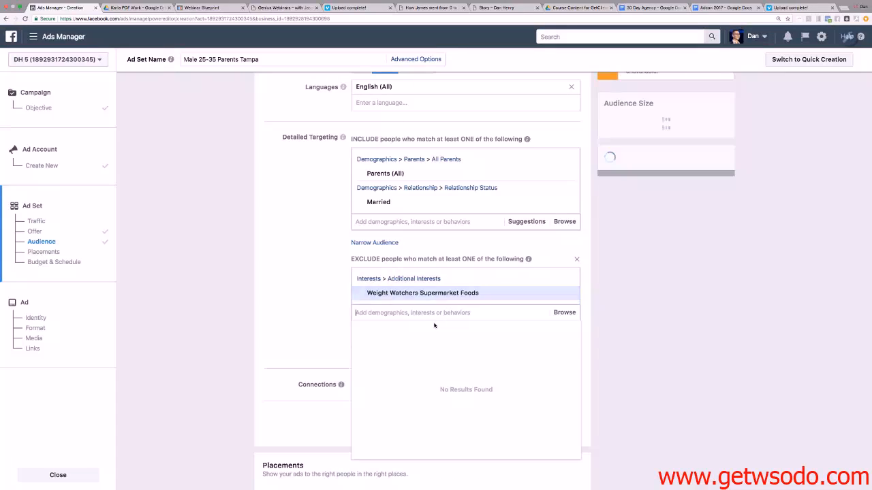
left_click(564, 313)
left_click(581, 251)
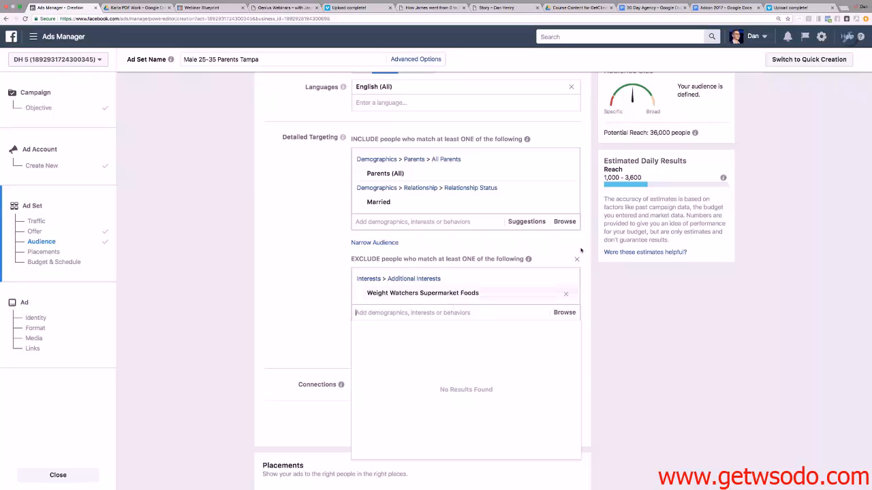
Search the exclusions for "Weight Watchers" again and exclude the Weight Watchers Magazine interest as well
type("We")
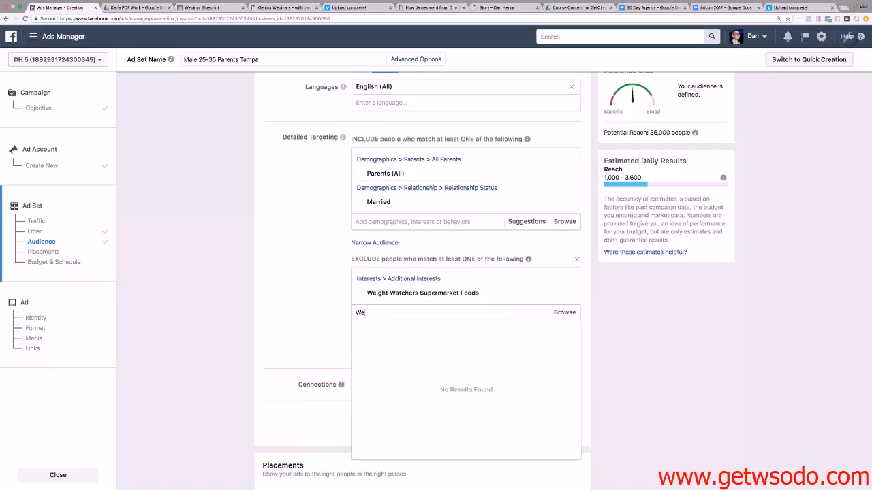
type("ight")
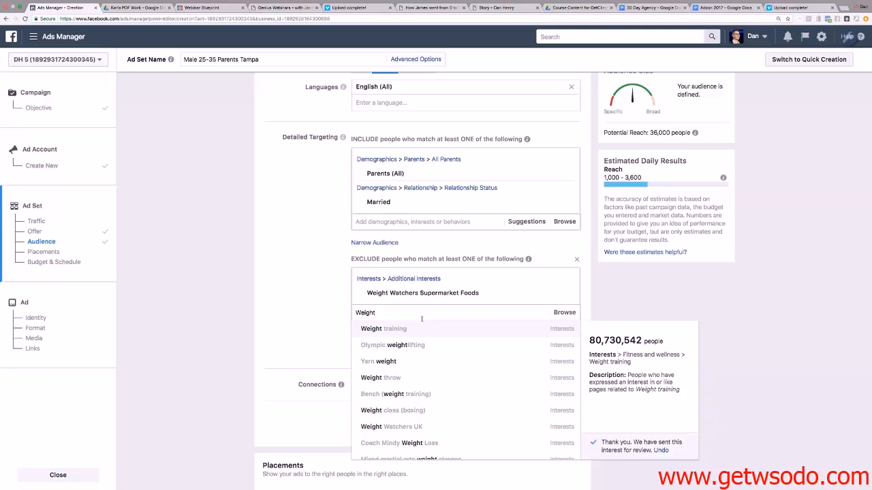
type(" Watchers")
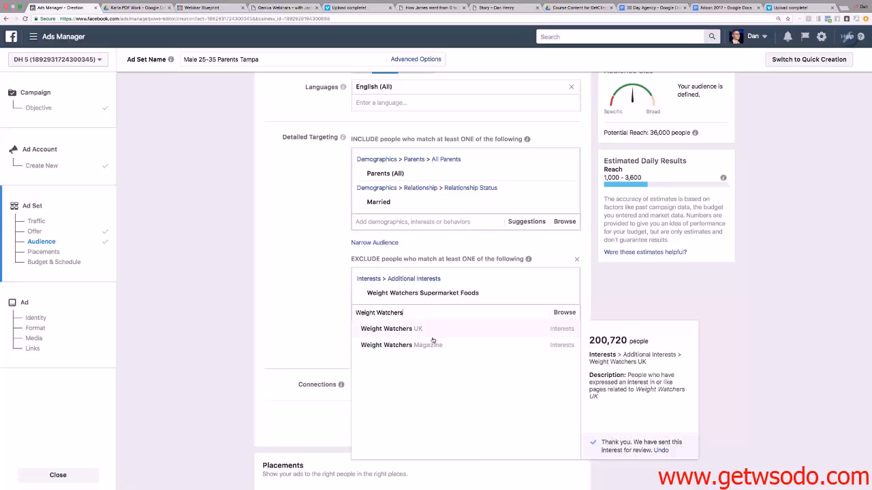
left_click(418, 346)
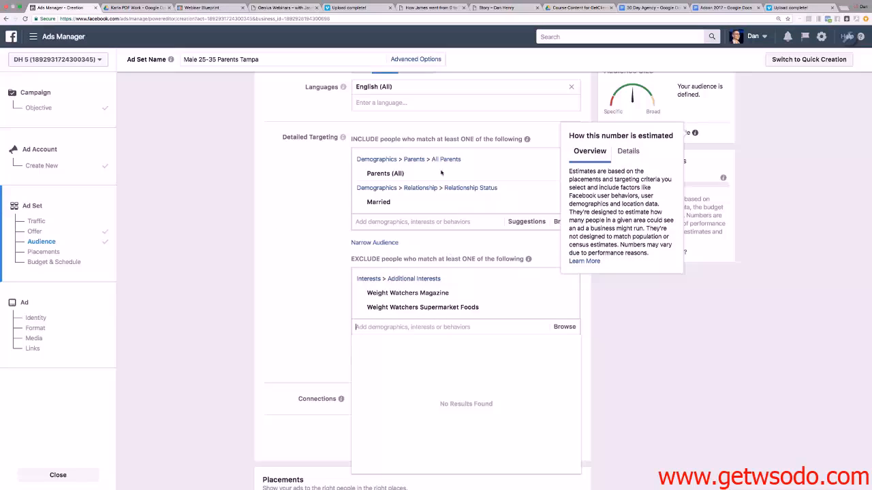
left_click(288, 187)
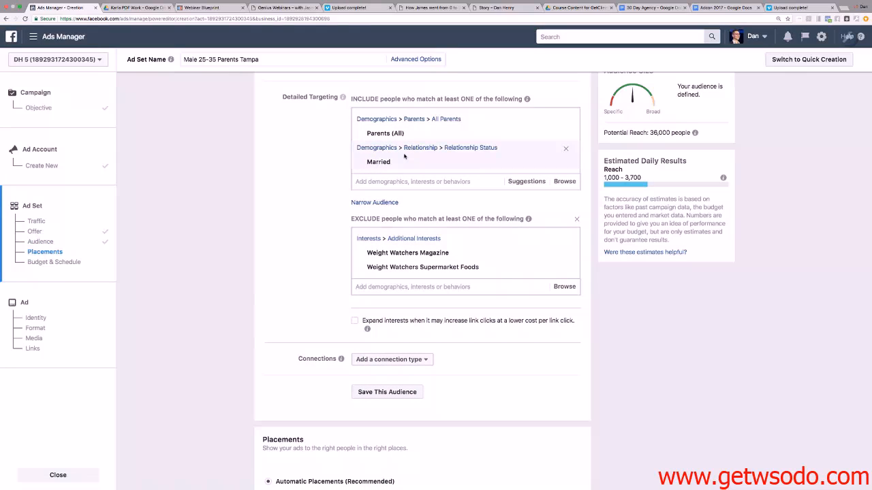
Review the targeting settings and allow interest expansion when it may increase link clicks at a lower cost per link click
scroll(404, 157, "up", 3)
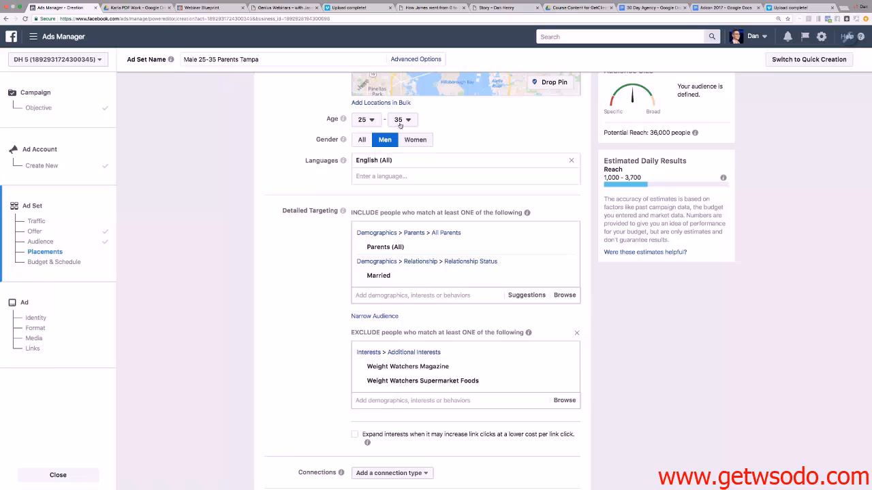
scroll(376, 165, "down", 3)
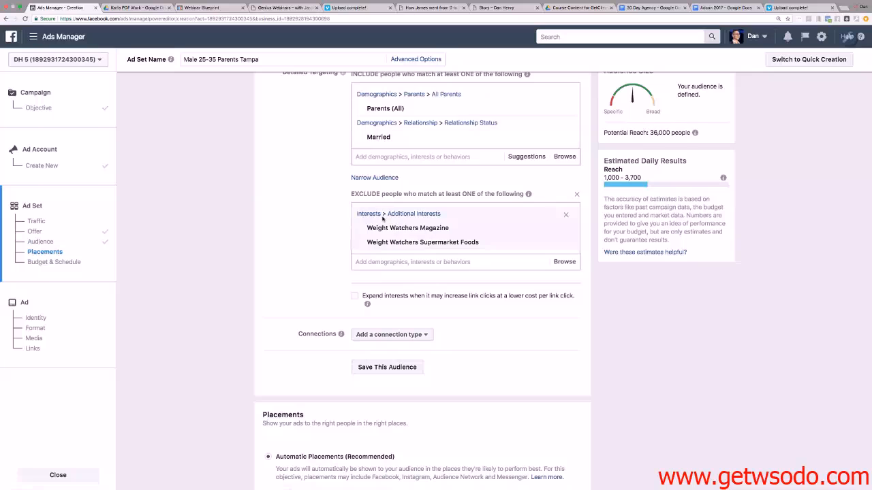
scroll(392, 170, "down", 1)
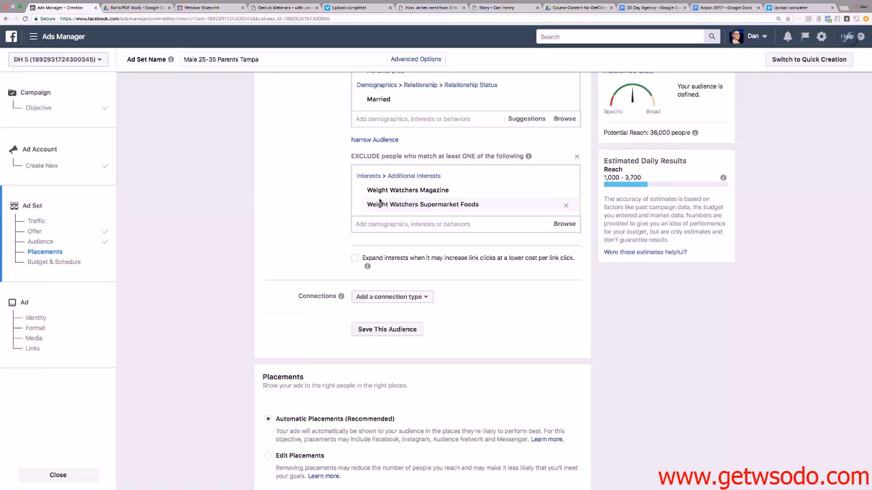
scroll(379, 201, "down", 2)
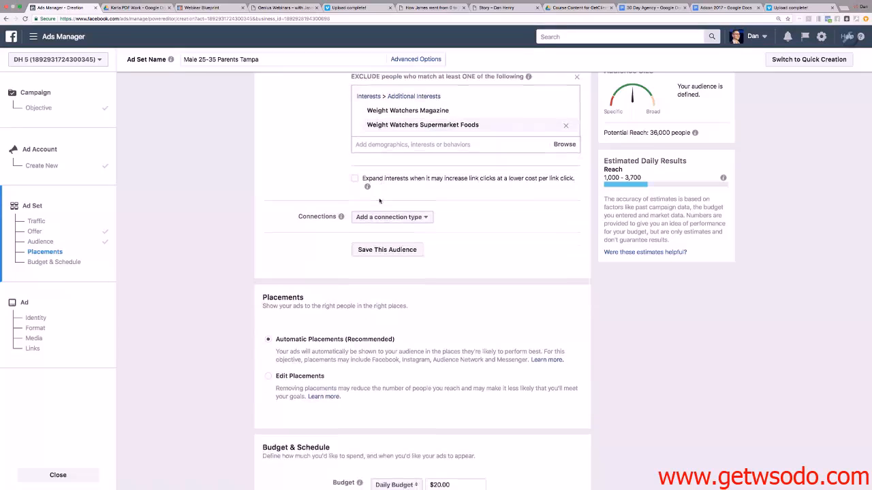
left_click(355, 171)
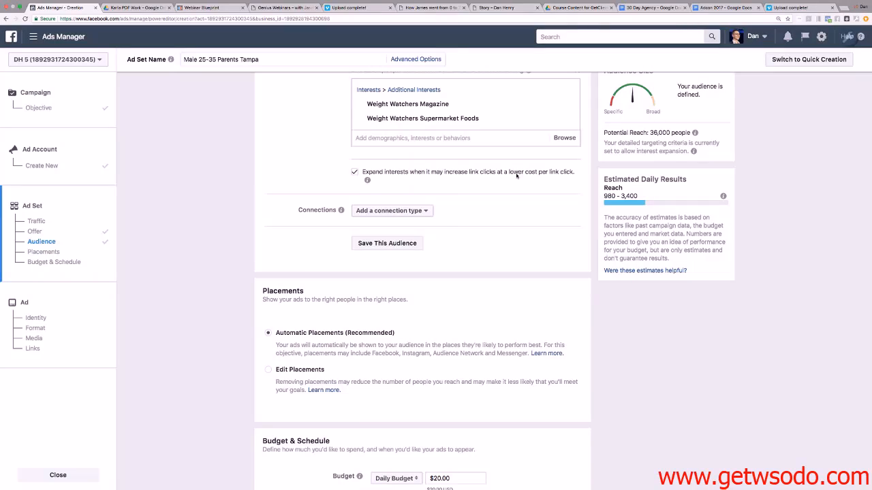
Switch to Edit Placements, examine the Facebook, Instagram, Audience Network and Messenger placement options, and restore Automatic Placements
scroll(409, 204, "down", 5)
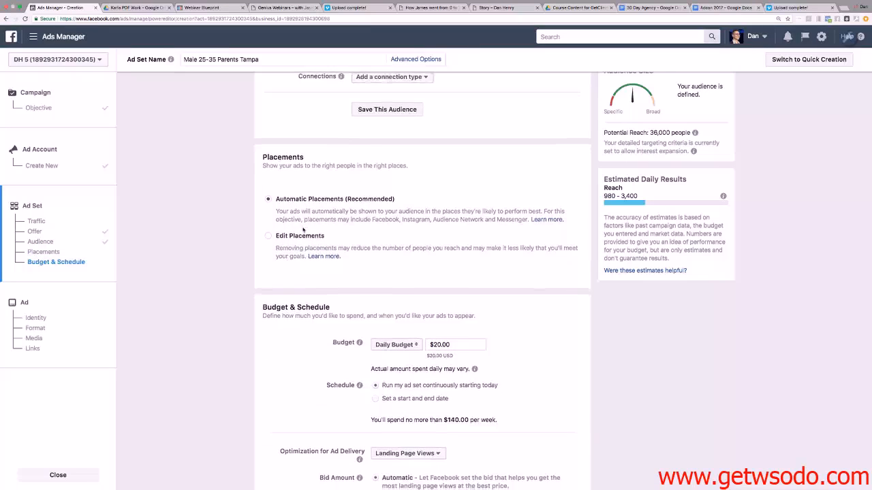
scroll(334, 224, "down", 3)
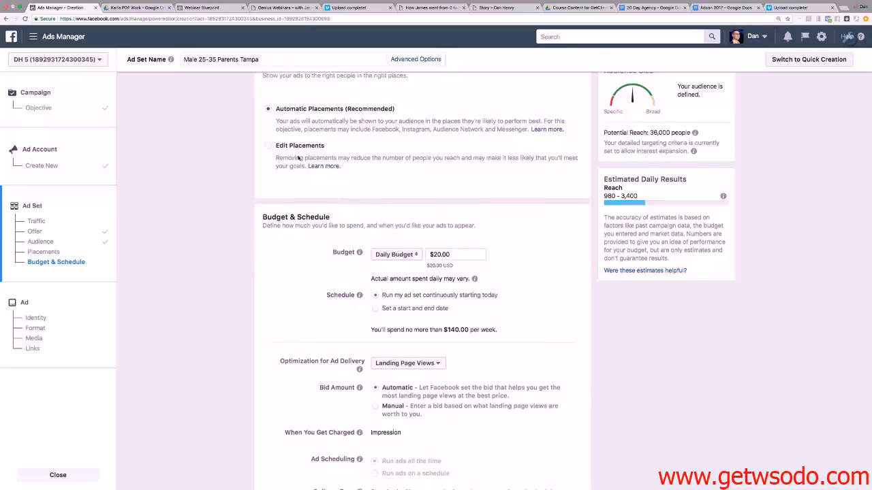
scroll(295, 158, "up", 2)
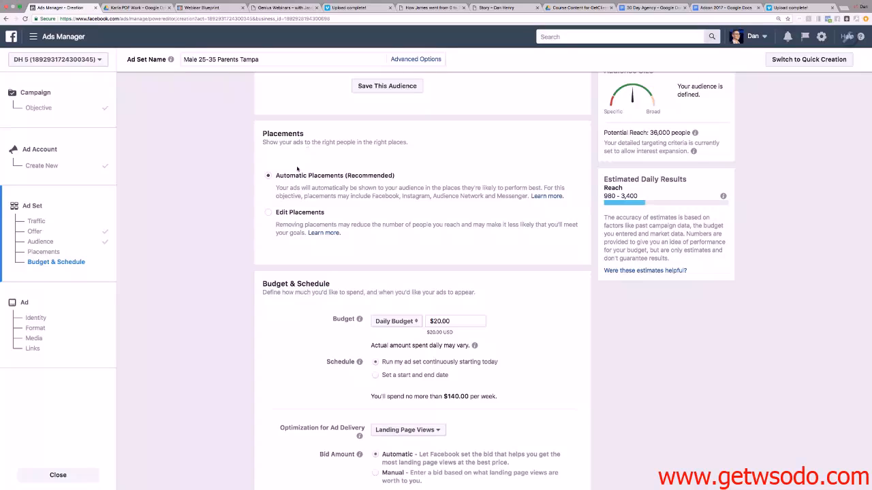
left_click(273, 213)
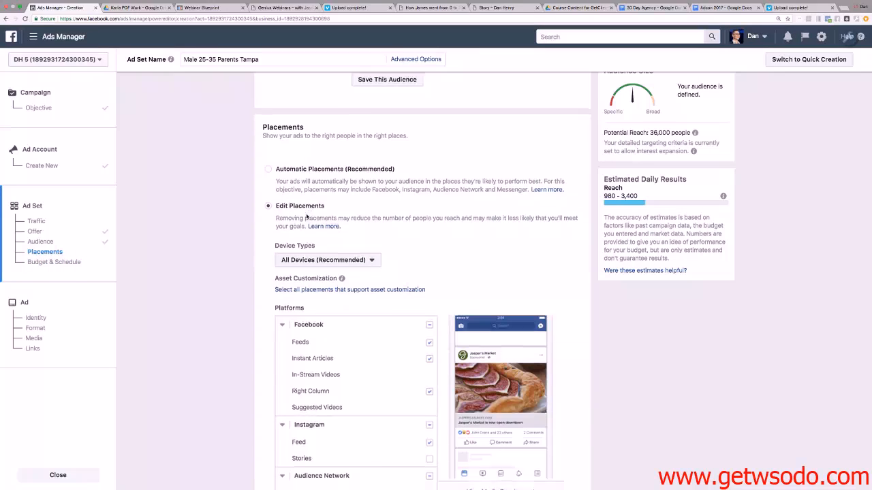
scroll(306, 217, "down", 5)
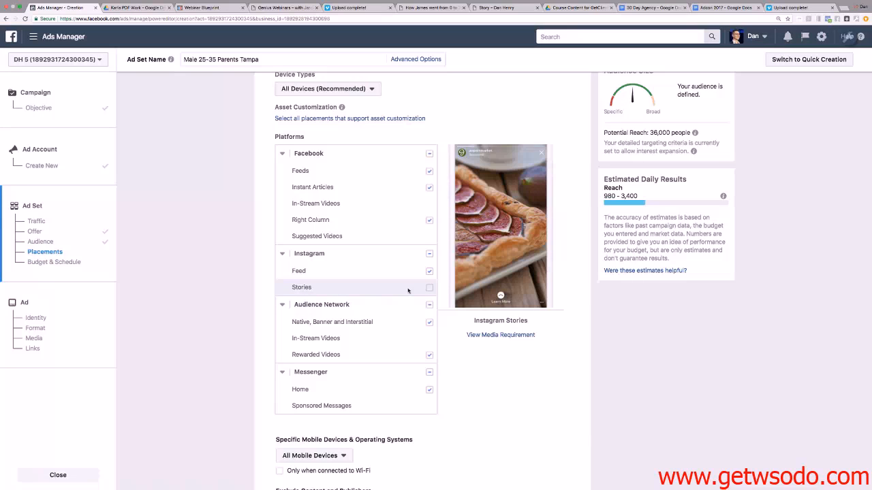
scroll(408, 290, "down", 3)
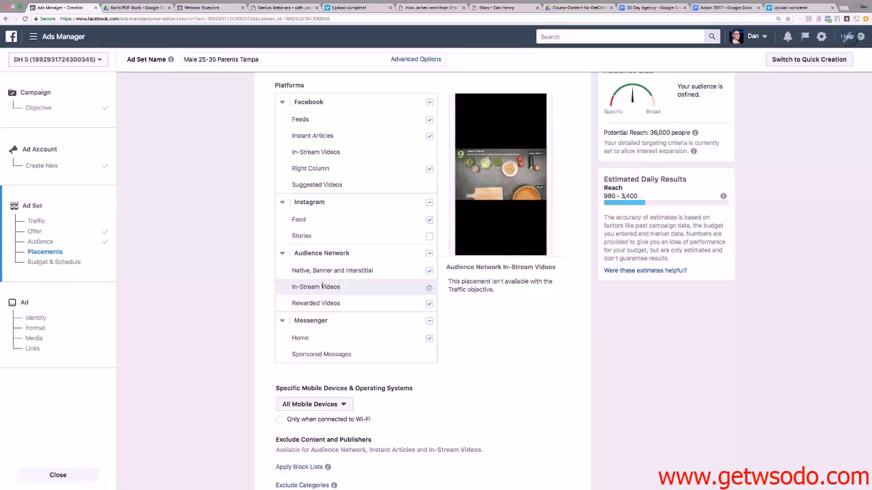
scroll(322, 287, "down", 1)
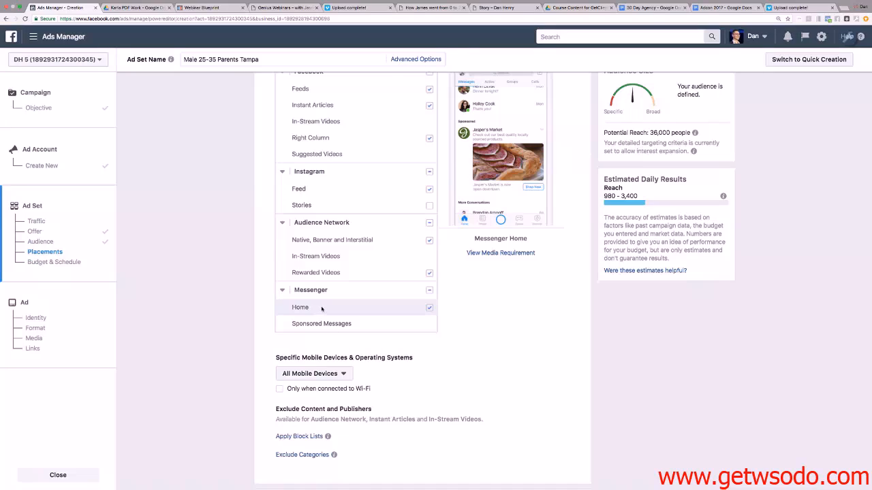
scroll(322, 309, "up", 3)
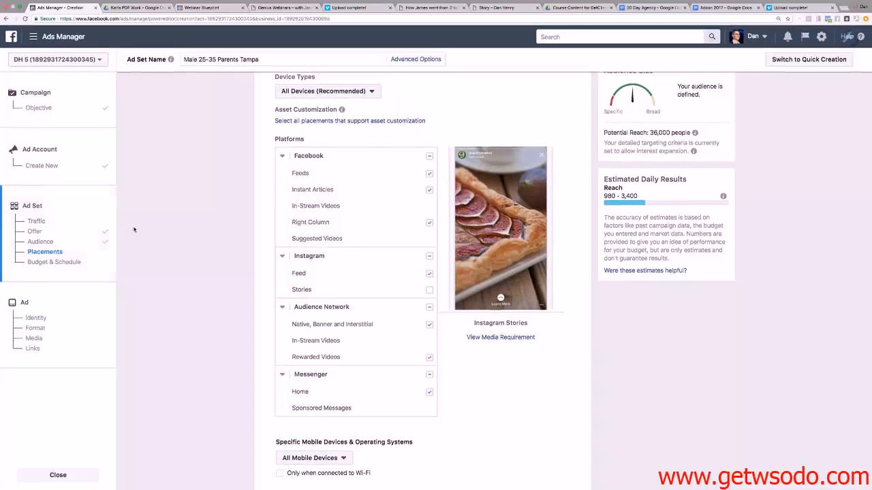
scroll(150, 232, "up", 3)
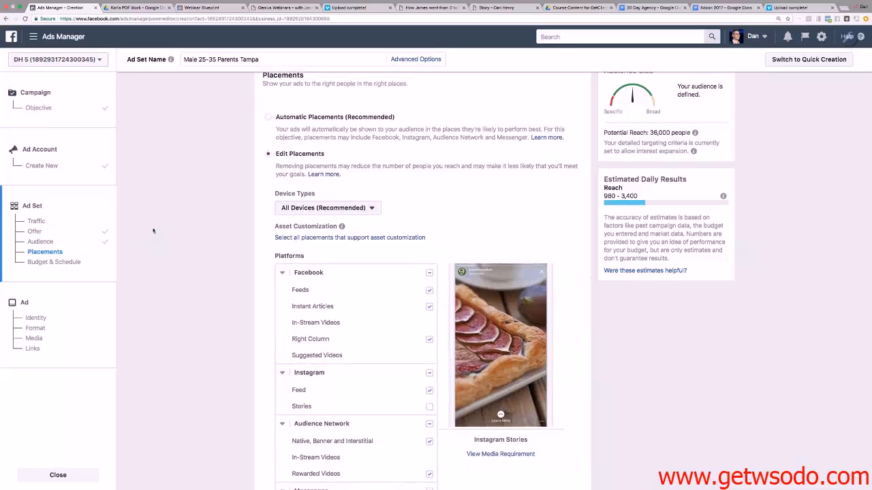
left_click(268, 116)
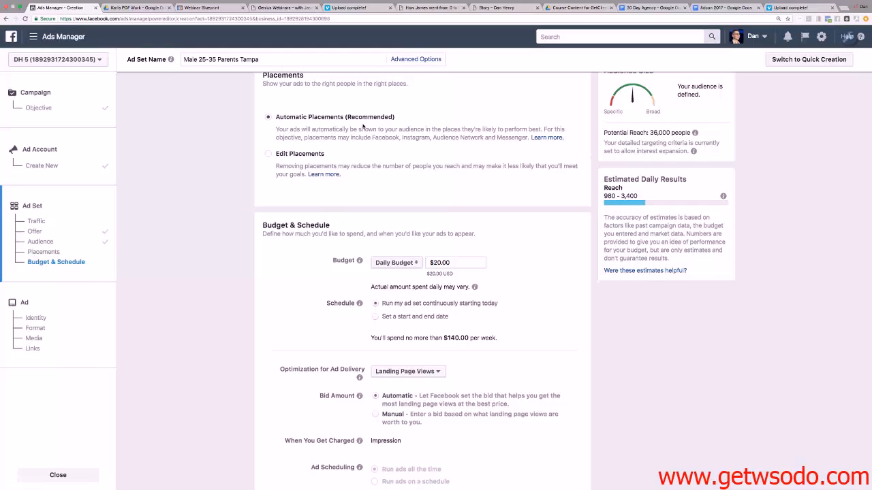
scroll(362, 126, "down", 2)
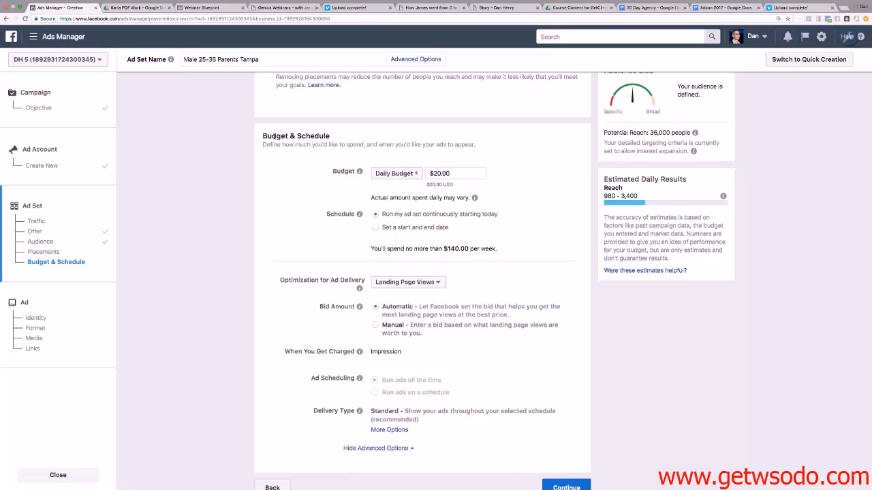
Keep the Daily Budget type and set the ad set's budget to $10.00
left_click(393, 171)
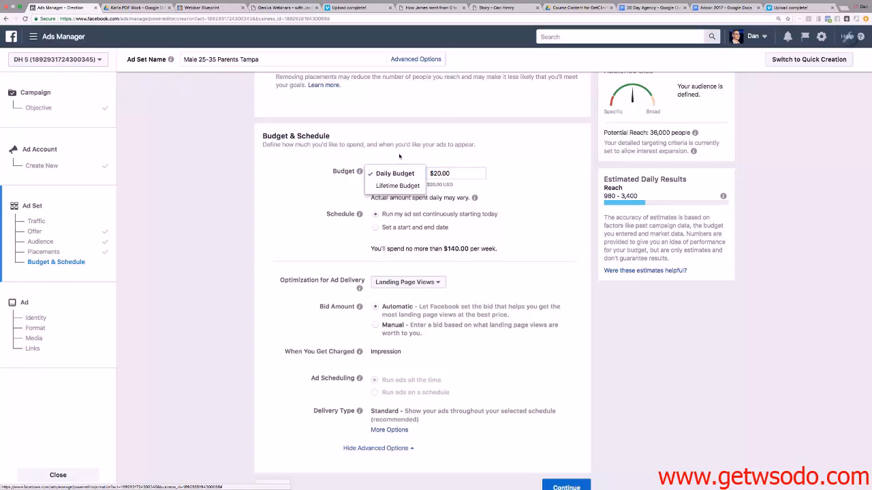
left_click(392, 159)
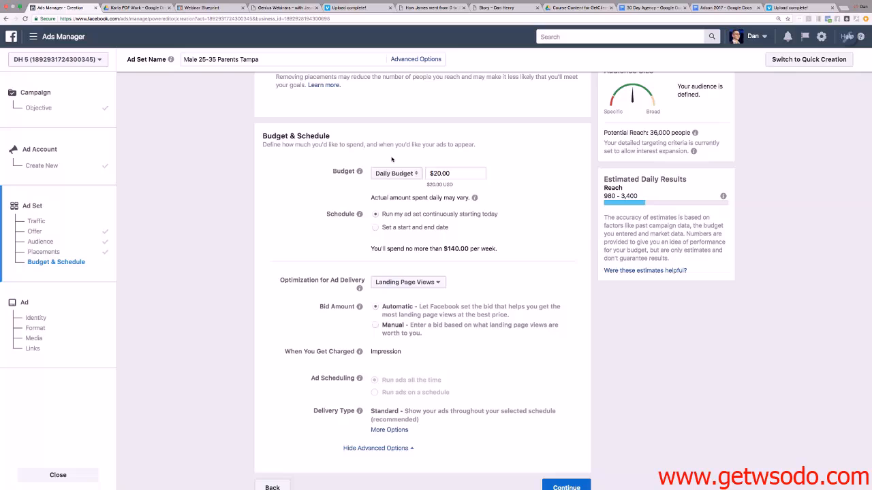
left_click(433, 173)
key("Delete")
type("1")
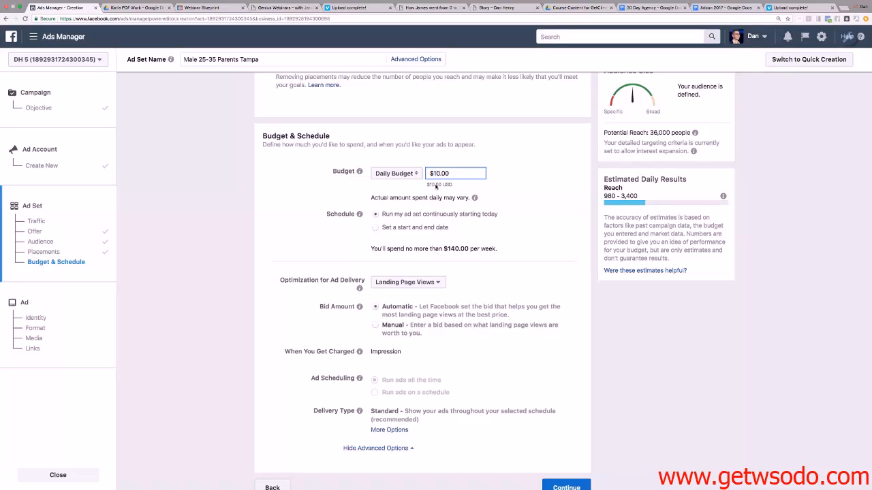
scroll(380, 198, "down", 1)
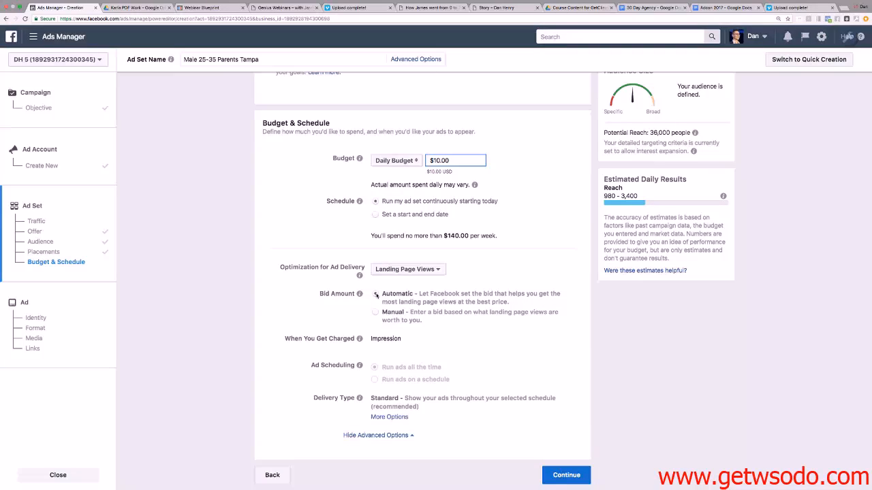
mouse_move(375, 295)
Review the ad set from traffic destination through budget and schedule, and continue to the ad setup
scroll(318, 238, "up", 15)
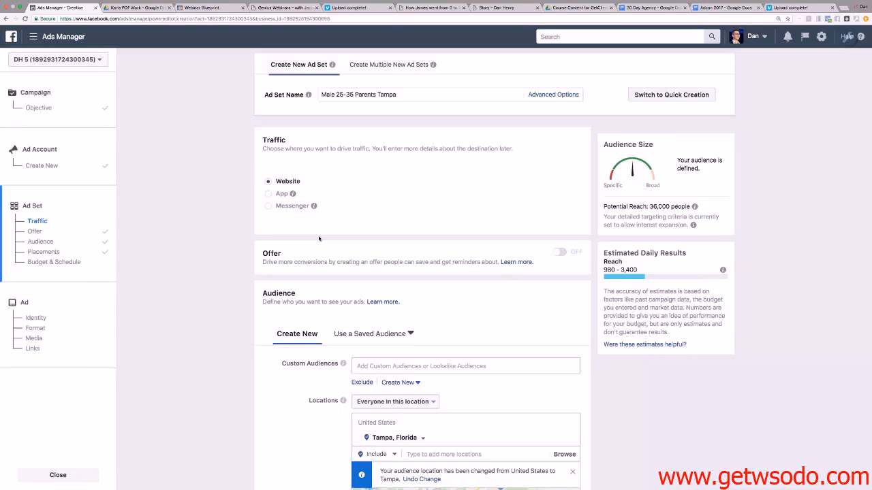
scroll(318, 238, "down", 15)
scroll(319, 238, "up", 12)
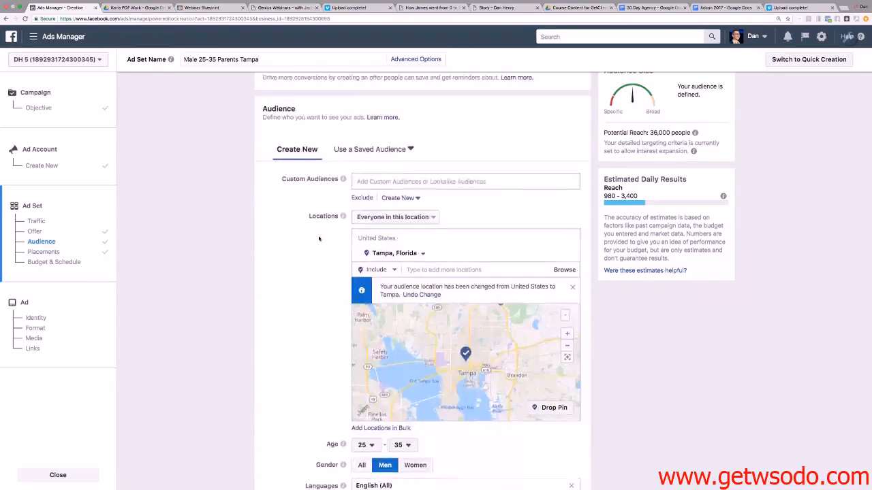
scroll(319, 239, "up", 5)
scroll(319, 239, "down", 15)
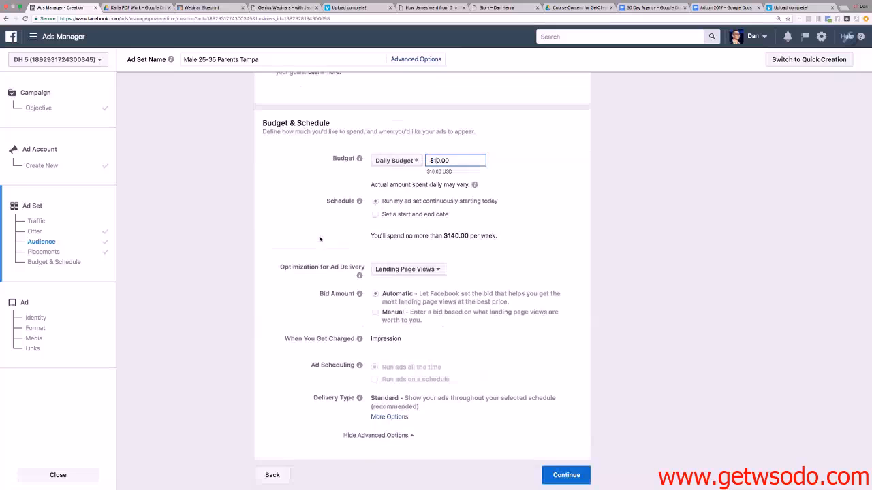
left_click(548, 474)
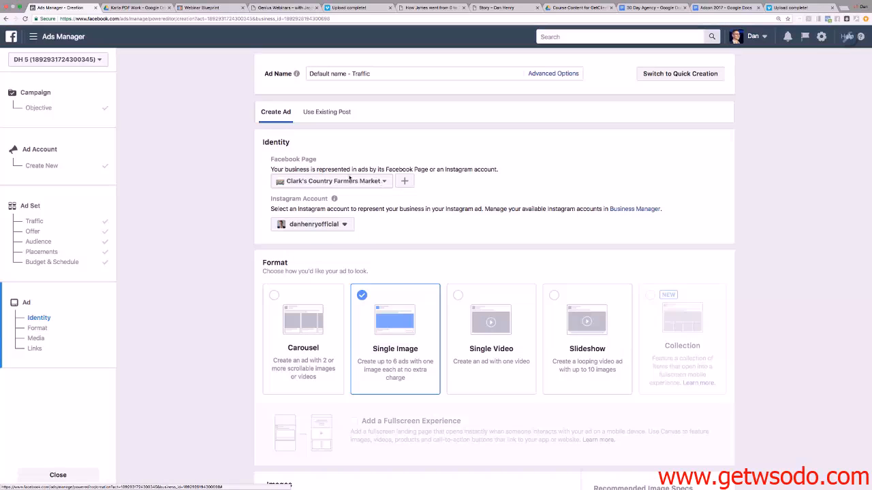
Set the ad's identity to the Gracie Spring Hill Facebook Page and the graciespringhill Instagram account
left_click(334, 181)
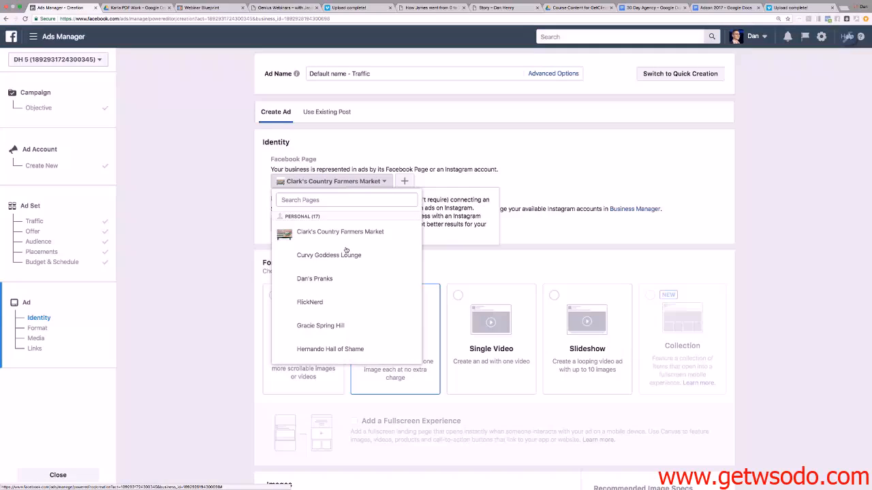
key("Escape")
scroll(383, 187, "down", 2)
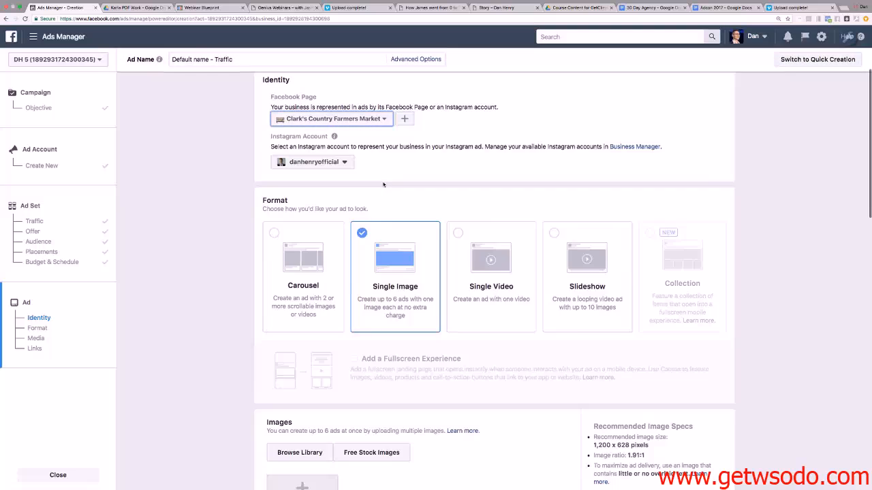
scroll(383, 183, "up", 2)
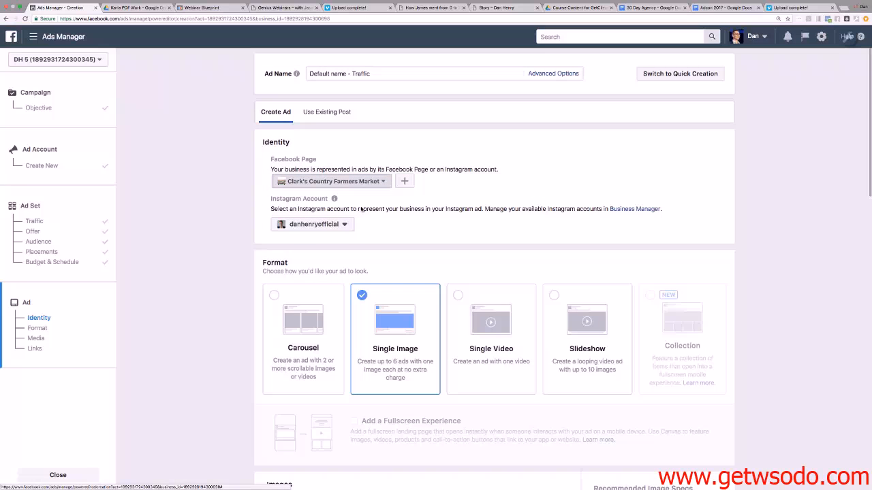
left_click(334, 181)
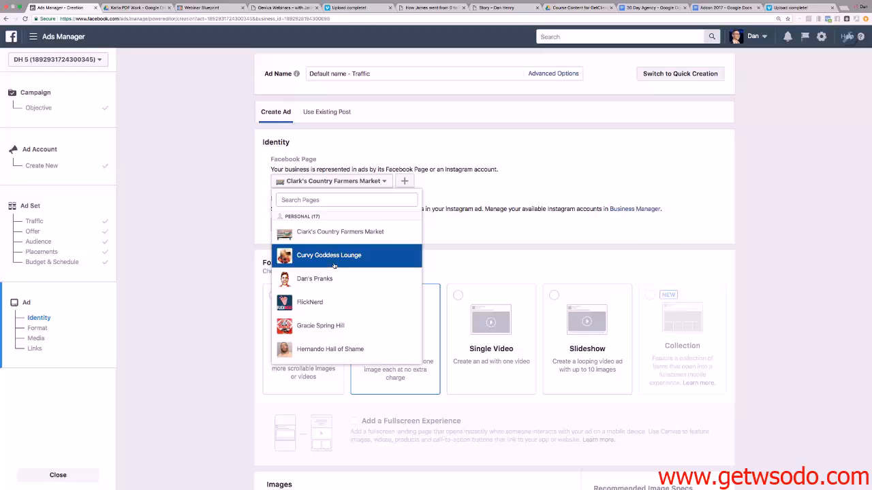
scroll(330, 266, "down", 2)
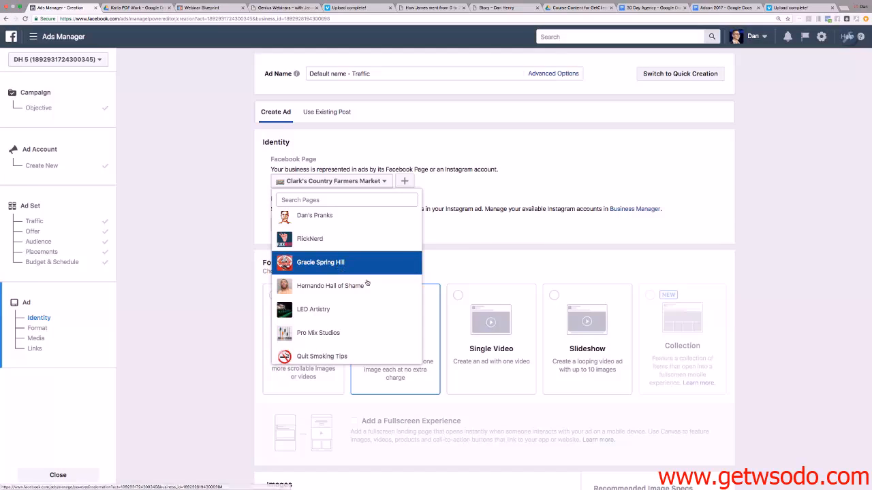
left_click(320, 263)
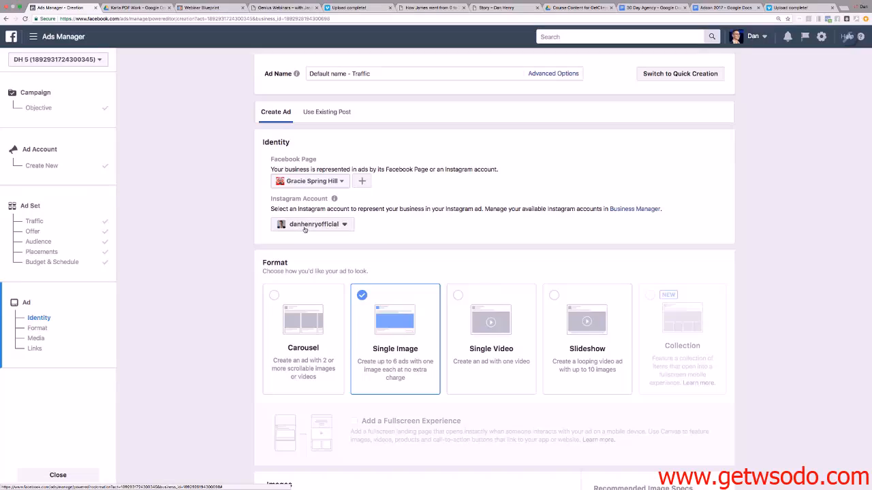
left_click(350, 229)
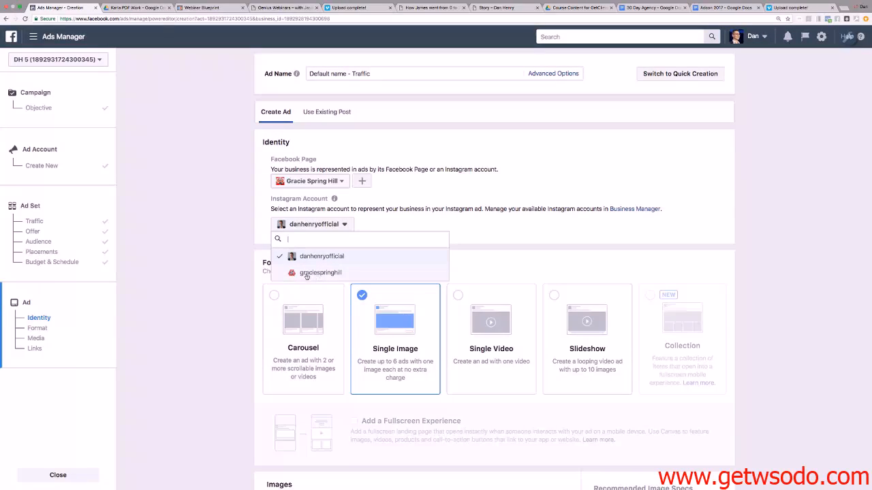
left_click(314, 274)
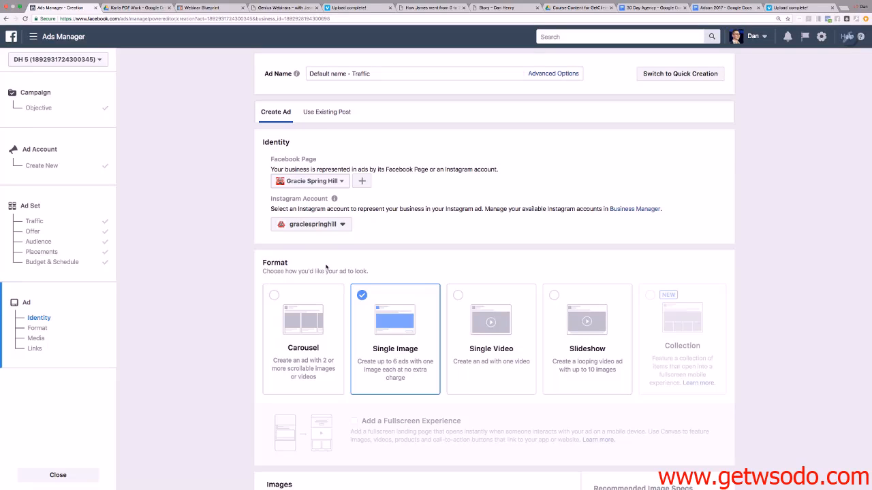
Examine the ad format, image upload and link options, opening the image file chooser and dismissing it without selecting a file
scroll(417, 186, "down", 3)
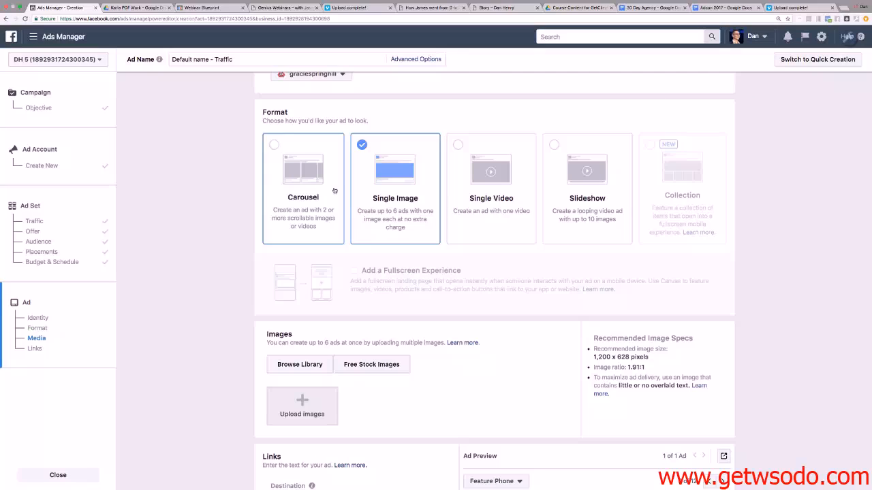
scroll(378, 191, "down", 3)
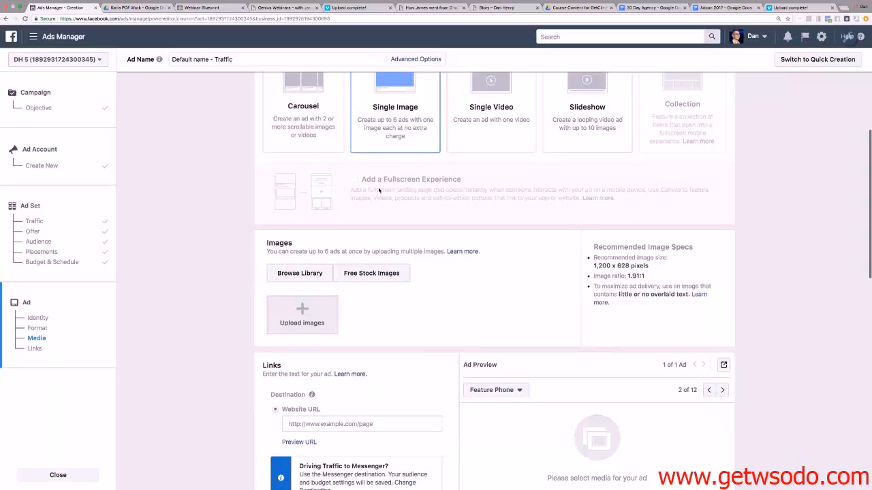
scroll(378, 190, "down", 5)
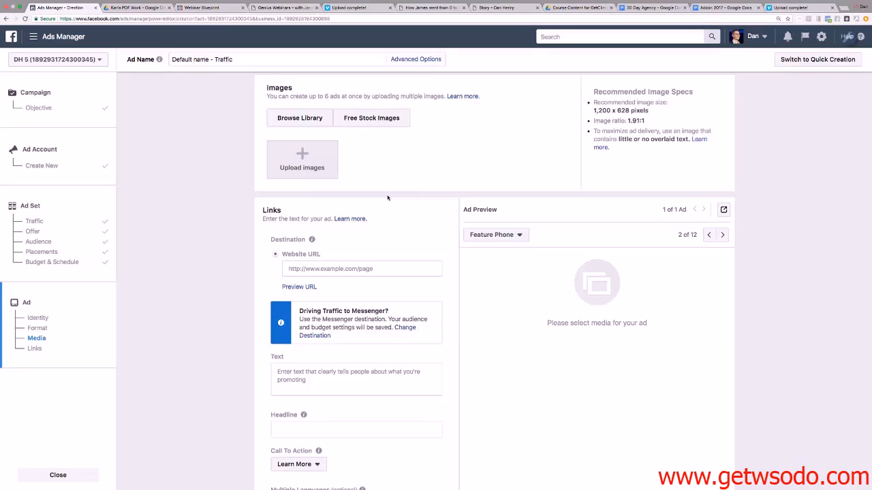
left_click(330, 165)
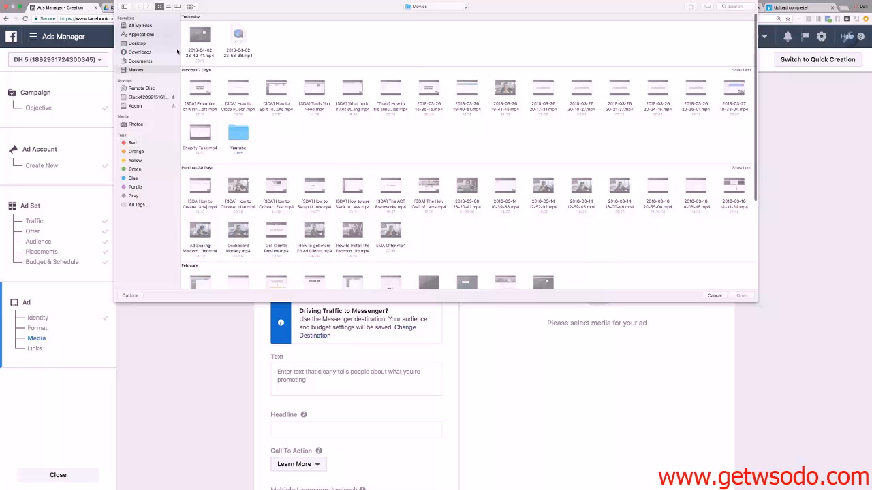
left_click(714, 296)
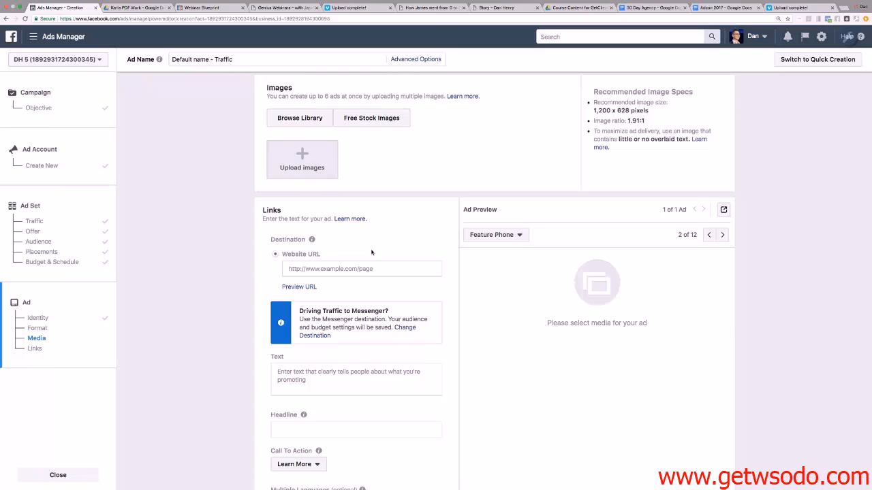
scroll(371, 252, "up", 2)
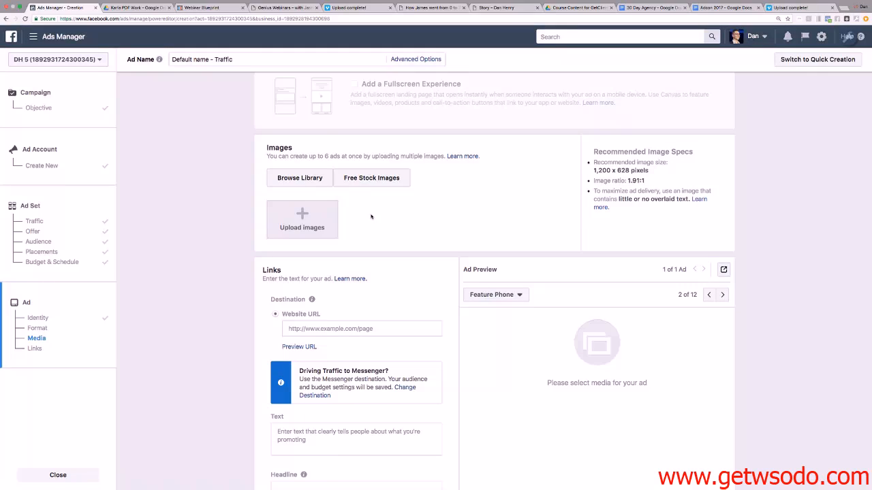
scroll(372, 216, "up", 5)
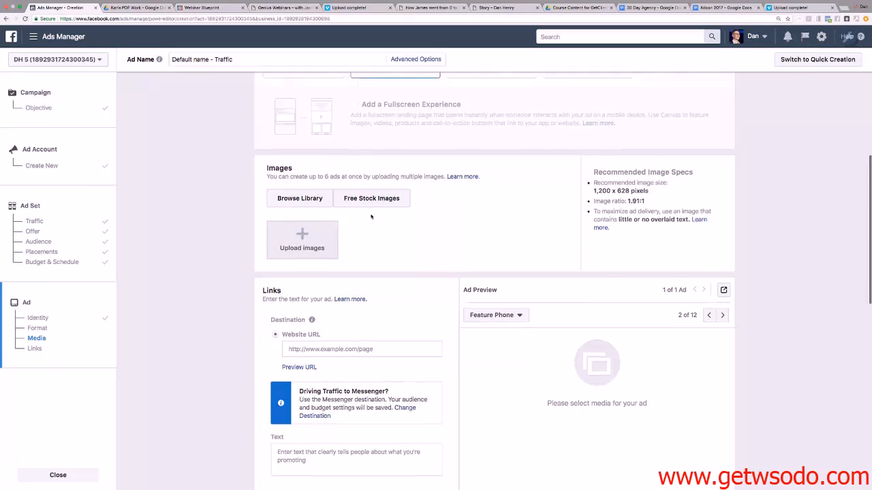
scroll(327, 191, "down", 1)
scroll(328, 192, "down", 3)
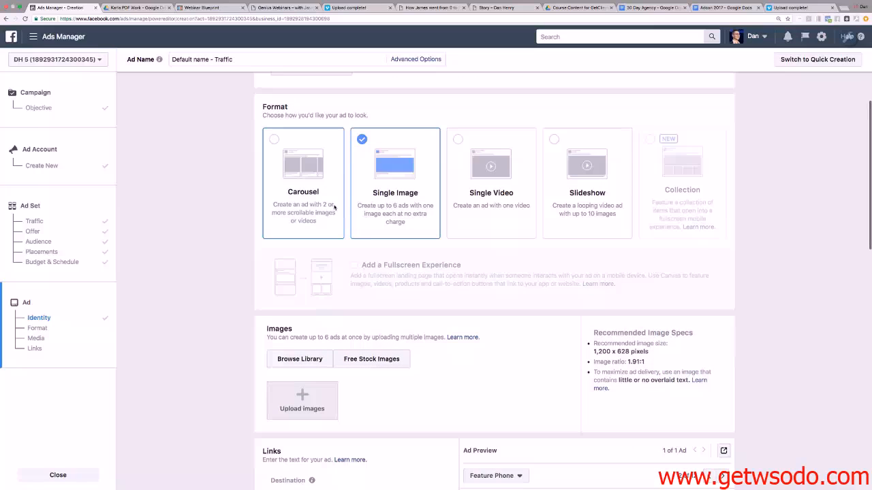
scroll(331, 286, "down", 8)
scroll(295, 292, "up", 4)
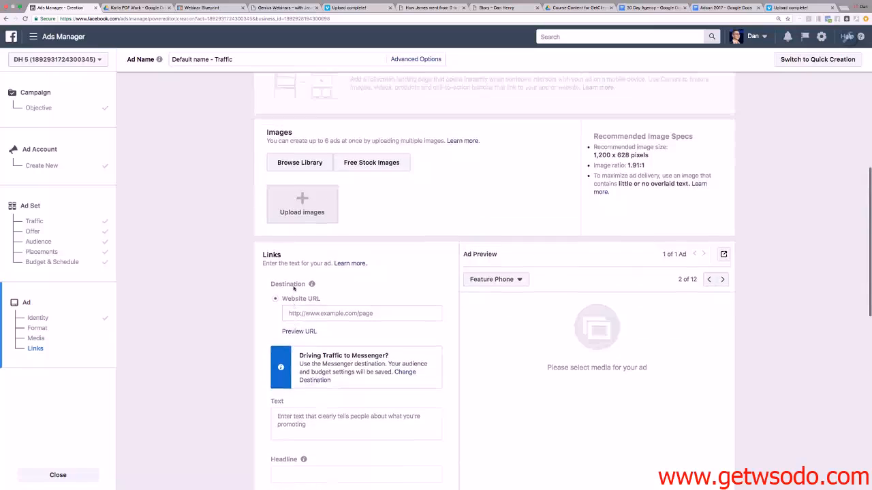
scroll(388, 275, "down", 1)
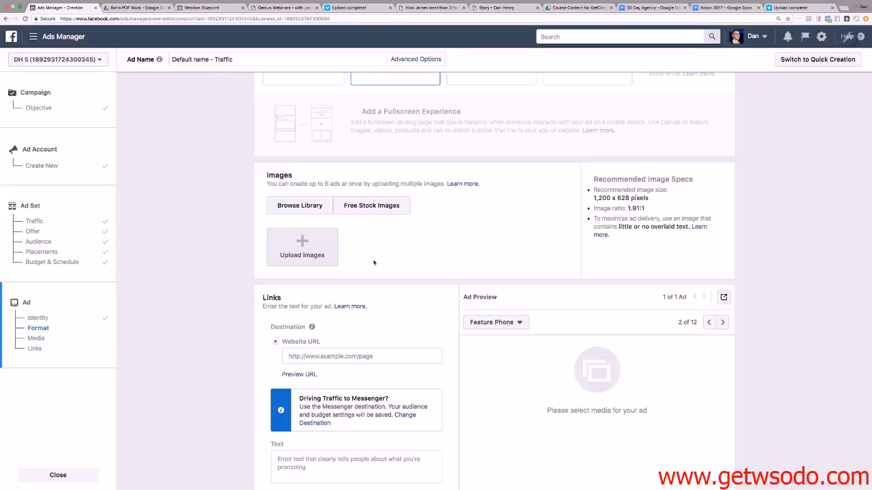
Choose the 1080 x 1080 photo of the boy and coach against a red wall from the page images as the ad image
left_click(309, 205)
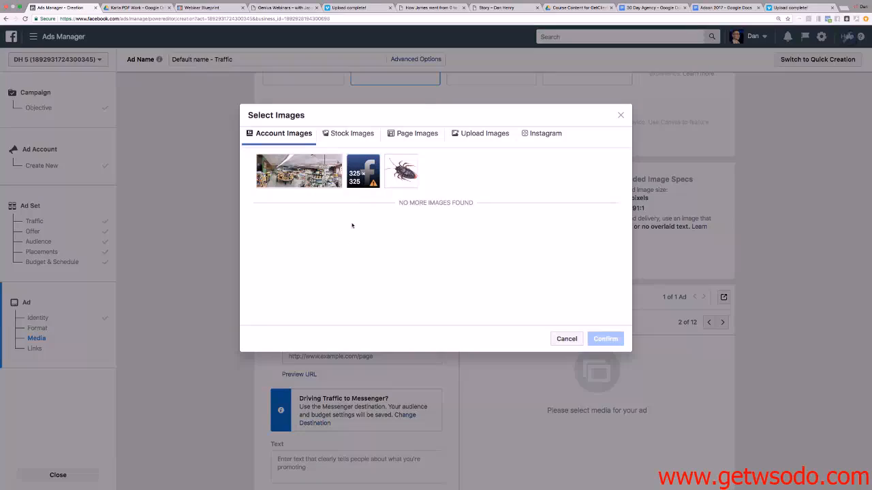
left_click(406, 135)
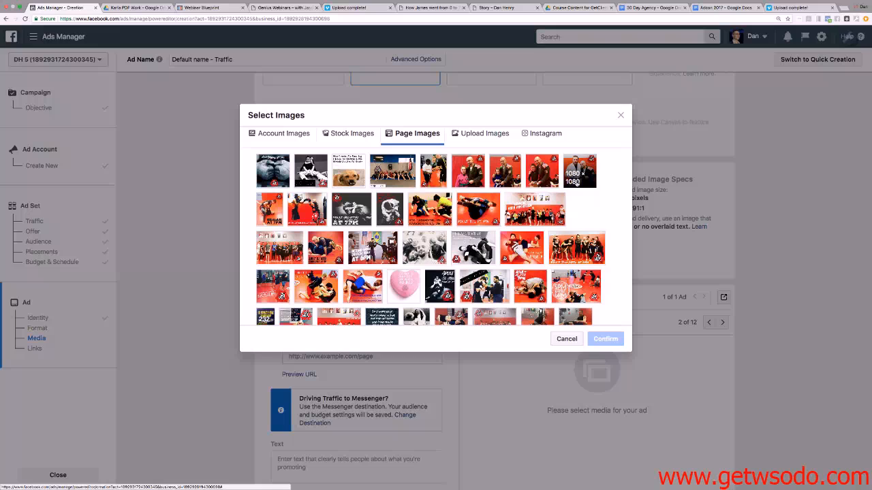
left_click(541, 170)
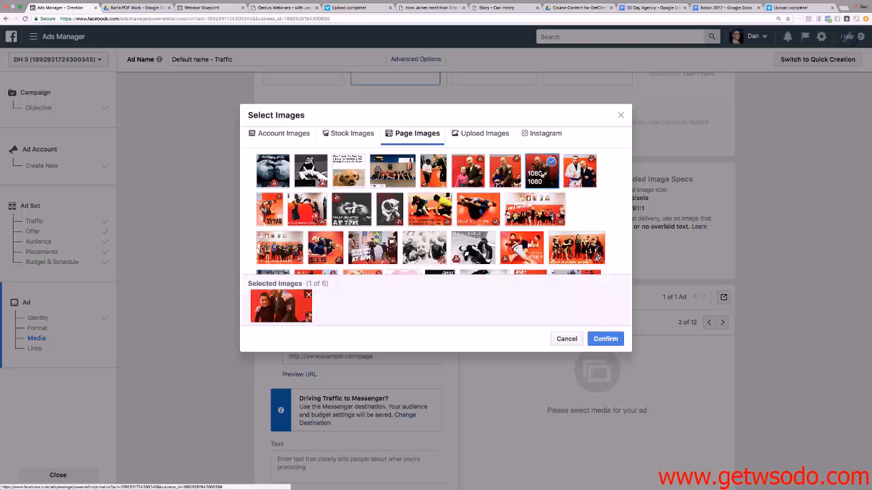
left_click(605, 339)
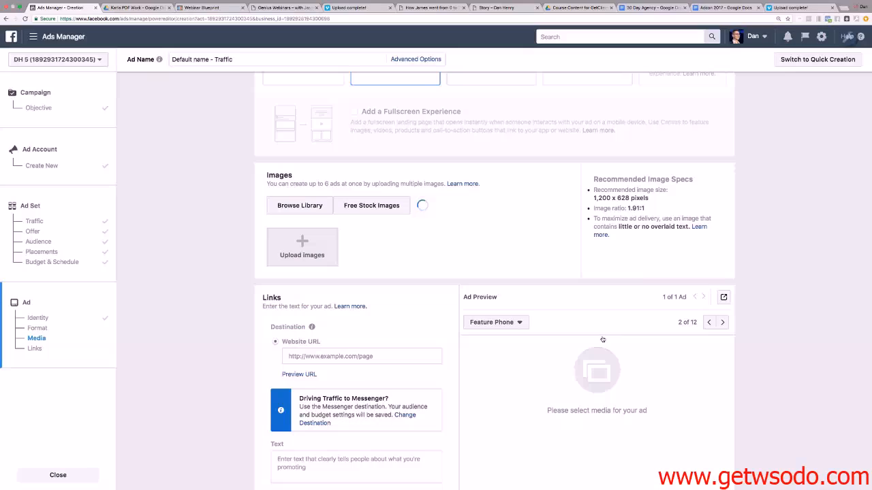
Look through the ad preview placements and preview the ad in Mobile News Feed and in Desktop News Feed
scroll(503, 222, "down", 4)
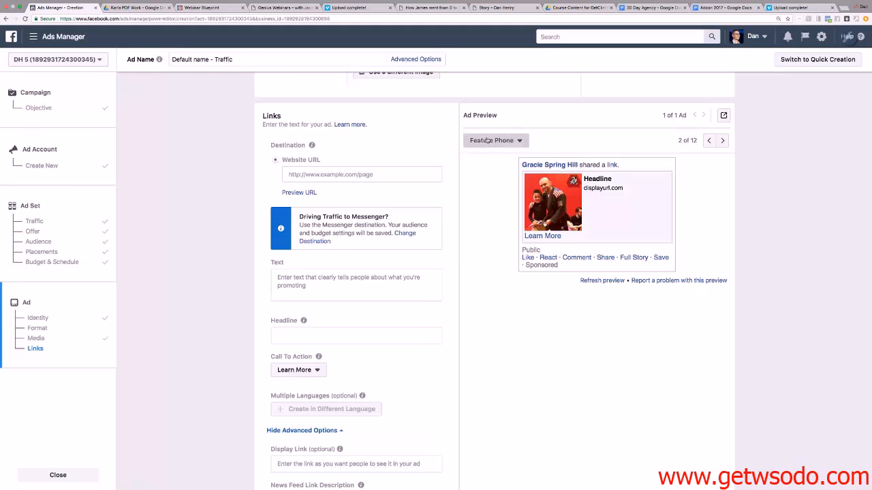
left_click(493, 140)
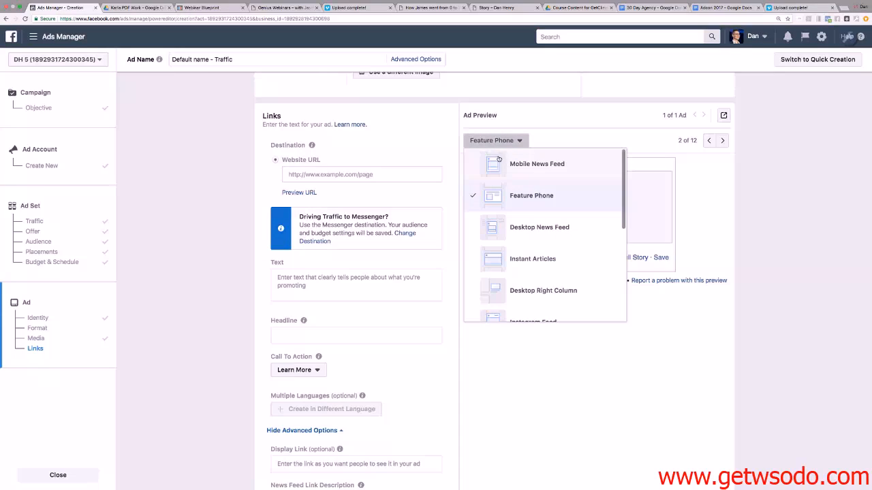
scroll(531, 251, "down", 4)
scroll(531, 251, "up", 4)
left_click(530, 171)
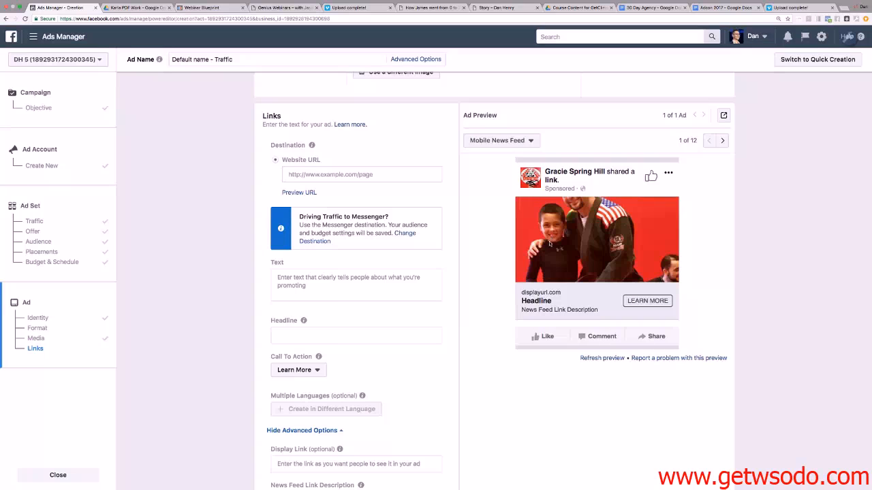
left_click(501, 141)
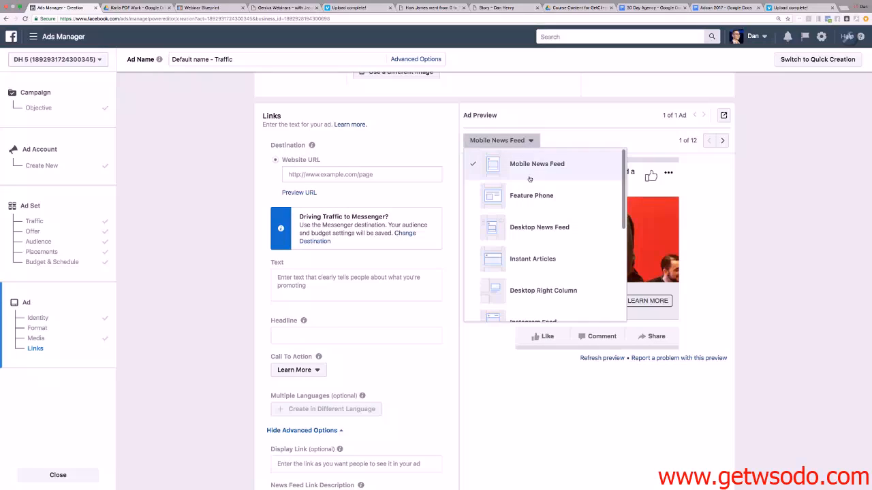
left_click(534, 214)
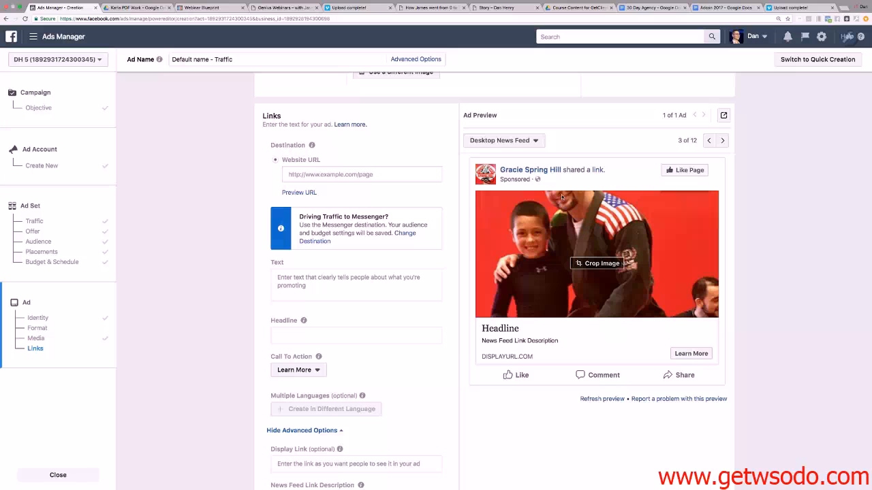
Crop the ad photo higher up so it includes the coach's whole head and the logo
left_click(585, 264)
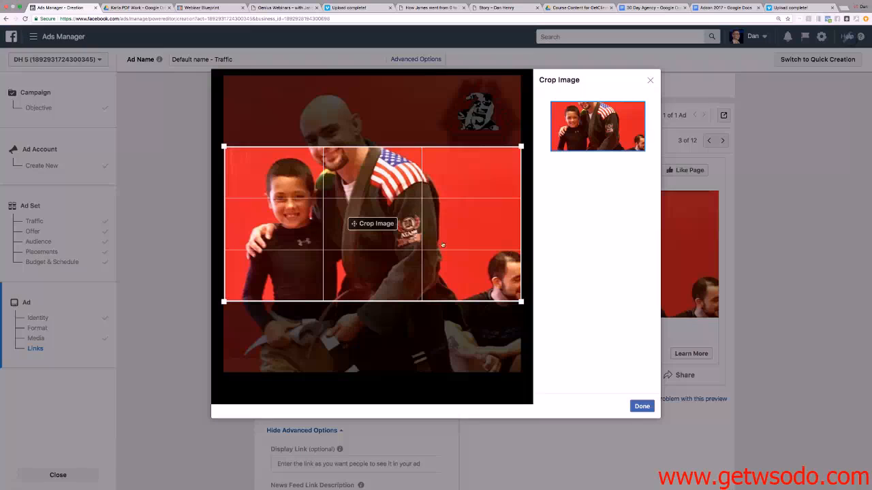
left_click_drag(434, 203, 435, 190)
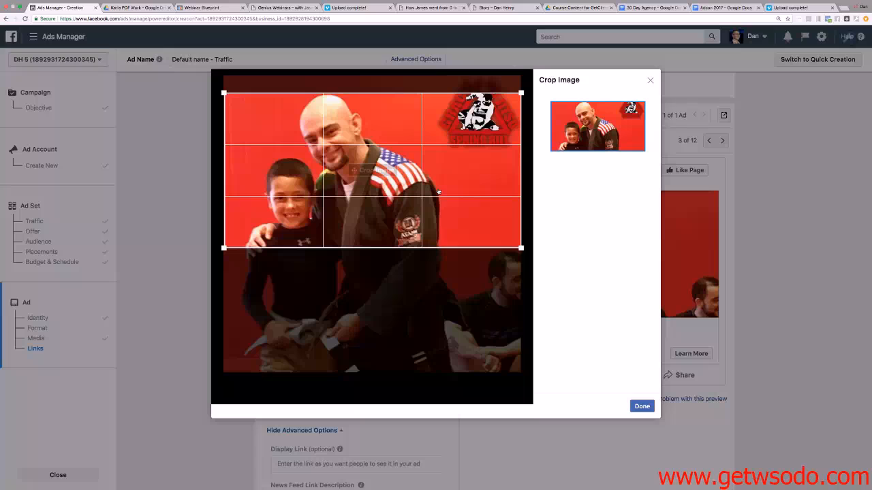
left_click(641, 406)
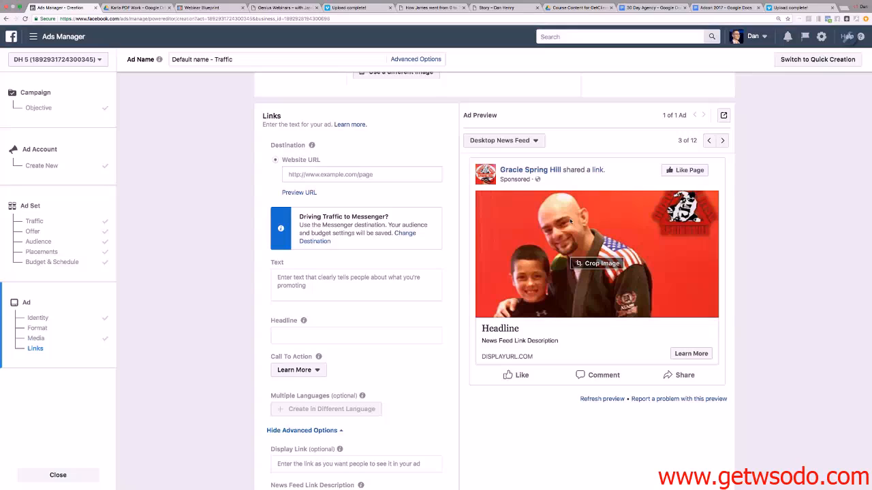
Replace the ad image with the page photo of the group lined up against a red wall, captioned "Adult Jiu-Jitsu at 7pm"
scroll(521, 231, "up", 5)
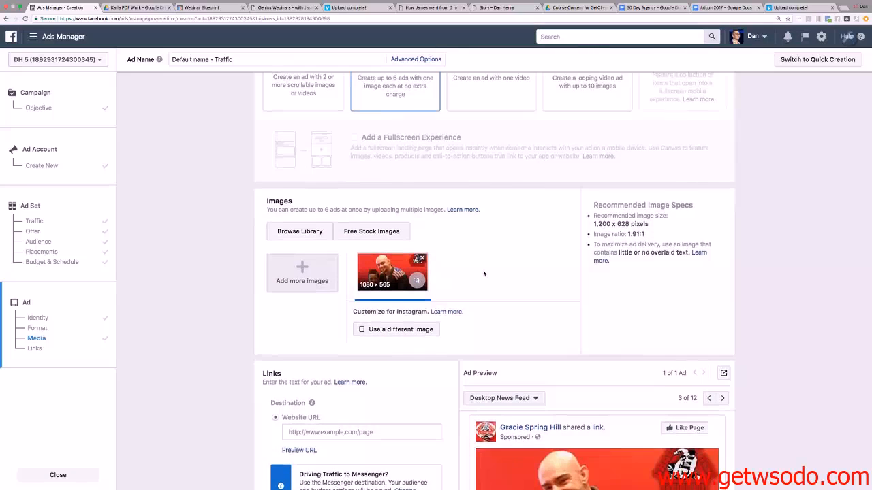
scroll(504, 276, "down", 2)
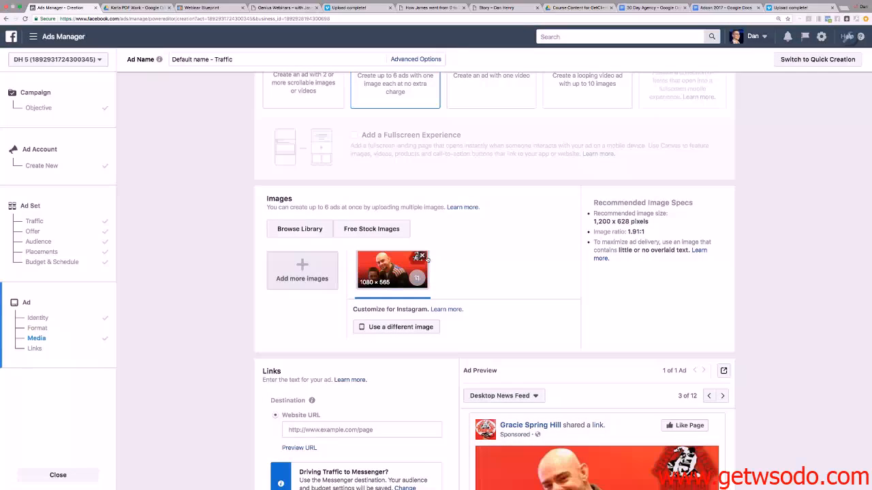
left_click(422, 257)
left_click(300, 235)
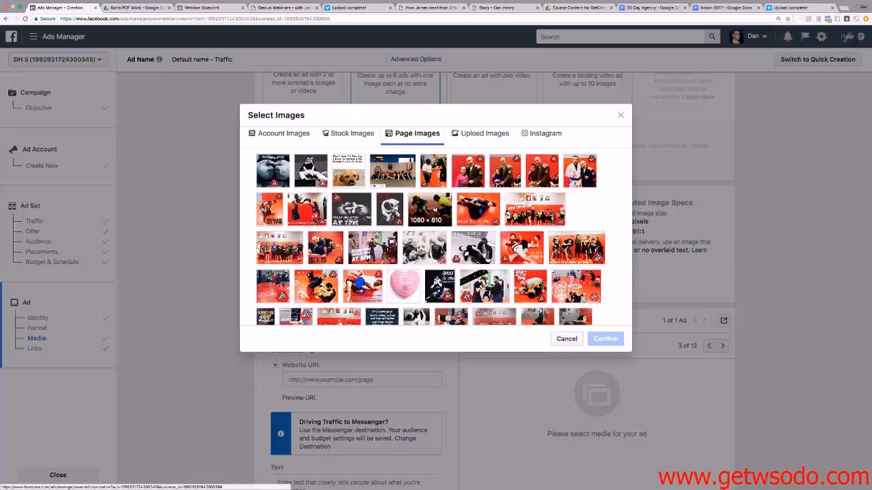
scroll(434, 208, "down", 1)
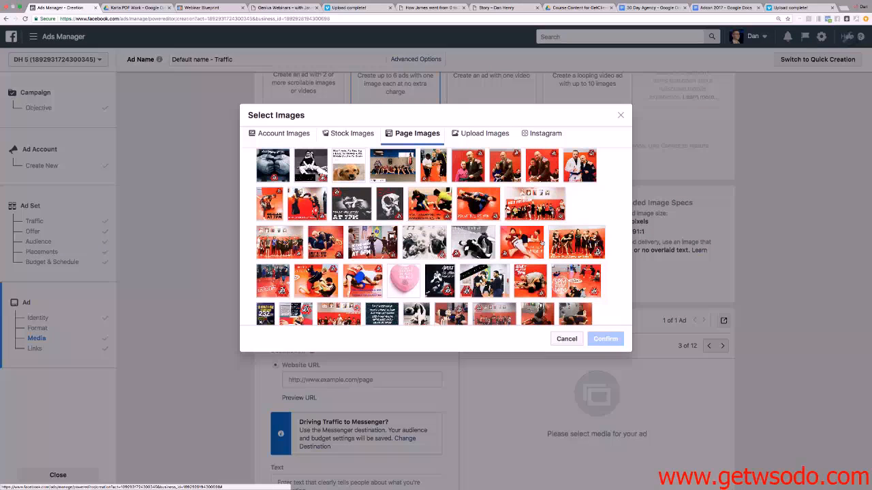
left_click(576, 242)
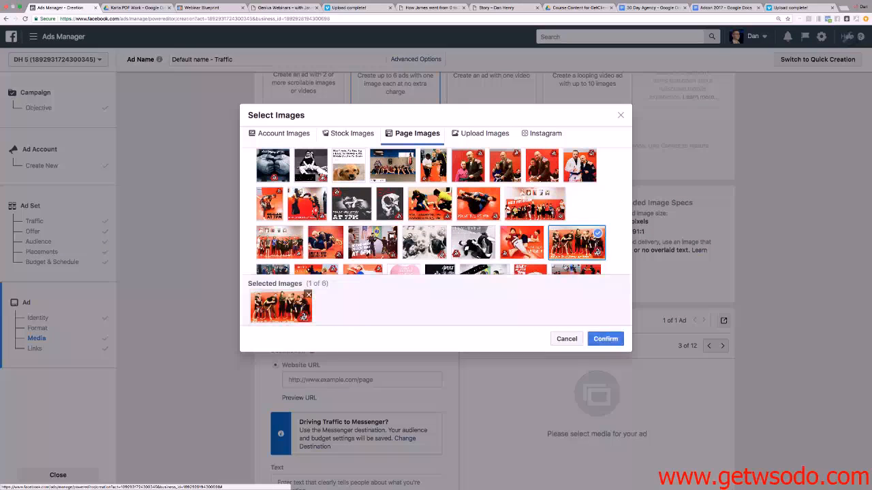
left_click(606, 341)
Crop the group photo so the people and logo are kept and the "Adult Jiu-Jitsu at 7pm" caption is cut off
scroll(531, 246, "down", 5)
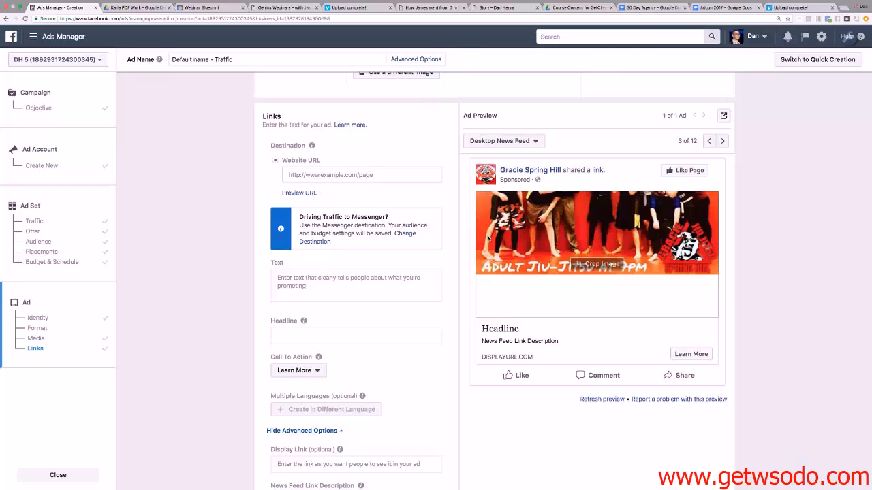
left_click(599, 263)
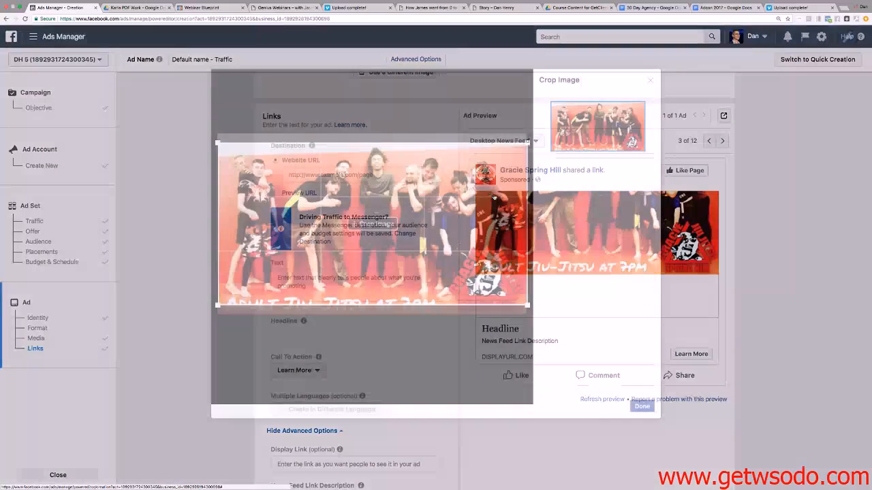
left_click_drag(418, 185, 419, 157)
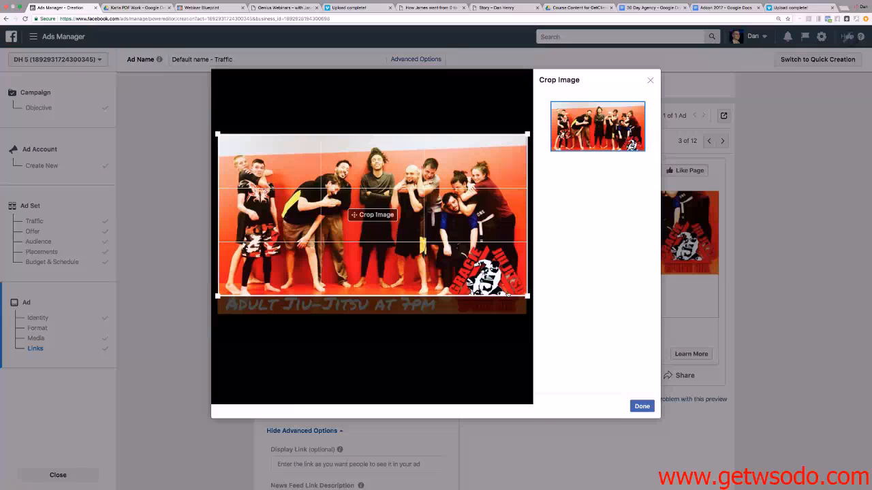
left_click(642, 407)
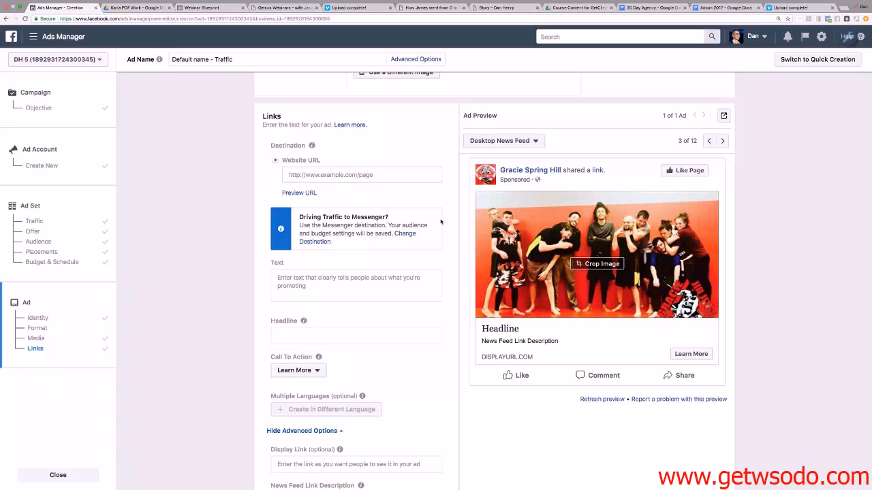
left_click(308, 172)
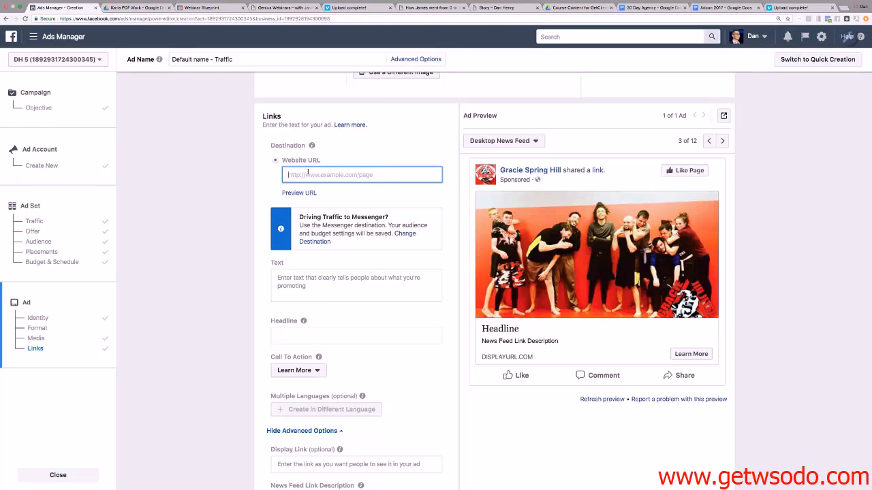
left_click(308, 173)
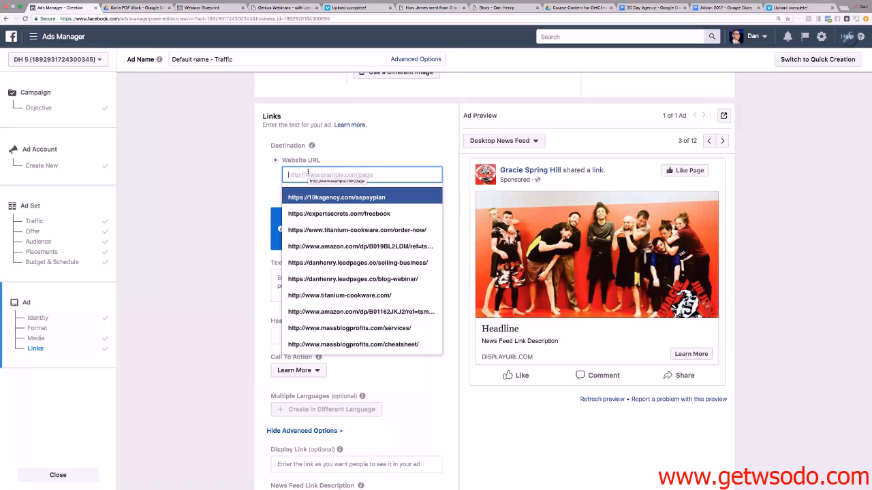
left_click(234, 174)
scroll(246, 170, "up", 5)
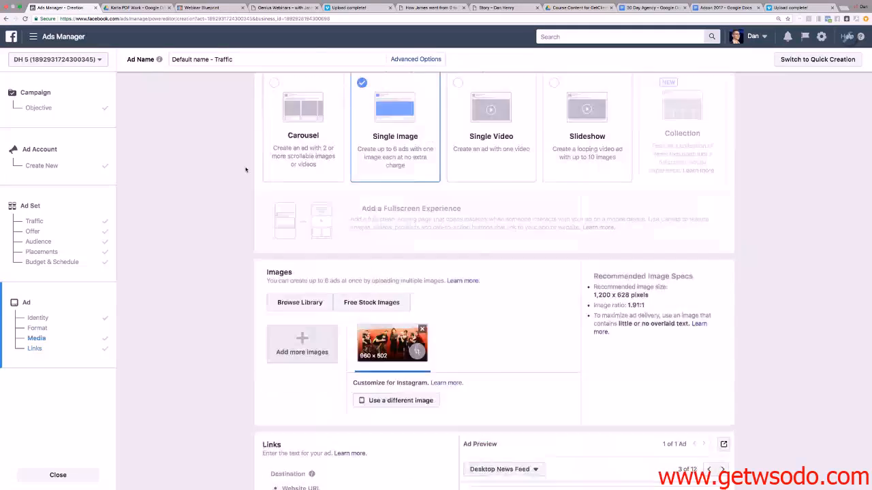
scroll(246, 170, "up", 3)
scroll(246, 170, "down", 10)
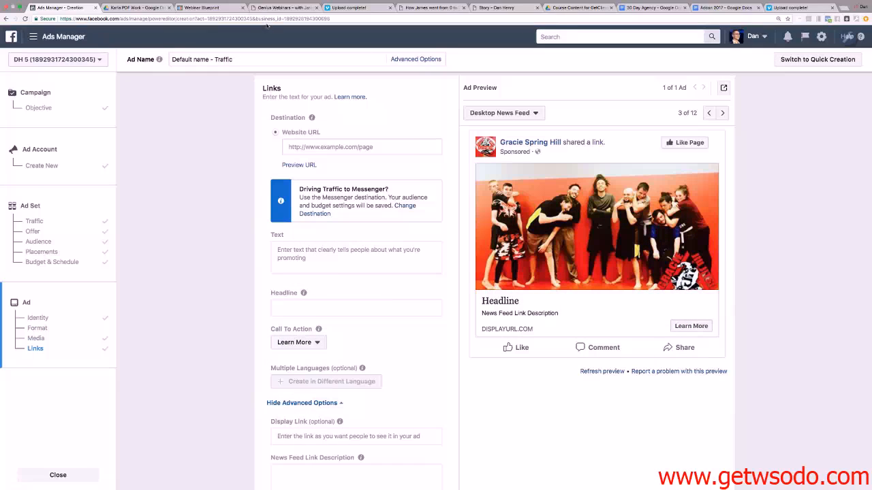
scroll(204, 176, "up", 1)
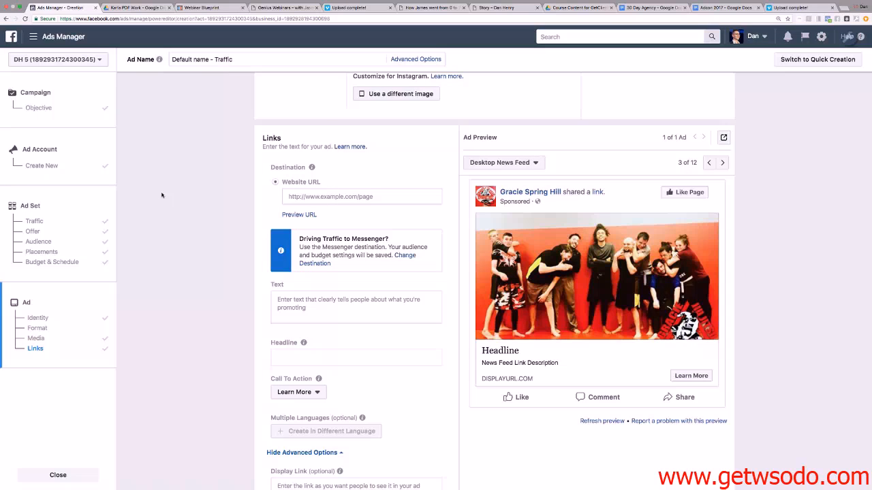
scroll(201, 204, "down", 1)
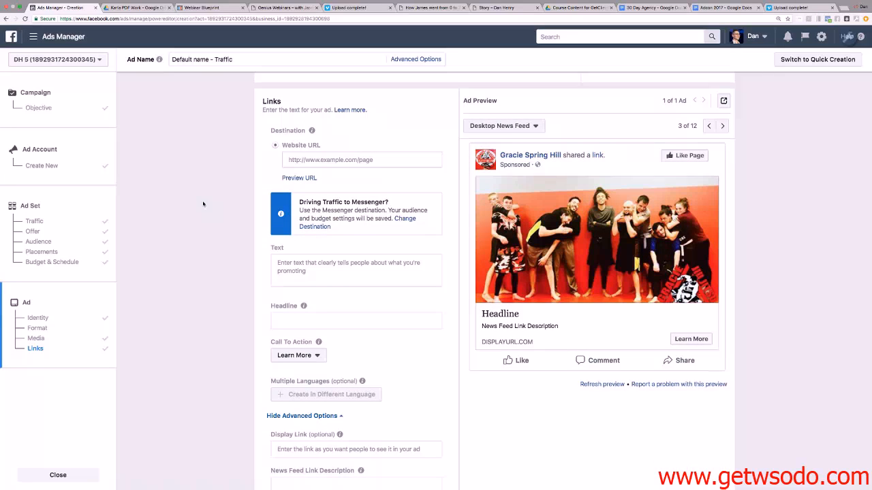
scroll(263, 190, "down", 1)
left_click(312, 147)
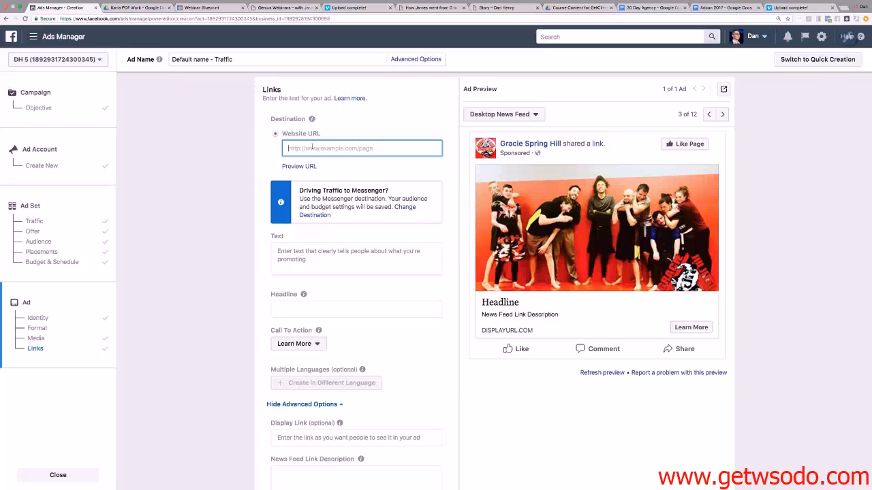
type("h")
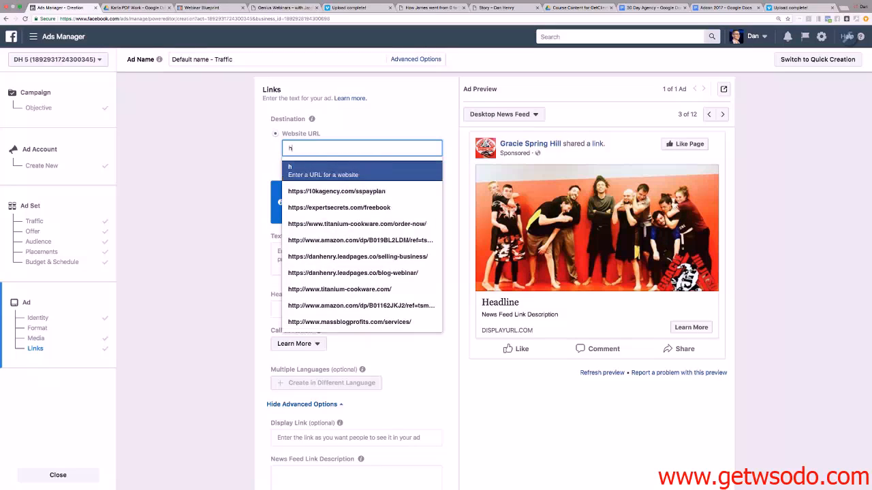
type("ttp://g")
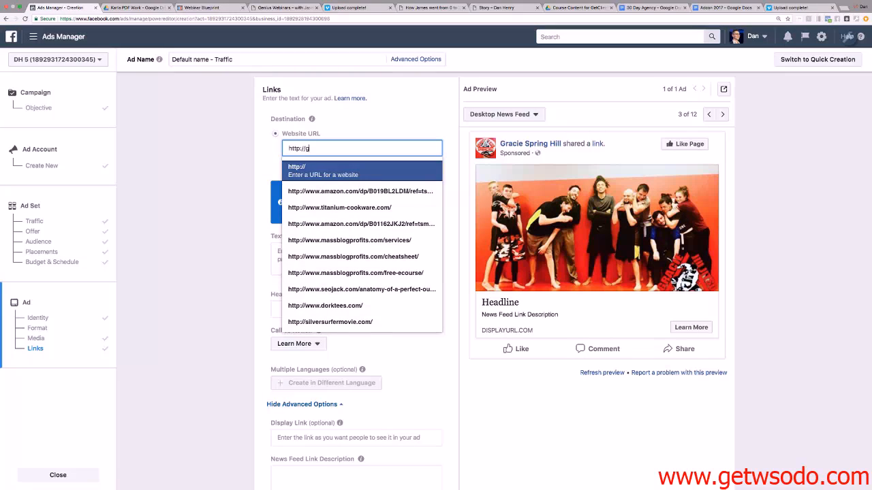
type("raciespringhi")
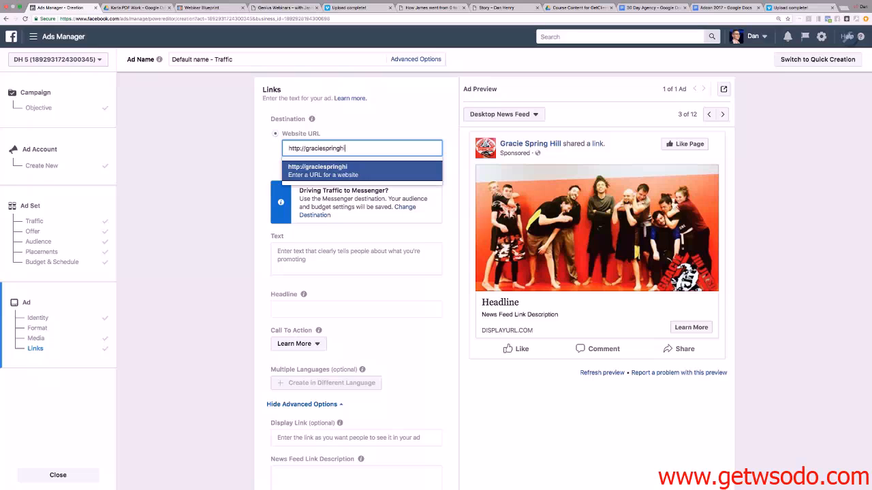
type("ll.com")
left_click(327, 170)
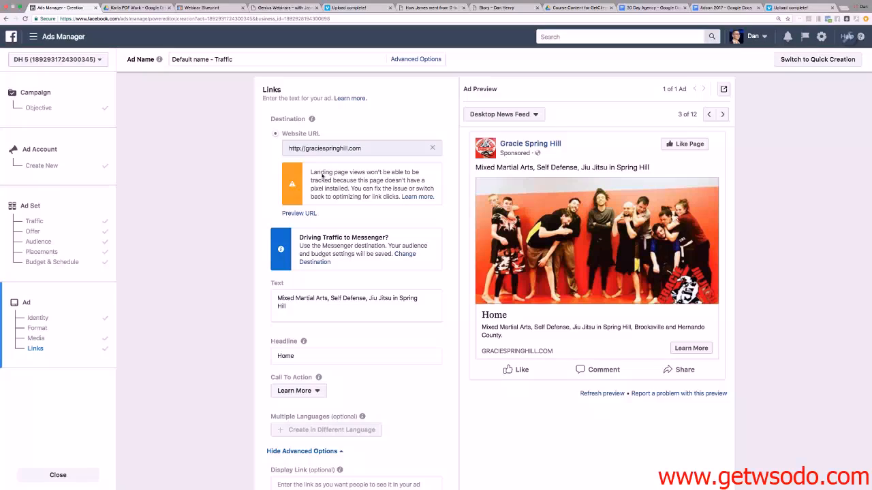
Examine the landing page tracking notice under the website URL, the Messenger destination note and the remaining link options
left_click_drag(312, 172, 433, 197)
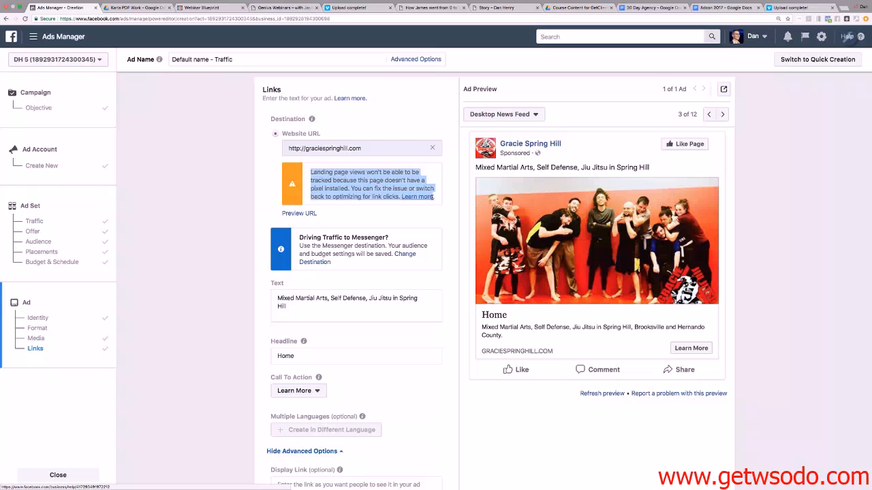
left_click(338, 181)
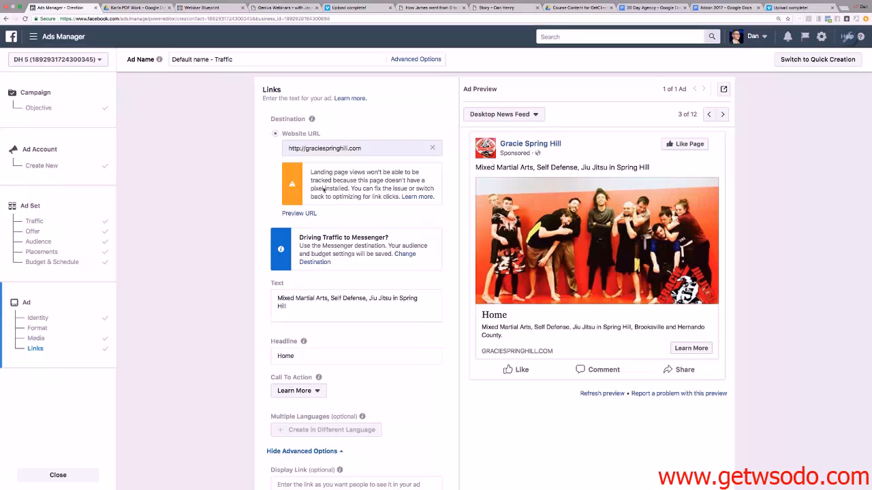
scroll(284, 184, "down", 2)
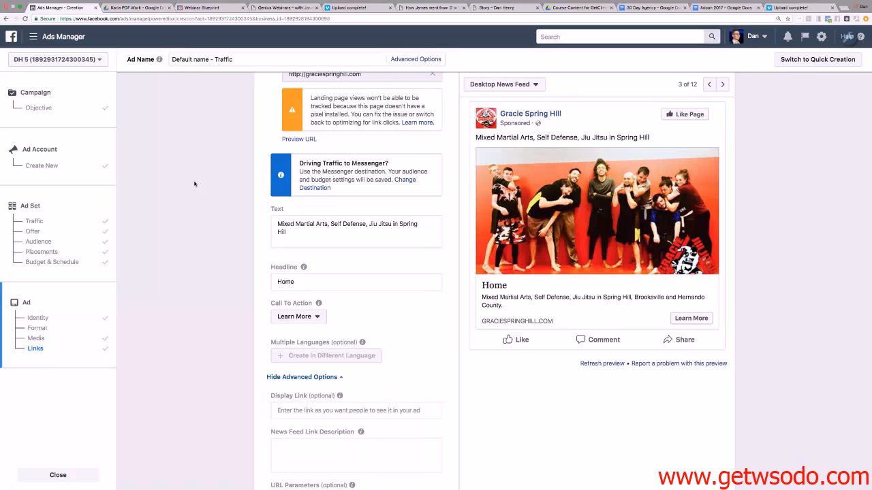
scroll(195, 183, "down", 2)
scroll(198, 184, "up", 2)
scroll(295, 191, "down", 1)
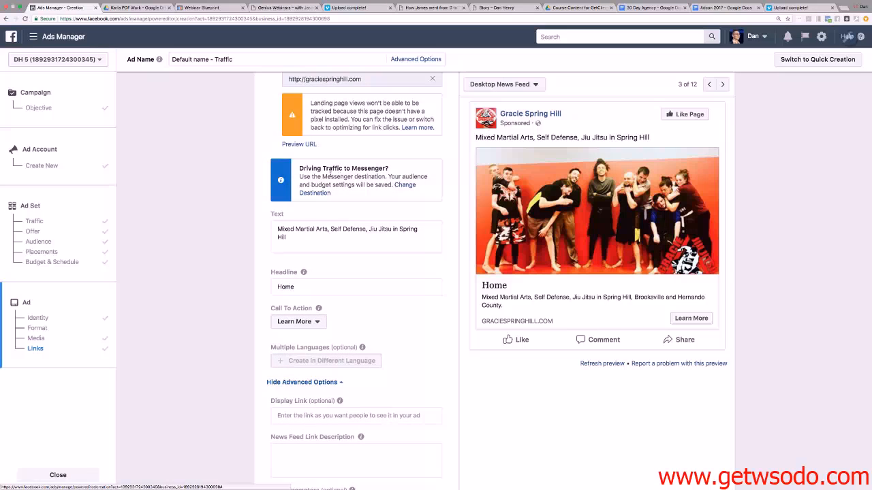
scroll(333, 132, "up", 1)
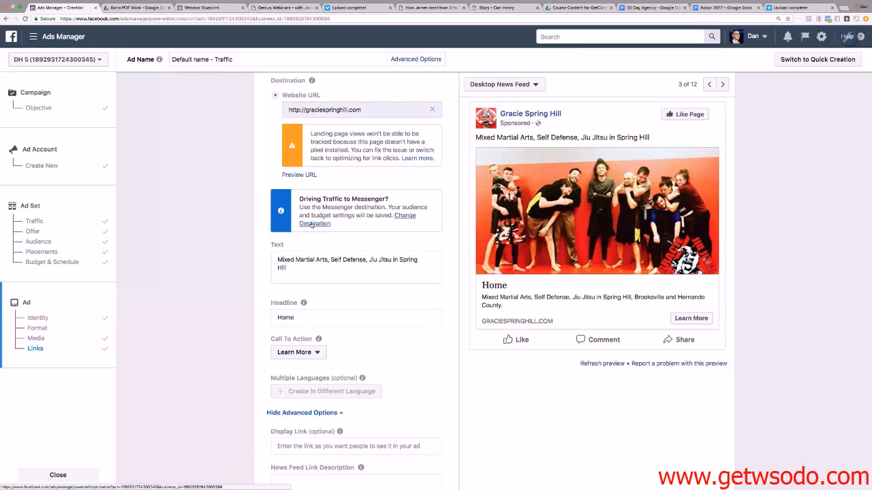
scroll(311, 225, "up", 2)
scroll(310, 226, "down", 2)
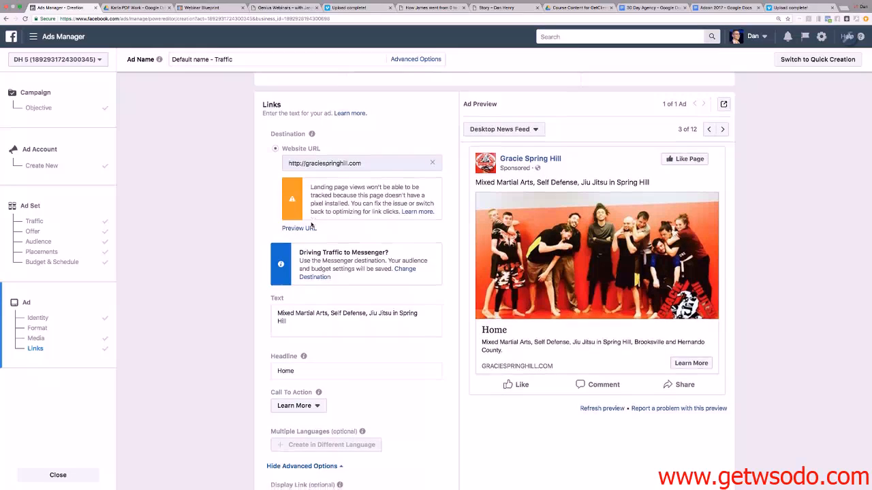
Replace the ad text with "Get a free week of BJJ at Gracie Spring Hill! Click the link to download your free week voucher!"
scroll(310, 223, "down", 1)
left_click_drag(270, 202, 294, 222)
left_click(294, 222)
triple_click(278, 218)
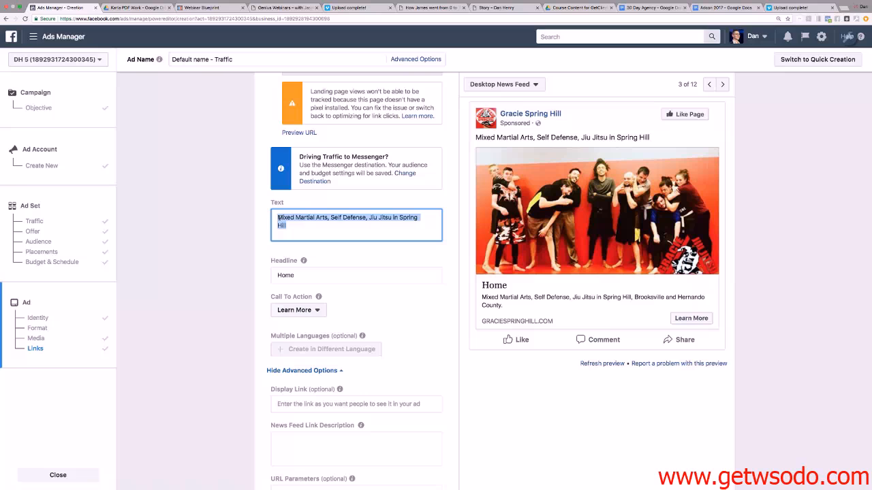
type("Get")
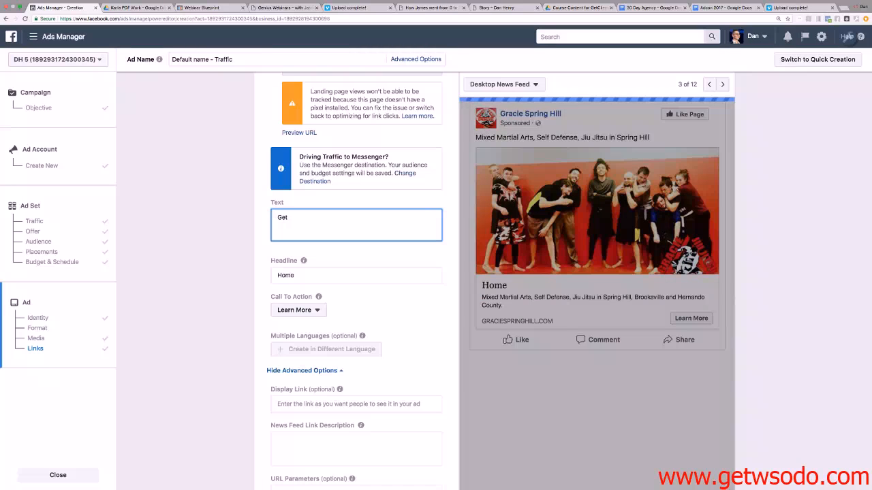
type(" a fr")
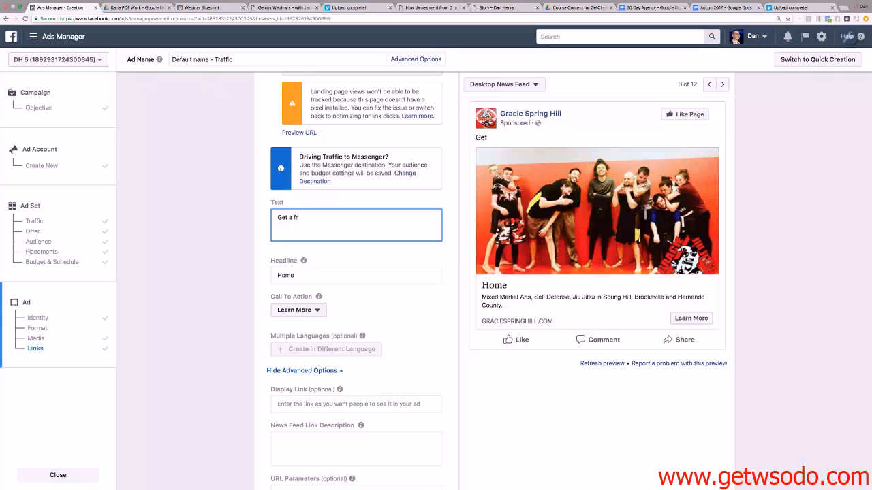
type("ee week of BJJ ")
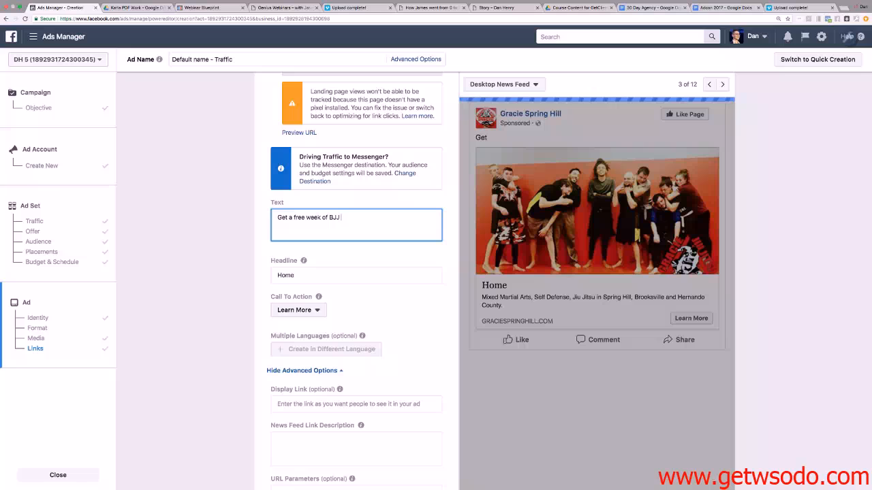
type("at Gracie Spring Hill!")
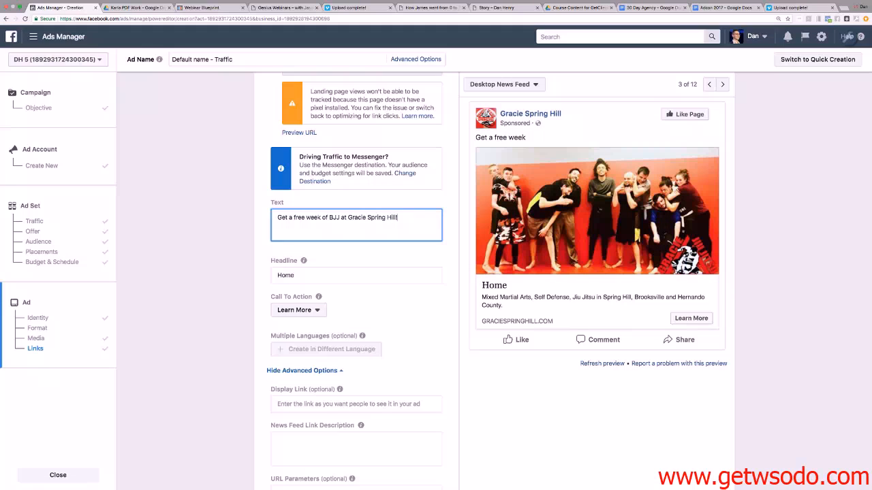
type(" Click the link to download your free")
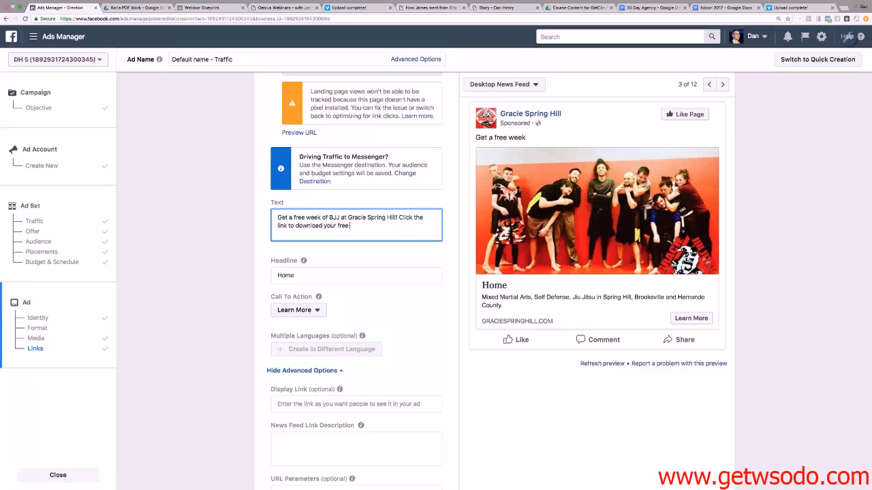
type(" week")
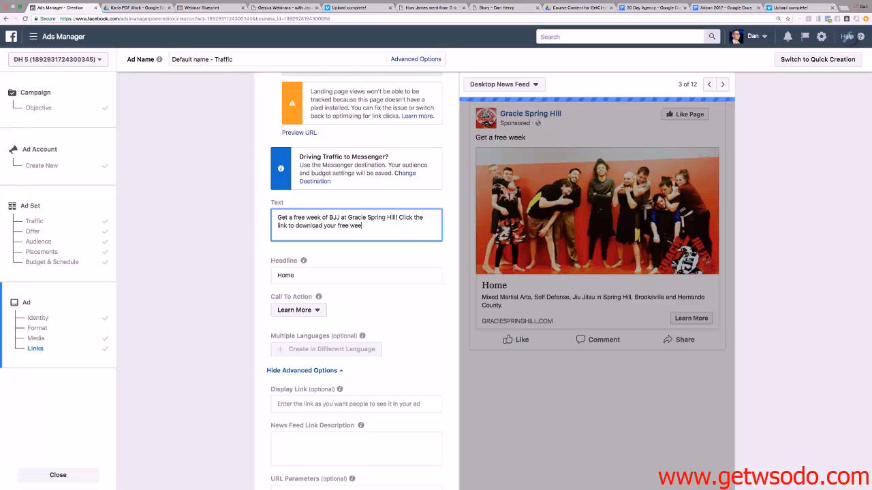
type(" voucher!")
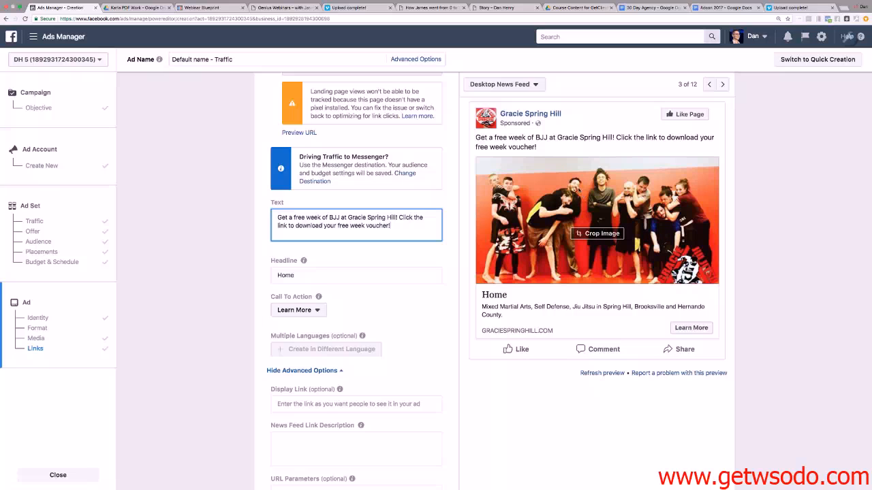
Change the ad headline to "Click Here to Download Your Free Week Voucher!"
left_click(318, 279)
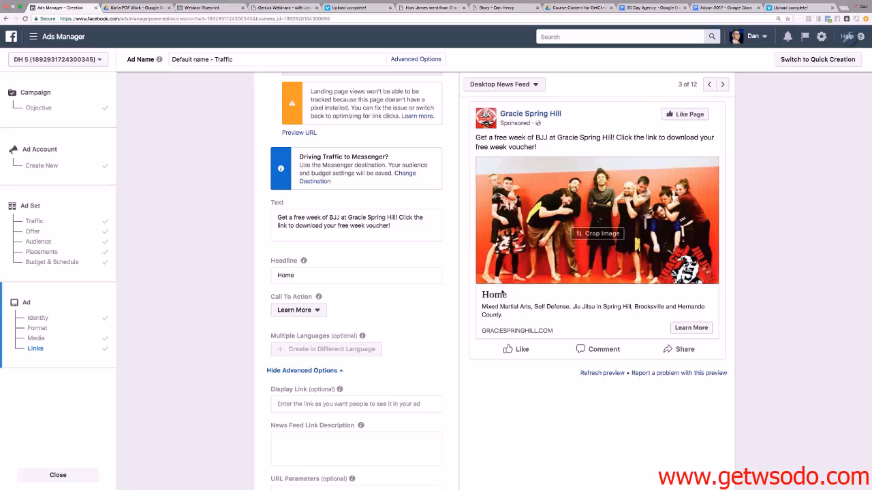
left_click_drag(278, 275, 303, 274)
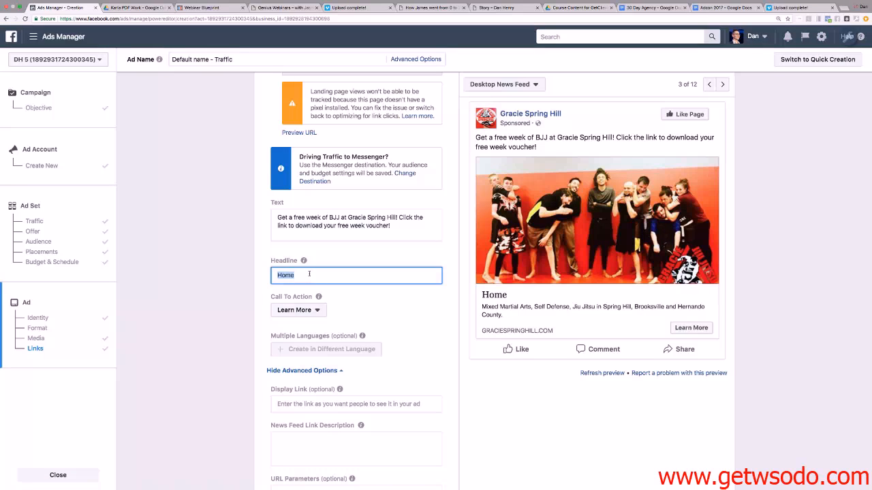
type("Download Your Free Week Voucher!")
left_click(278, 275)
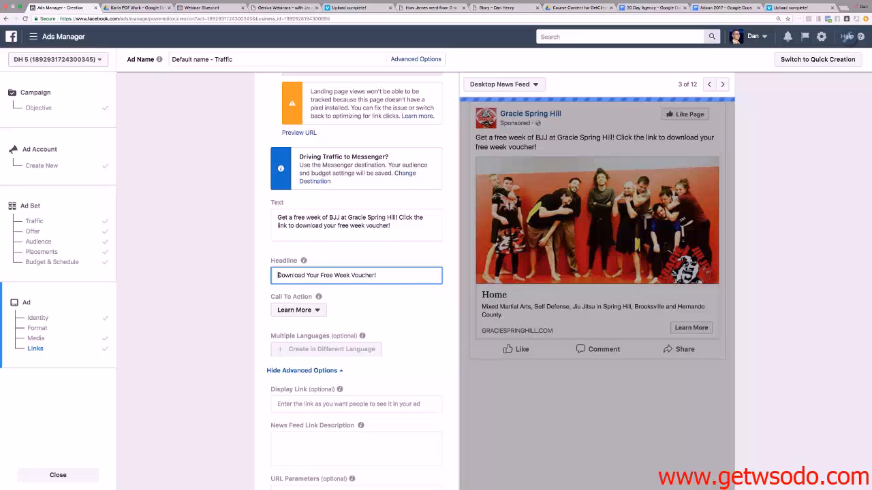
type("Click Here to")
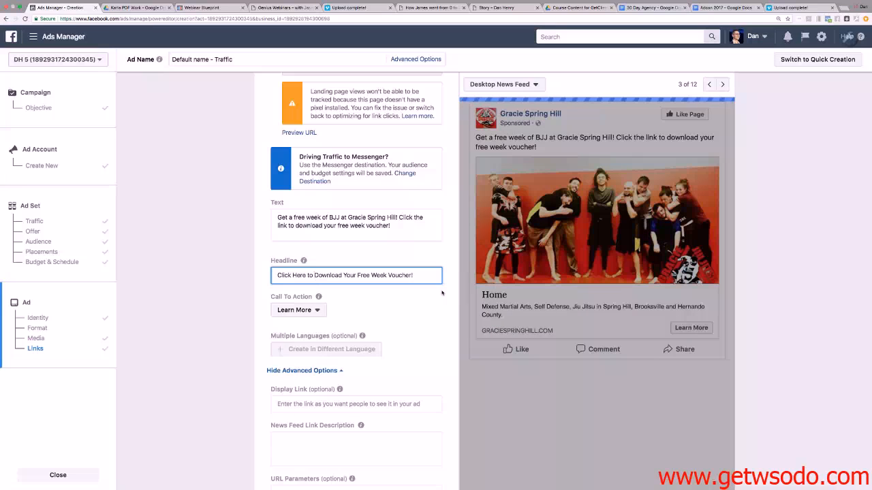
Review the call-to-action choices for the ad and keep Learn More selected
left_click(296, 310)
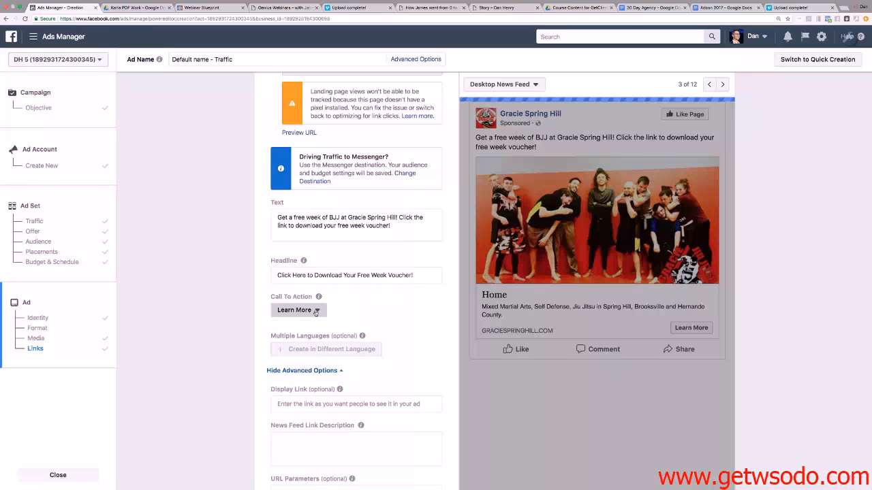
scroll(306, 342, "down", 3)
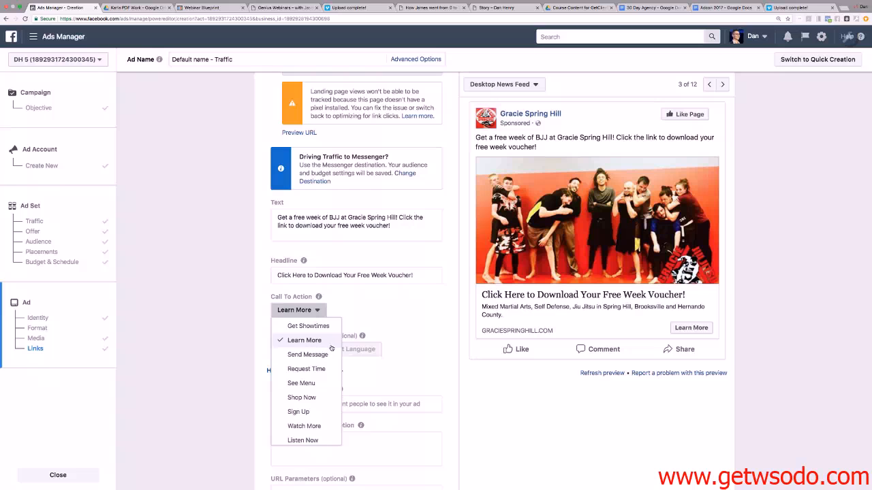
scroll(331, 348, "up", 3)
scroll(332, 348, "up", 1)
scroll(328, 361, "down", 5)
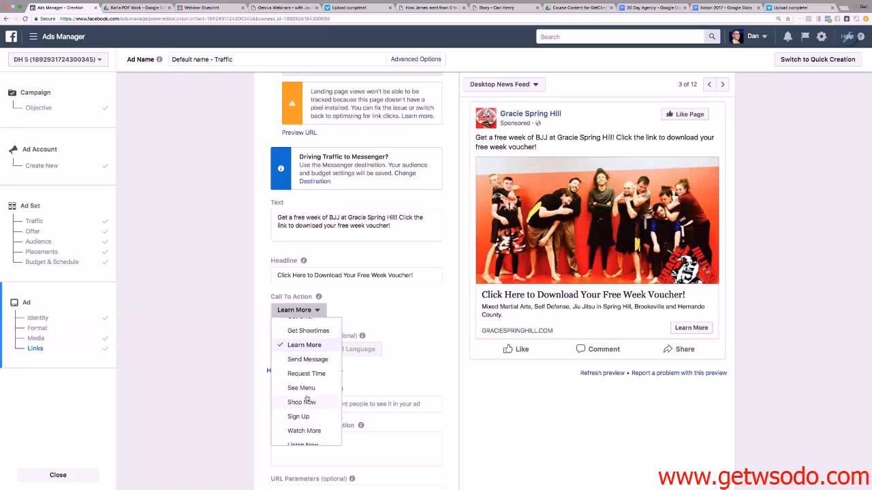
left_click(305, 340)
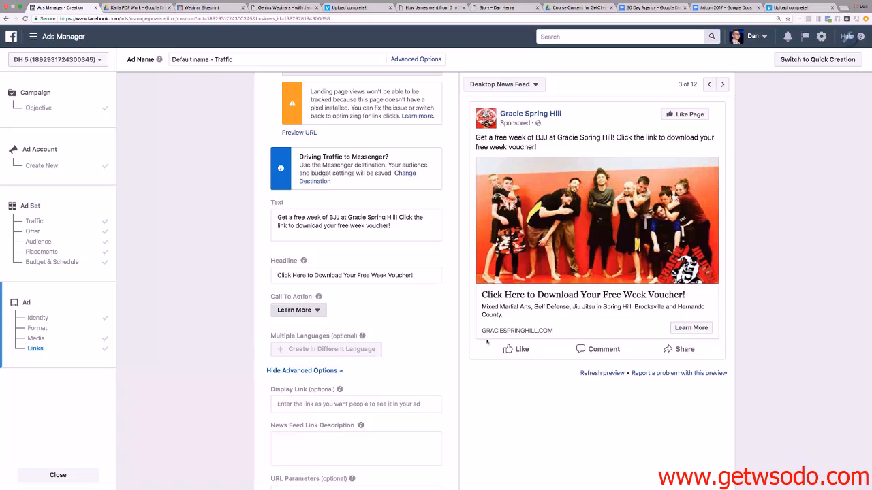
Compare the optional Display Link setting with the web address shown in the ad preview
scroll(399, 330, "down", 3)
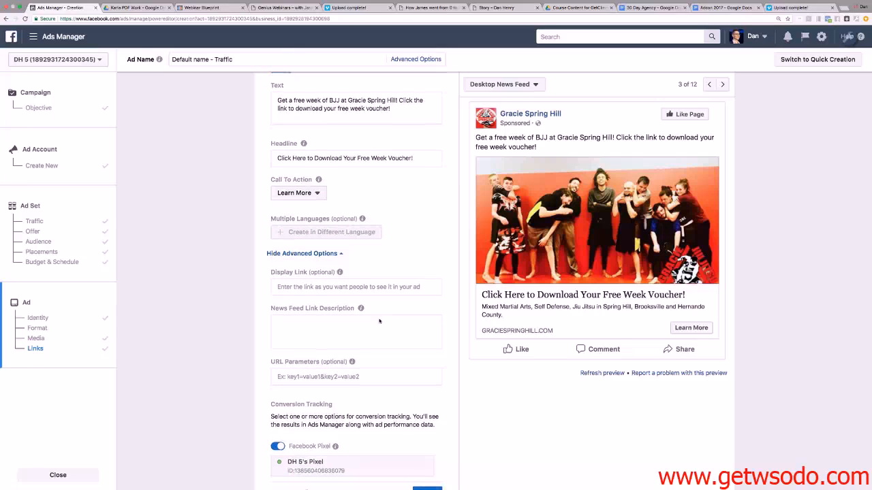
scroll(380, 320, "down", 1)
left_click(314, 249)
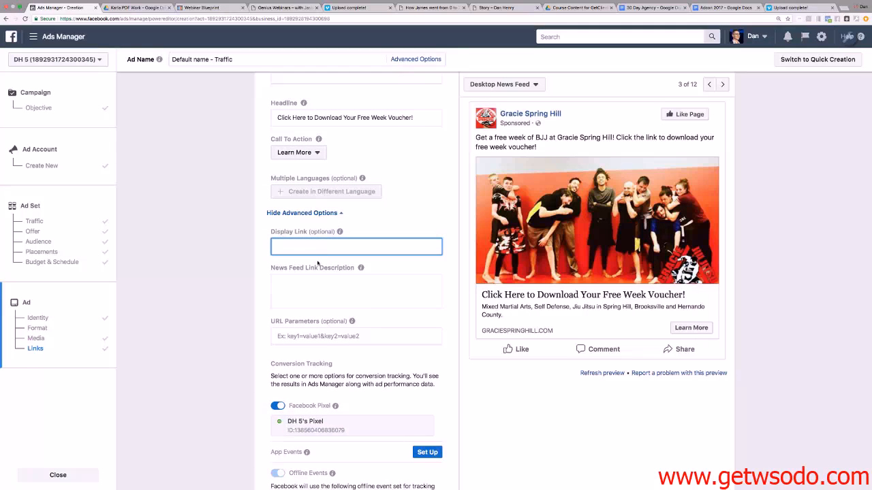
scroll(318, 263, "up", 3)
scroll(318, 262, "down", 3)
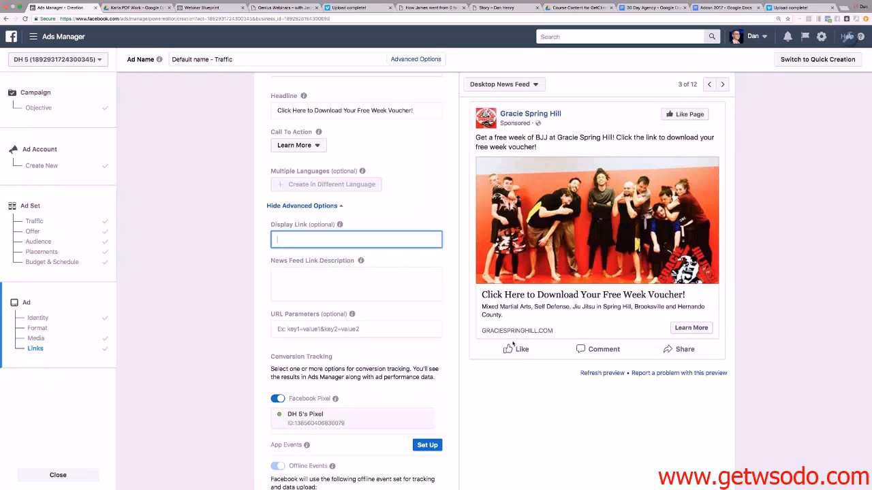
scroll(434, 291, "up", 10)
scroll(379, 248, "down", 2)
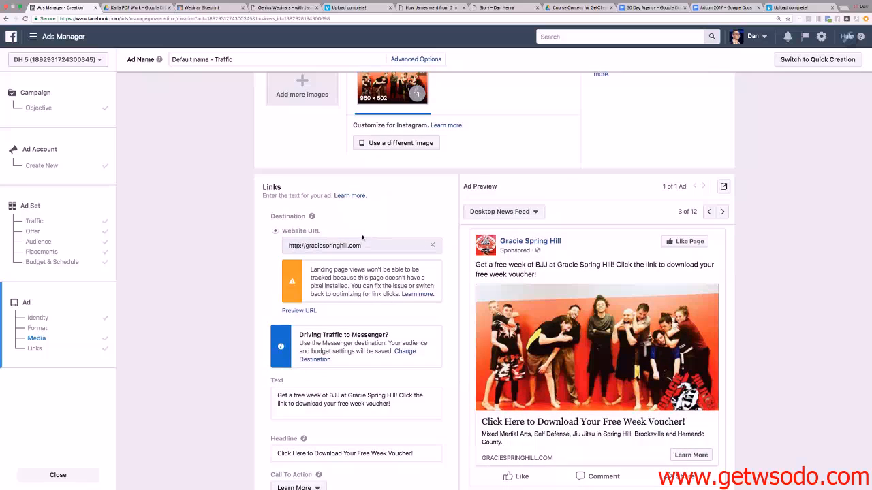
left_click(373, 246)
triple_click(373, 246)
left_click(366, 246)
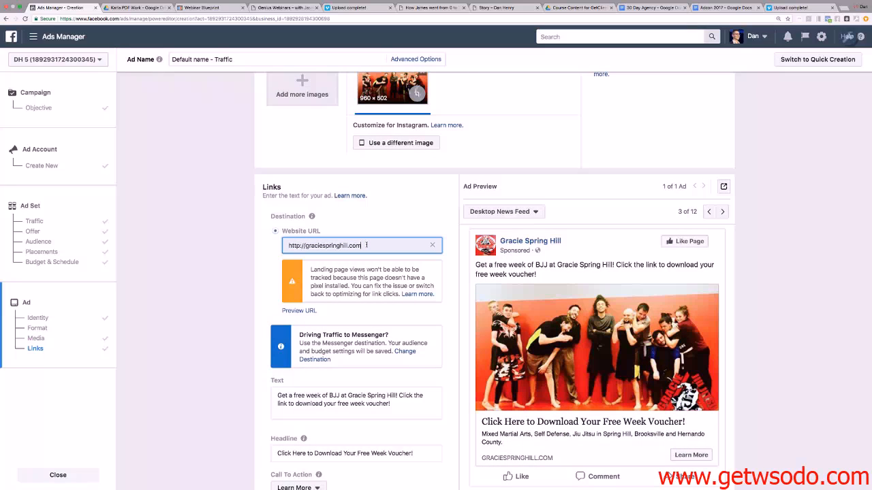
key("ctrl+a")
key("BackSpace")
type("f")
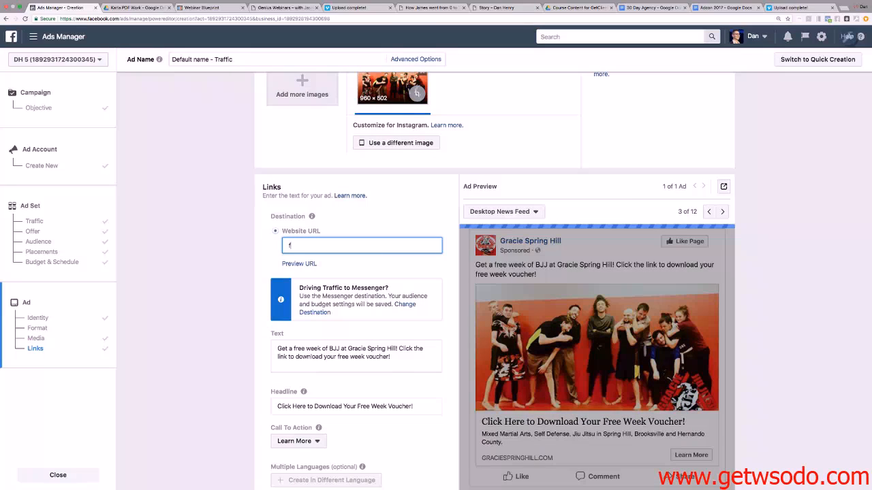
key("BackSpace")
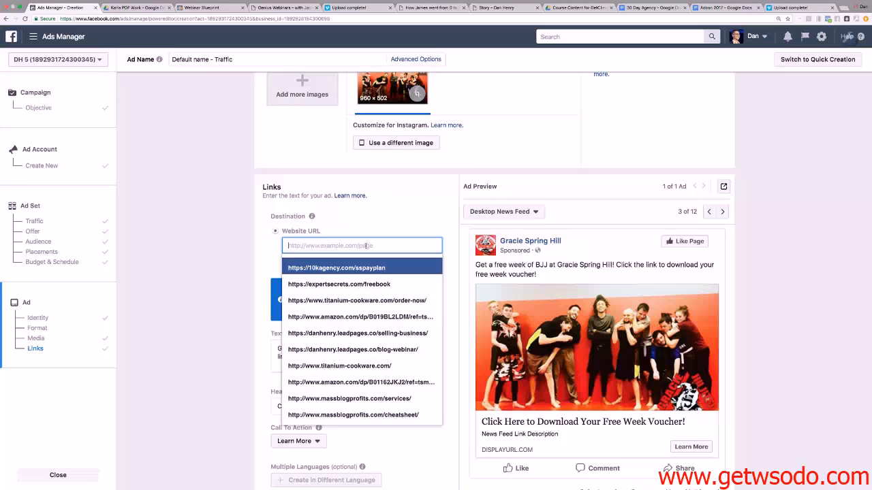
type("http")
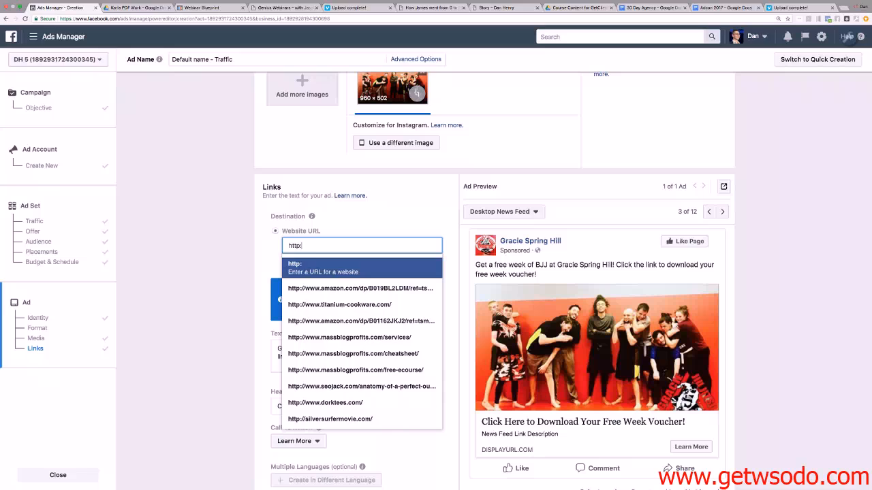
type("://graciespri")
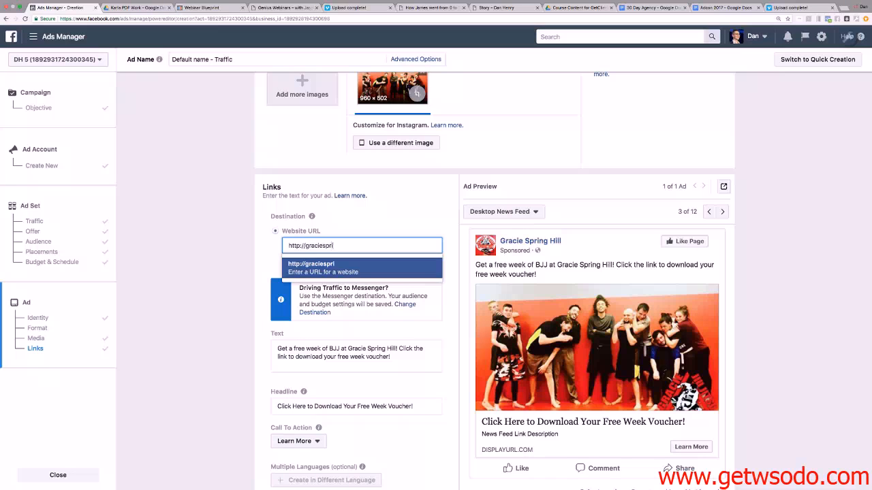
type("nghill.com/freething")
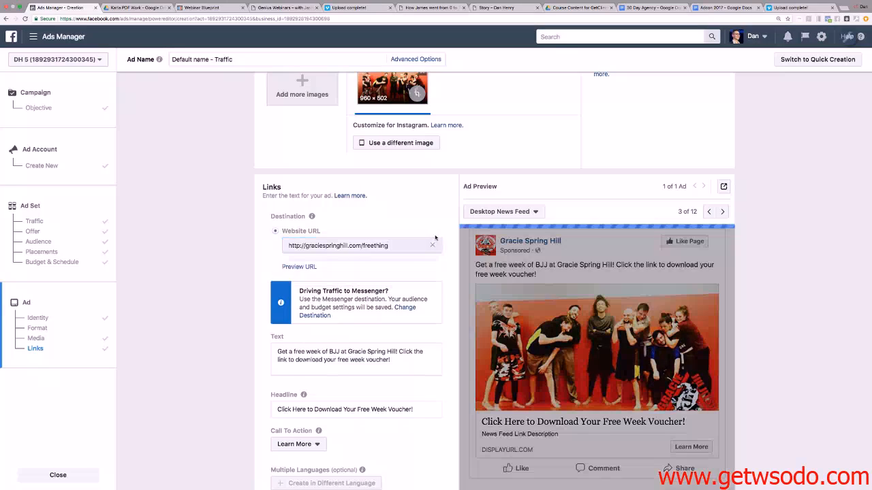
left_click(348, 271)
Set the ad's display link to Cnn.com and check the ad preview
scroll(394, 253, "down", 5)
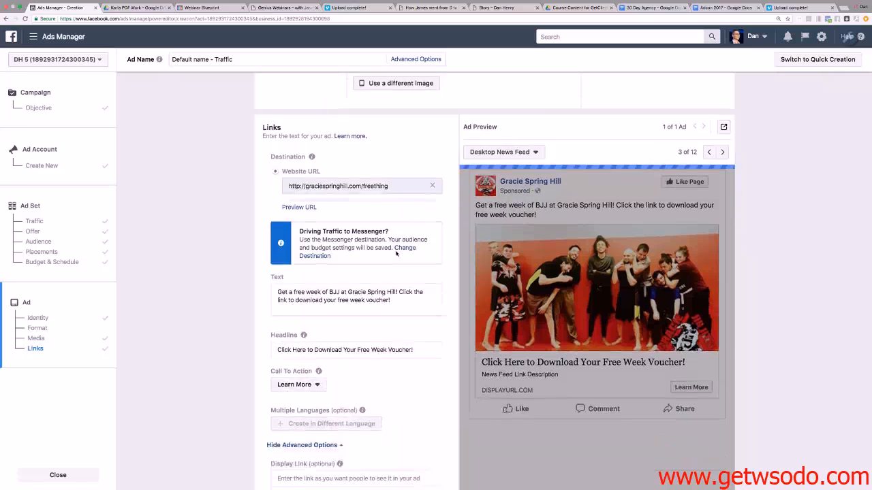
scroll(396, 253, "down", 1)
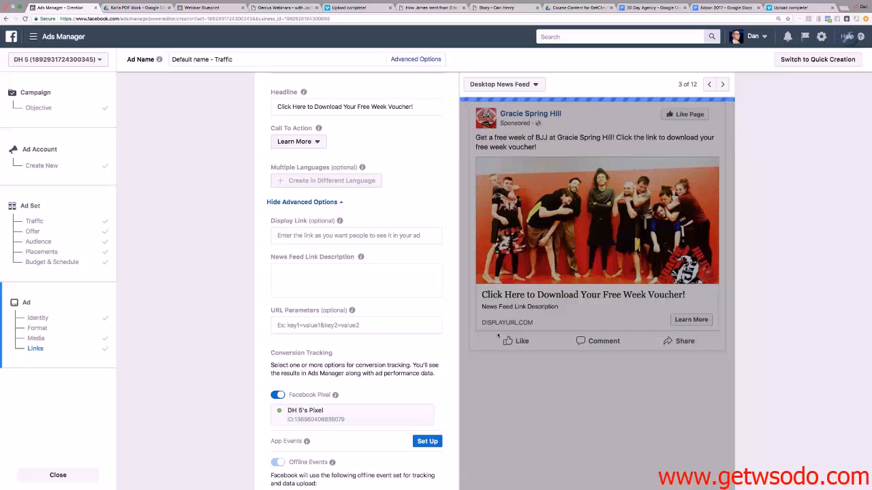
left_click(335, 236)
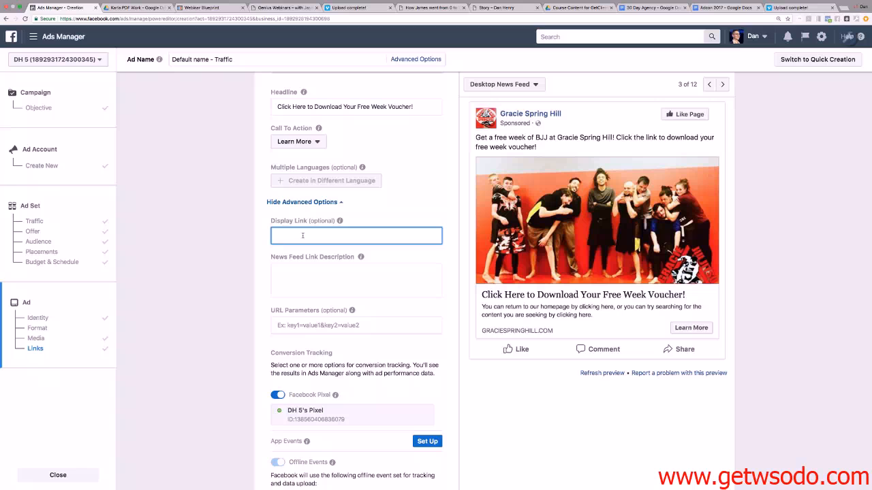
type("Cnn.com")
left_click(325, 277)
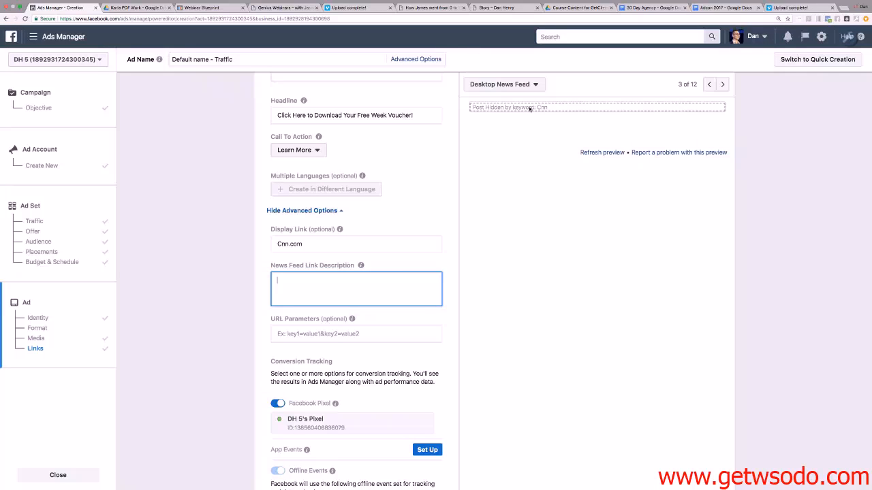
left_click(533, 109)
Try domain.com as the display link in place of Cnn.com, and clear the display link again
left_click_drag(305, 245, 268, 246)
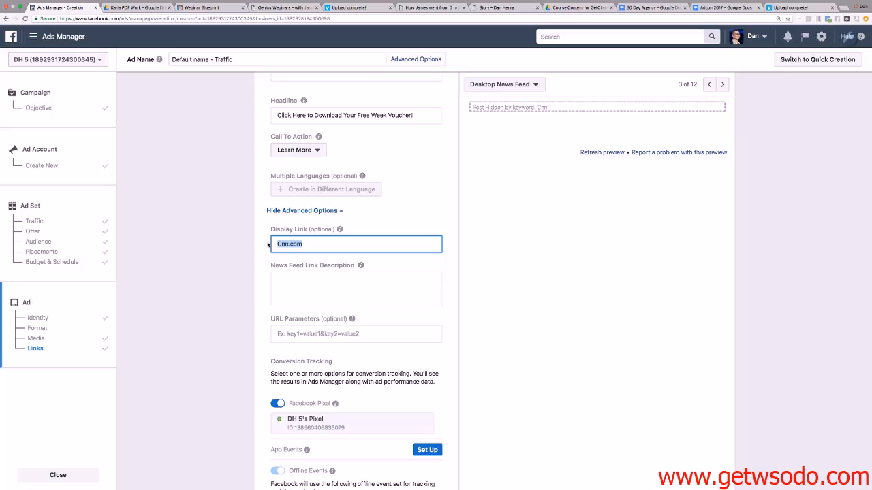
type("domain.com")
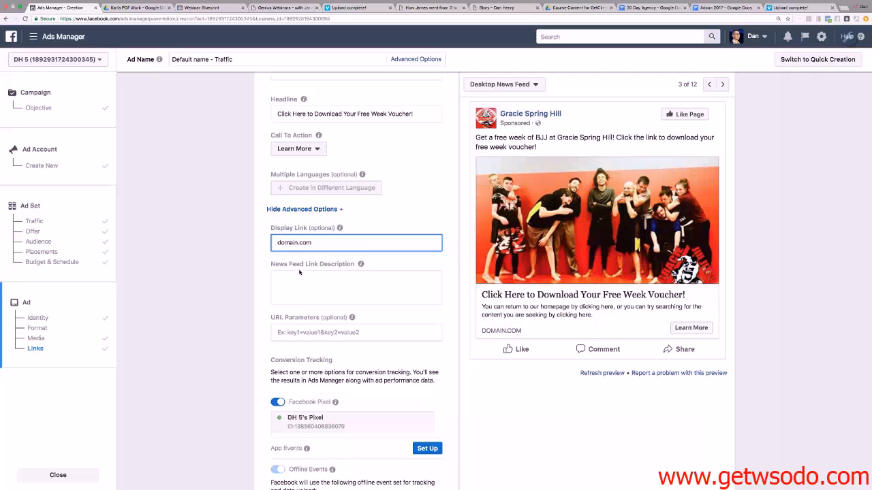
scroll(299, 272, "up", 1)
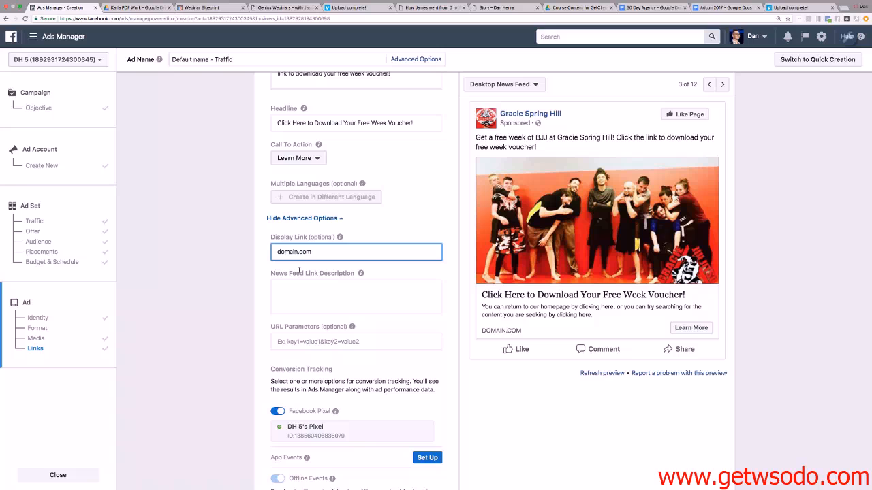
double_click(309, 252)
key("BackSpace")
Set the News Feed link description to "Don't delay, get your voucher while they last!"
left_click(362, 295)
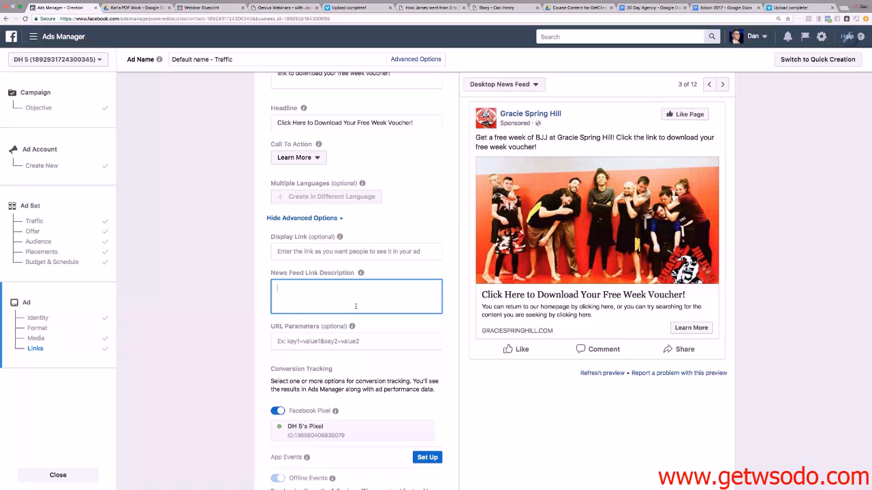
type("Don")
type("'t delay")
type(", get your voucher")
type(" why")
type("ile they last!")
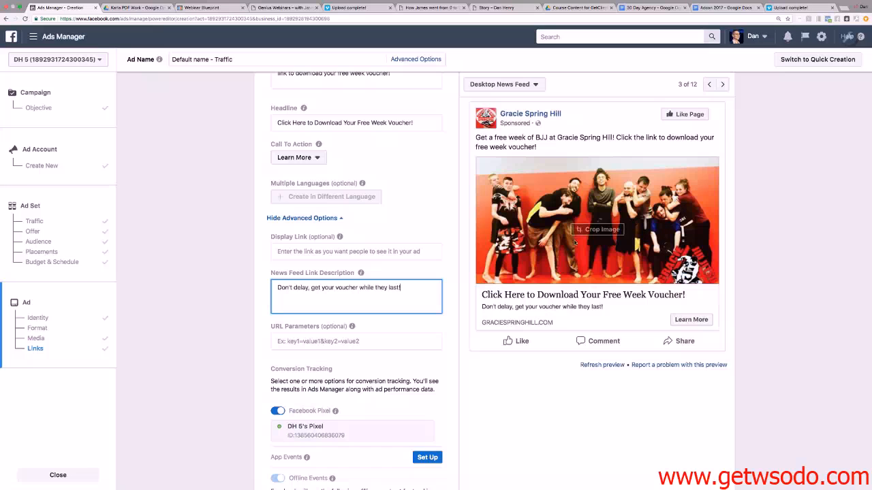
Review the ad's URL parameters, conversion tracking, destination and text settings against the Desktop News Feed preview
mouse_move(599, 252)
scroll(300, 277, "down", 2)
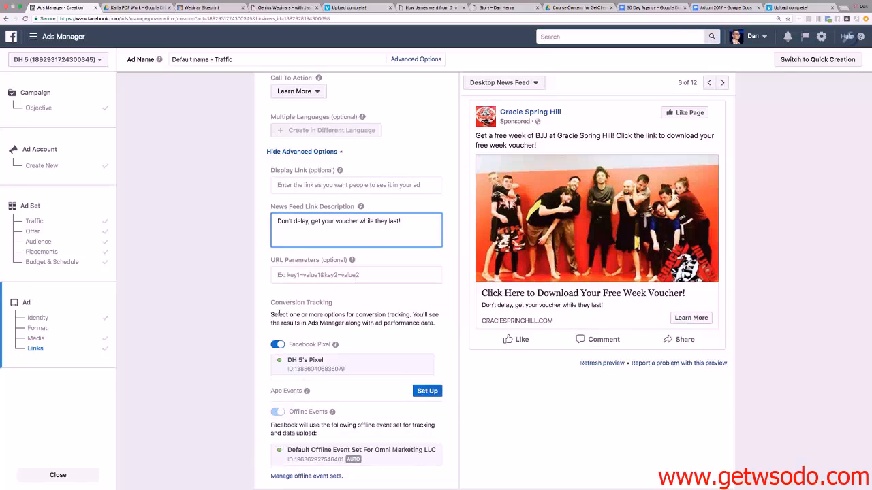
left_click(300, 275)
scroll(313, 329, "down", 3)
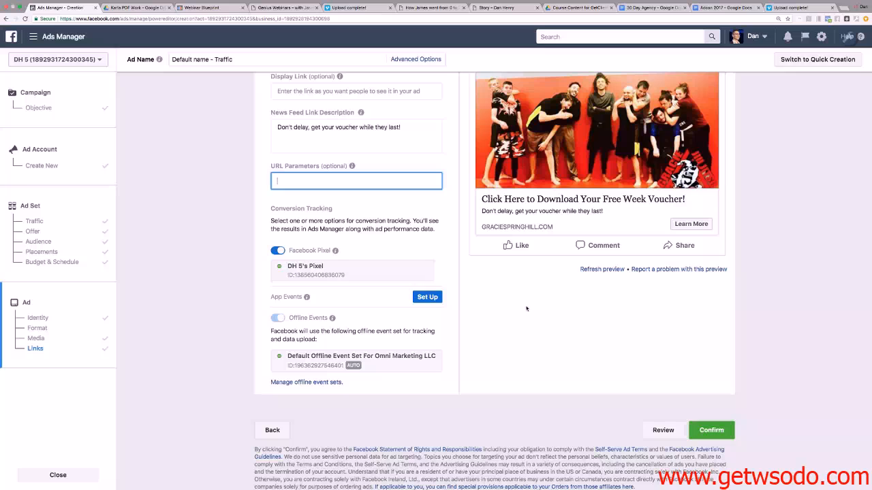
scroll(511, 300, "up", 5)
scroll(506, 294, "up", 3)
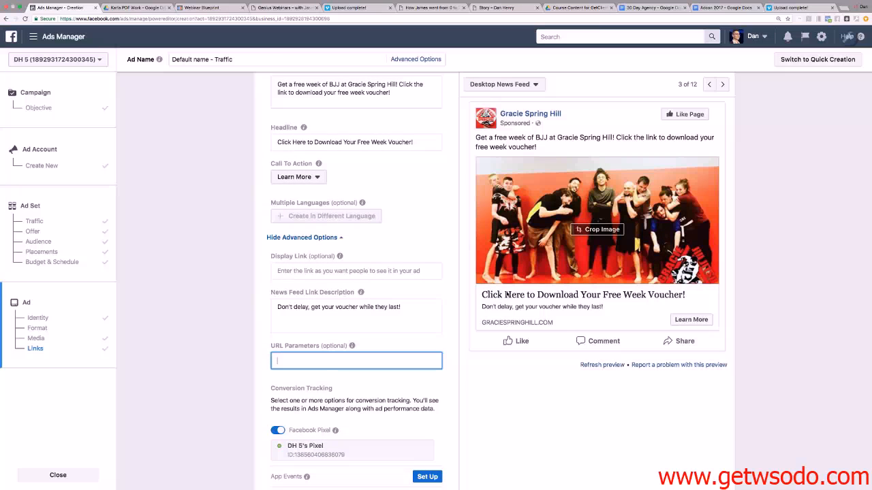
scroll(506, 294, "down", 1)
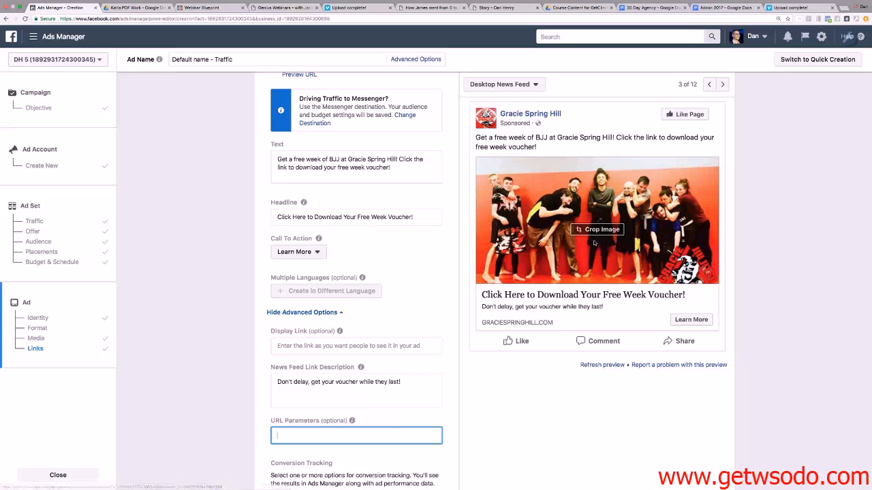
scroll(409, 239, "up", 5)
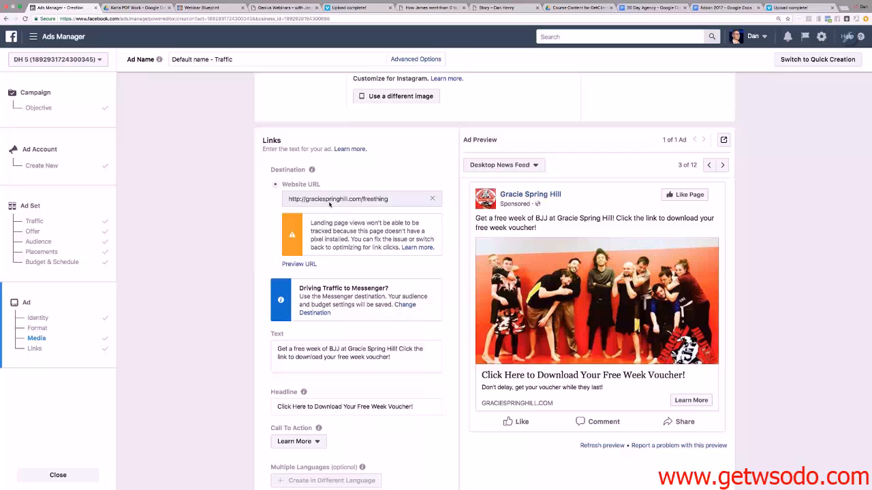
scroll(383, 205, "down", 3)
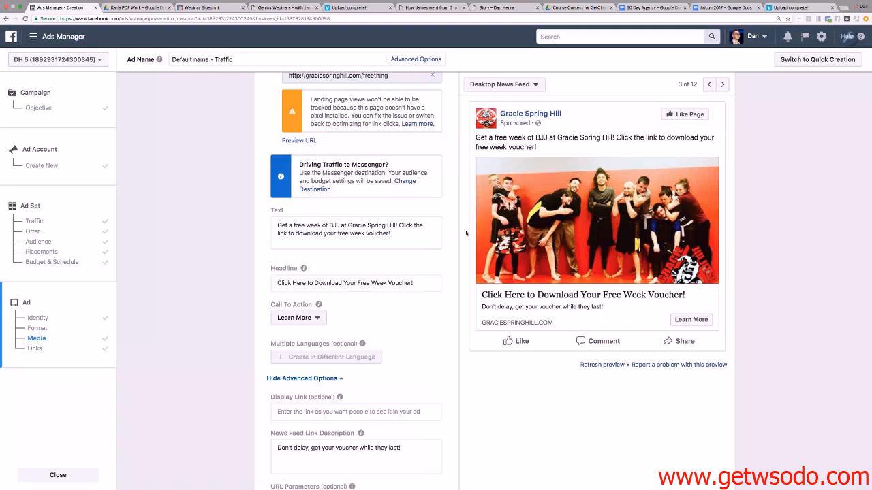
Switch the ad format to Single Video and look over the video upload options and specifications
scroll(465, 234, "up", 10)
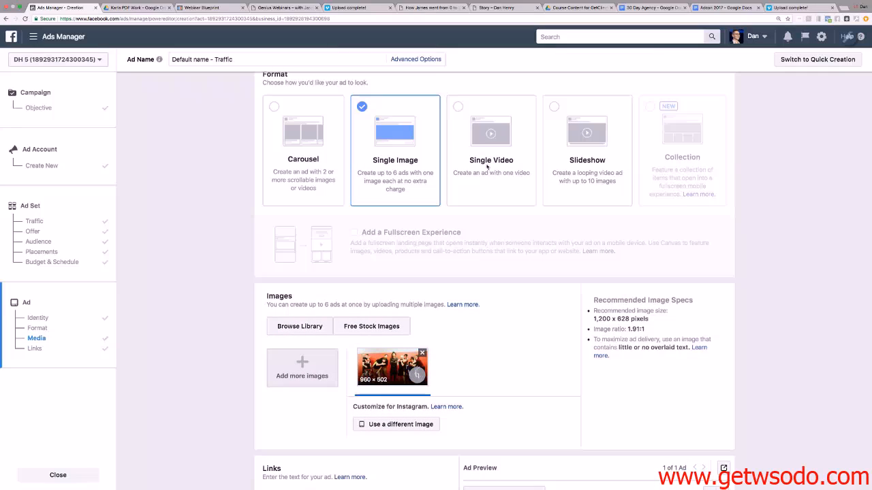
scroll(465, 116, "up", 1)
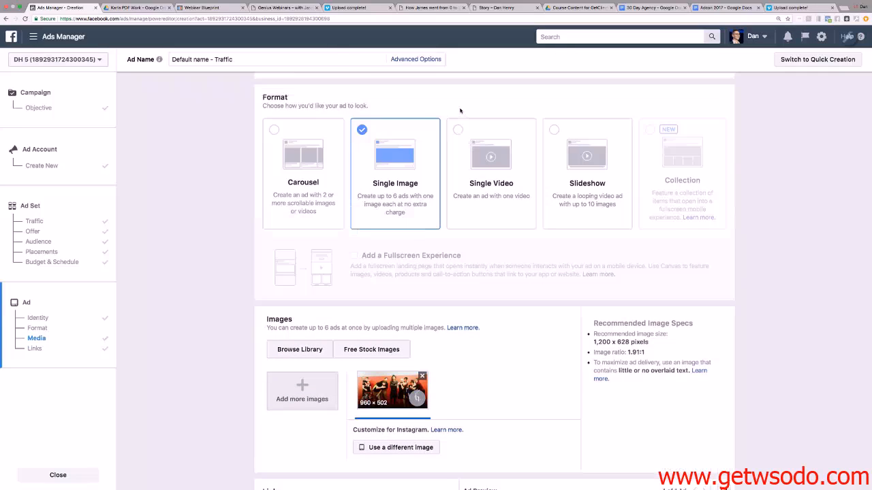
left_click(474, 141)
scroll(459, 140, "down", 3)
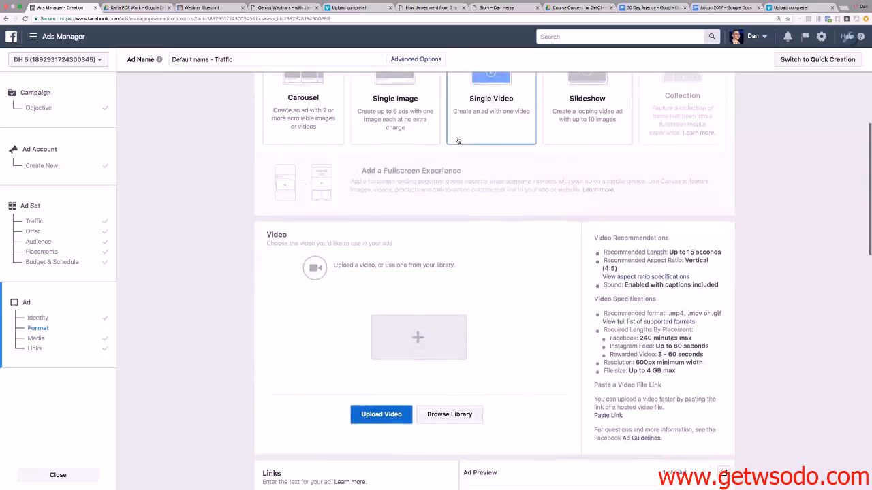
scroll(459, 140, "down", 2)
scroll(452, 195, "up", 1)
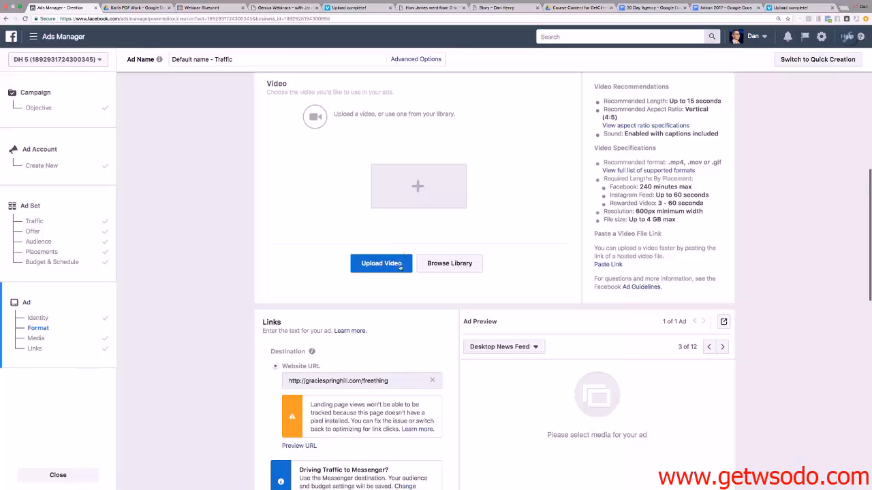
Select the page video "Classes tonight for Brazilian Jiu ..." from the library as the ad's video
left_click(446, 264)
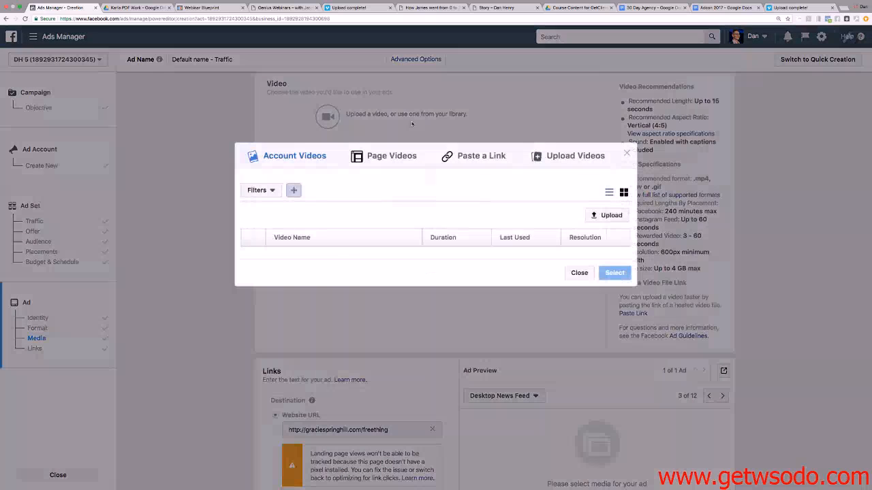
left_click(402, 158)
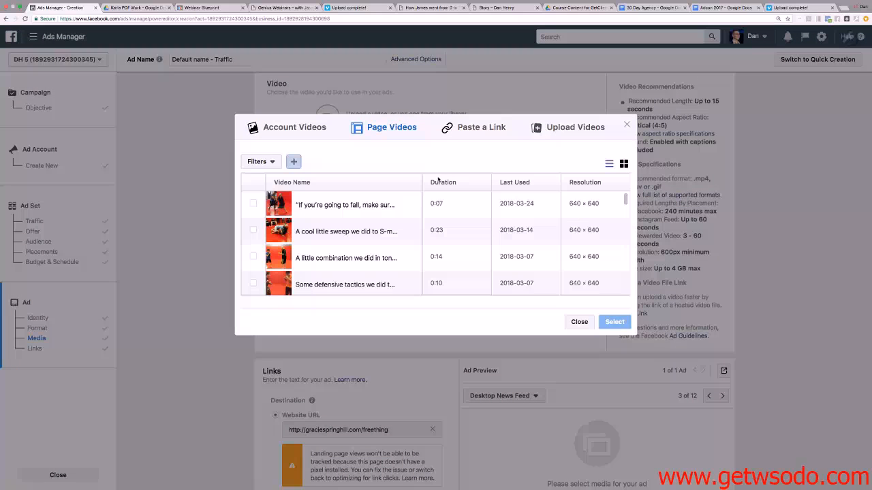
scroll(312, 216, "down", 6)
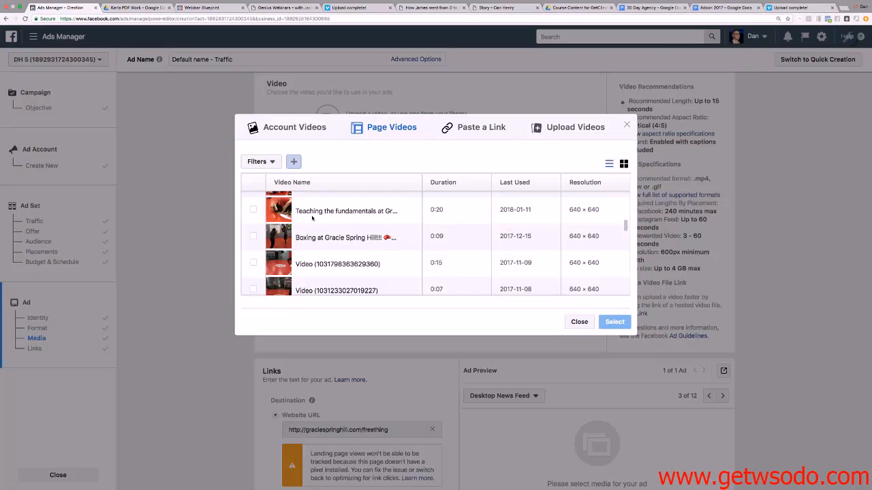
scroll(312, 218, "down", 3)
scroll(312, 218, "down", 2)
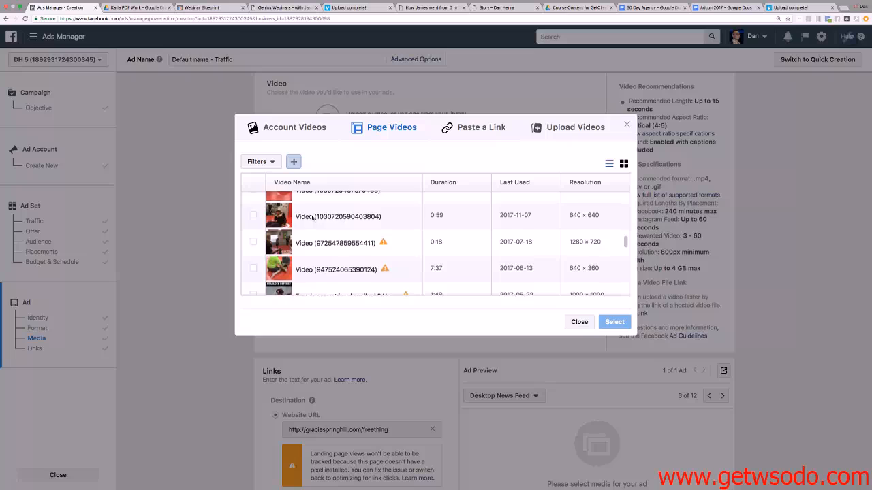
scroll(312, 218, "up", 4)
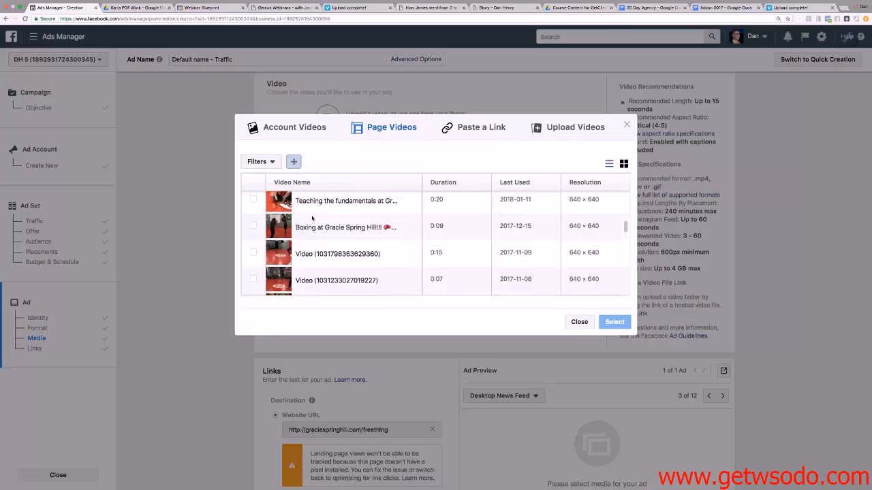
scroll(312, 218, "up", 2)
scroll(312, 218, "up", 1)
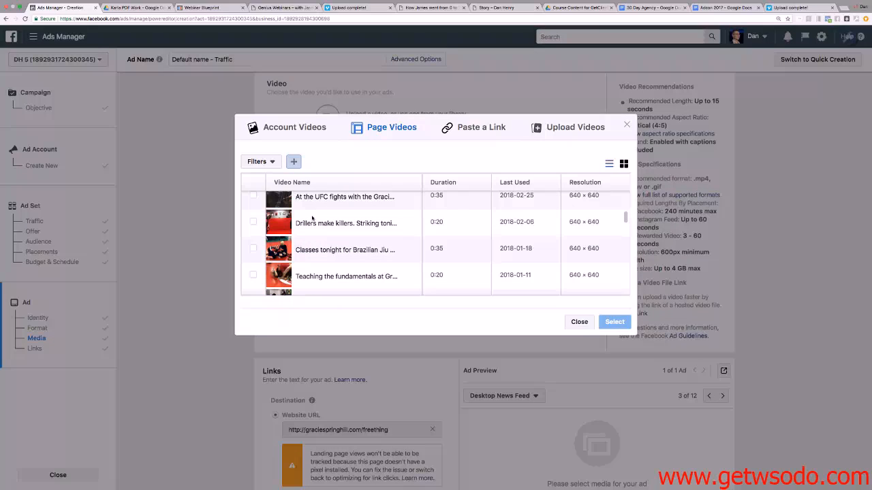
left_click(297, 243)
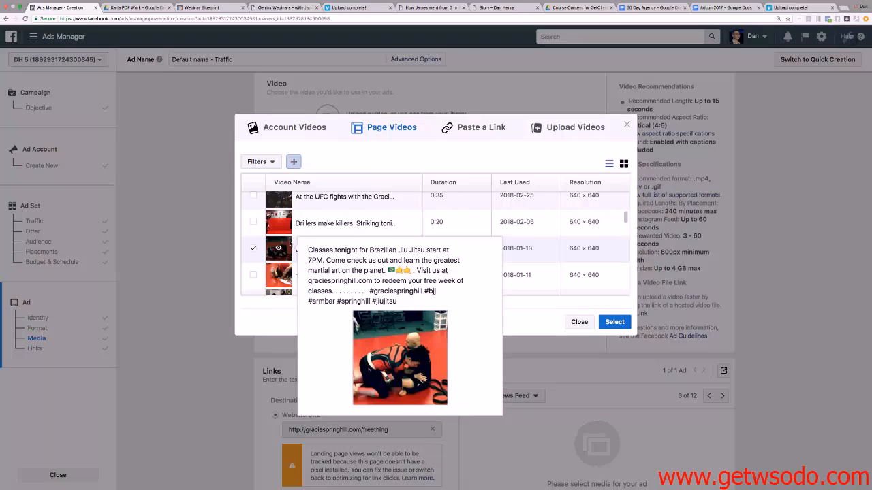
left_click(613, 322)
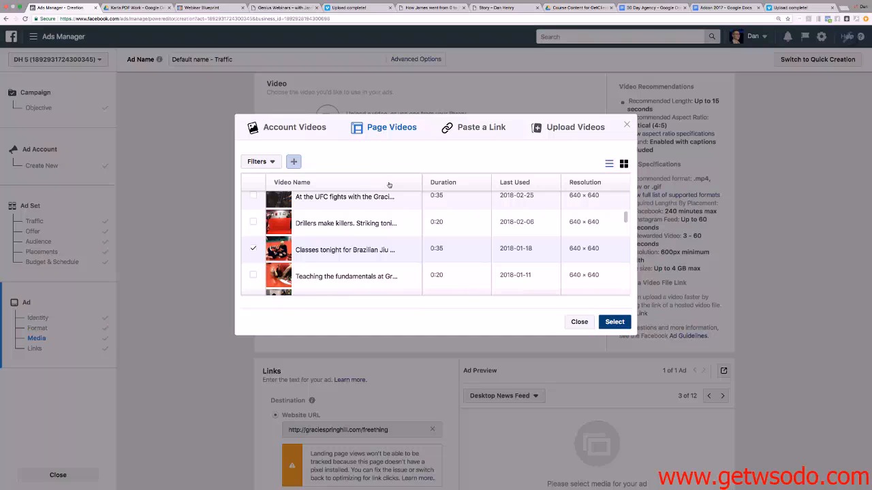
Play the video in the Desktop News Feed ad preview with the volume raised, and pause it partway through
scroll(404, 176, "down", 5)
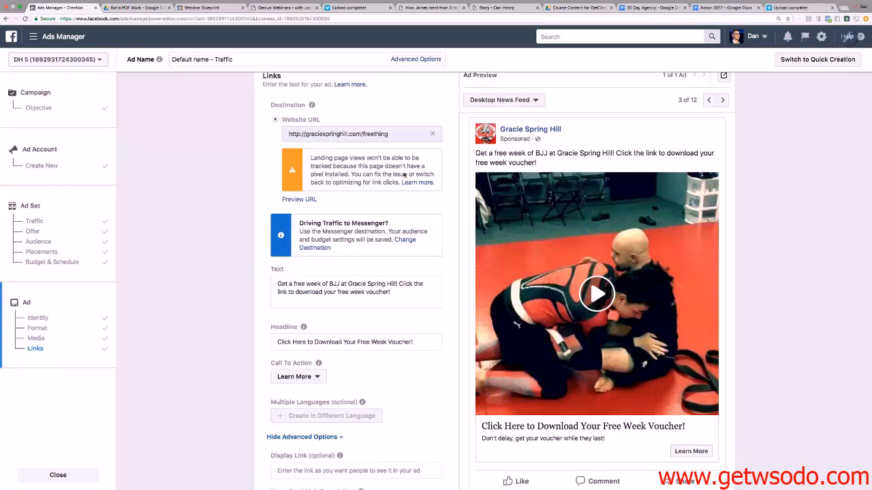
scroll(655, 260, "down", 2)
scroll(656, 259, "down", 2)
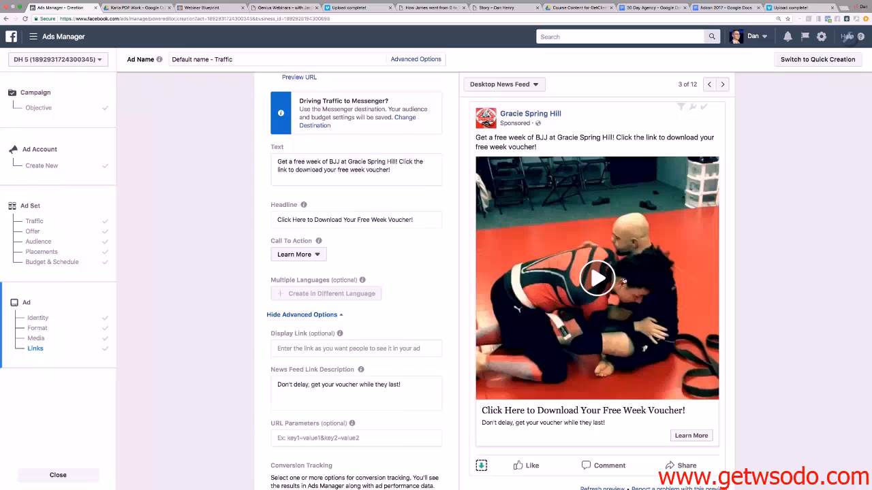
left_click(597, 279)
key("XF86AudioRaiseVolume")
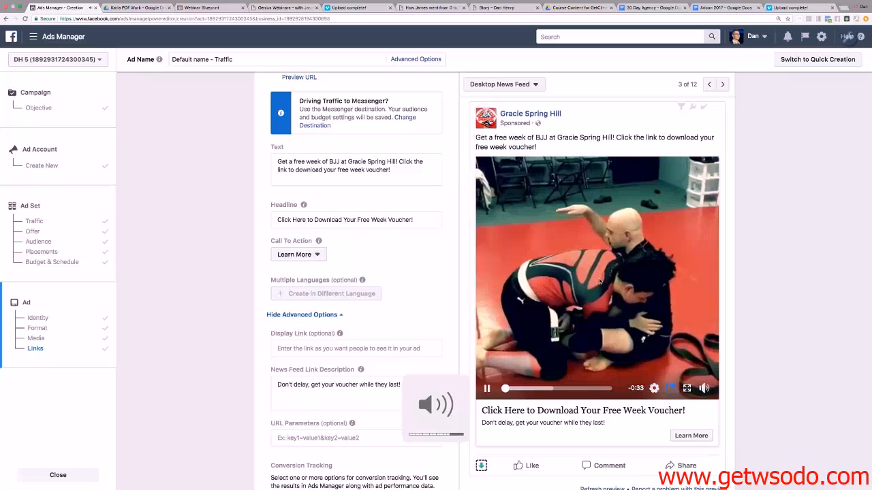
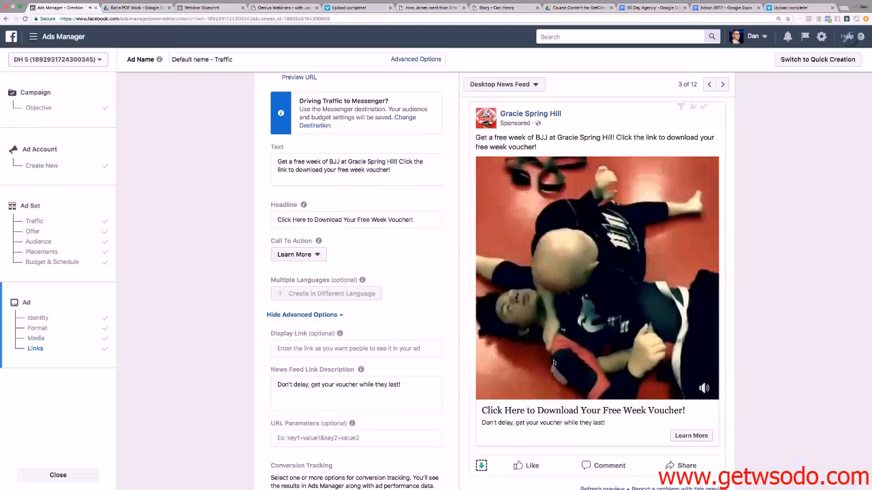
mouse_move(488, 389)
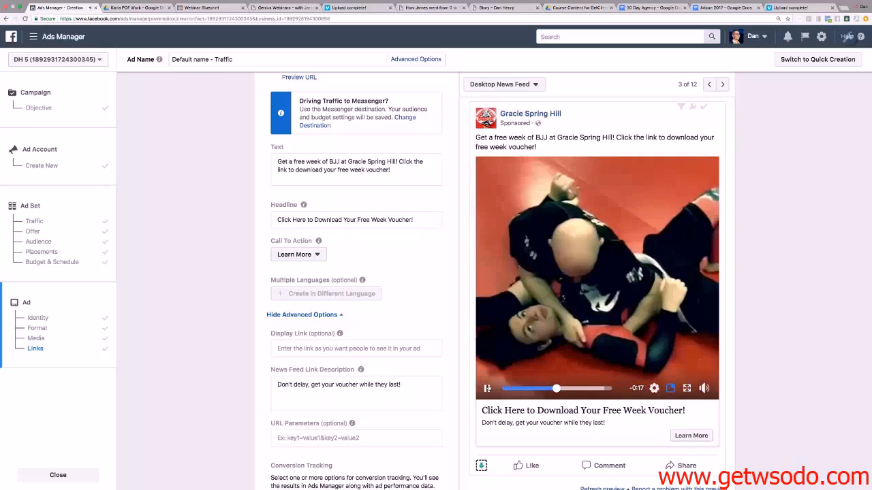
left_click(489, 388)
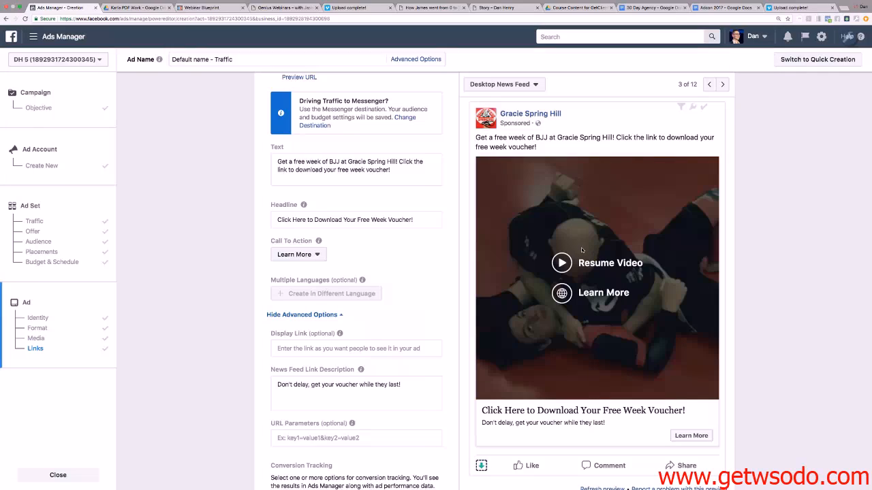
Review the ad preview, the video's preview image choices and the video caption options
scroll(582, 250, "down", 1)
scroll(581, 251, "up", 1)
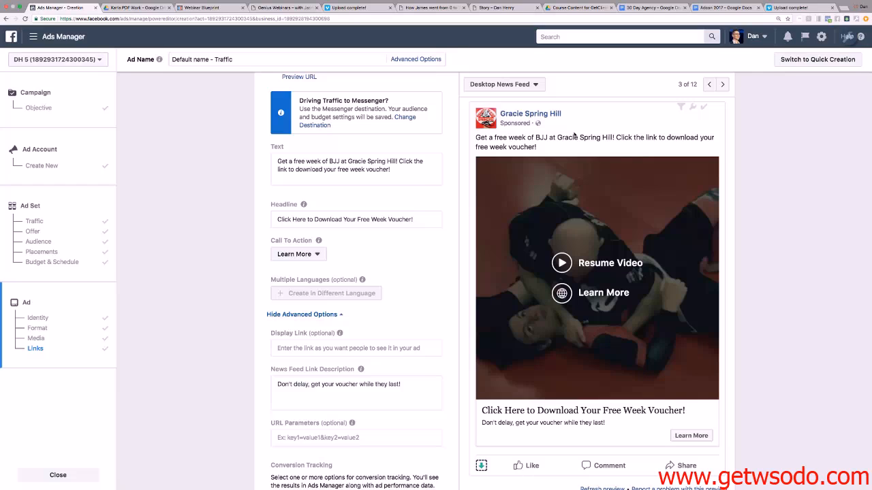
scroll(491, 170, "up", 3)
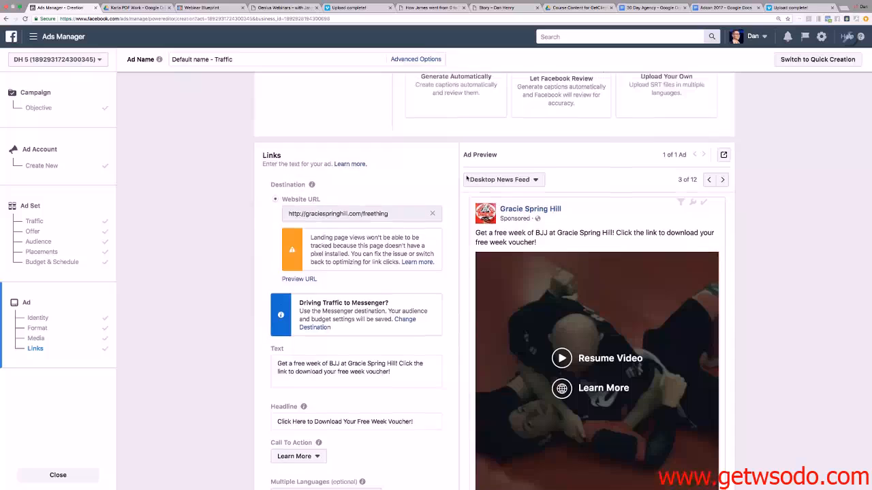
scroll(467, 178, "up", 1)
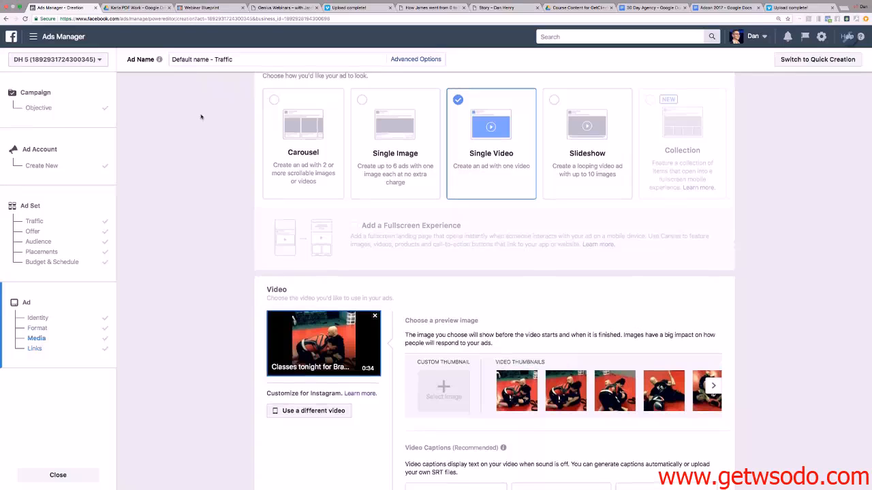
scroll(450, 170, "up", 6)
scroll(414, 282, "down", 1)
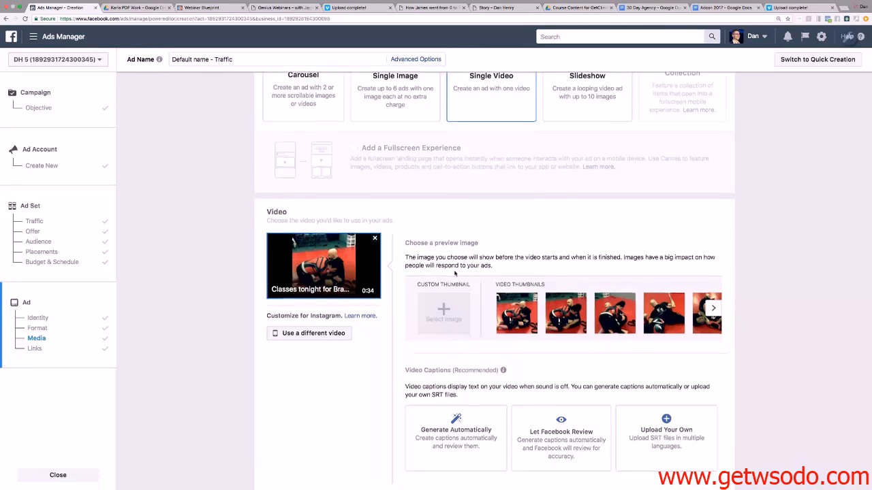
scroll(414, 283, "down", 1)
scroll(453, 272, "down", 3)
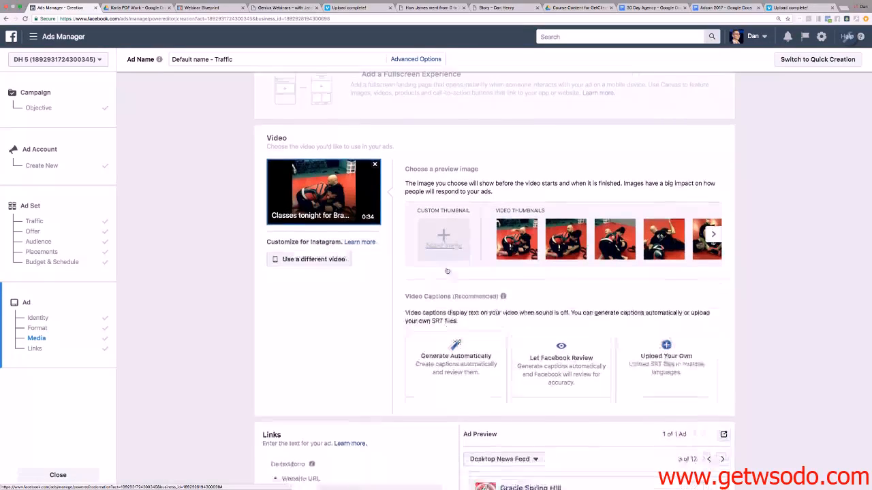
scroll(446, 271, "up", 2)
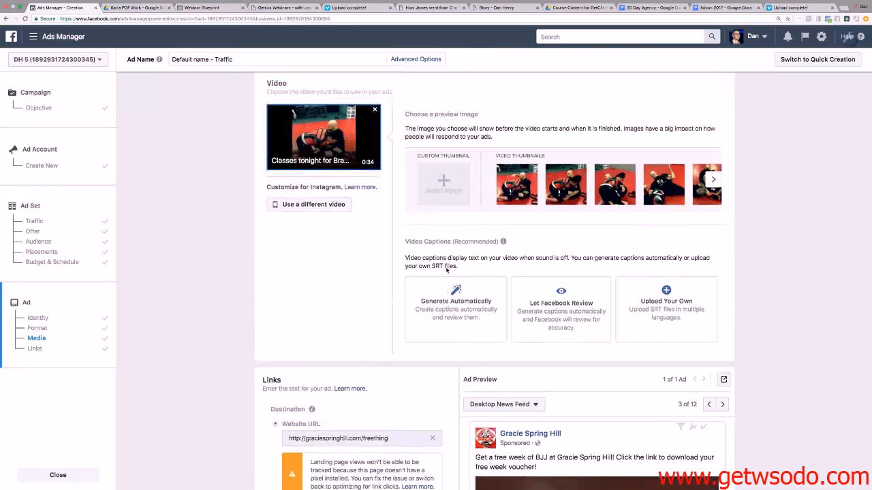
scroll(446, 270, "down", 1)
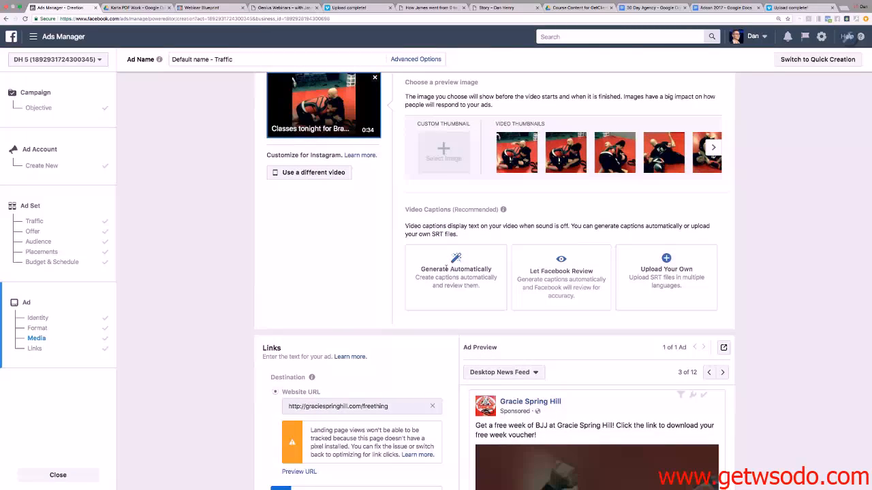
scroll(446, 270, "up", 1)
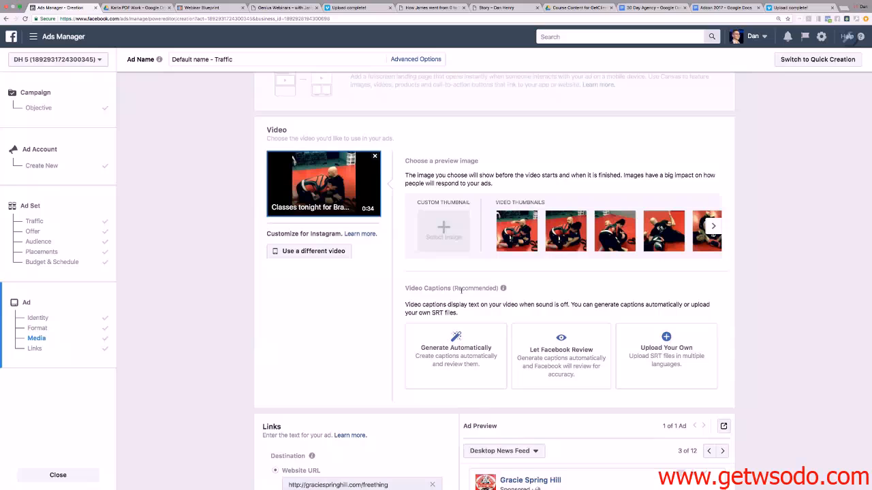
scroll(461, 291, "down", 1)
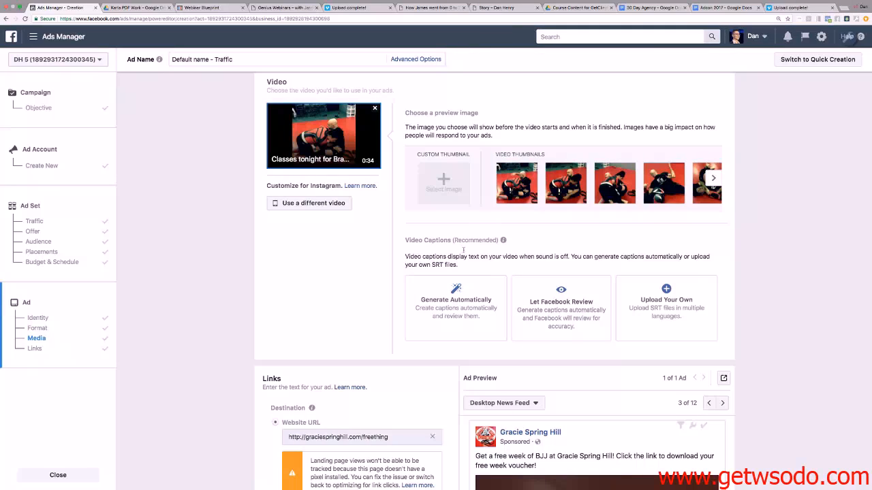
scroll(396, 247, "up", 1)
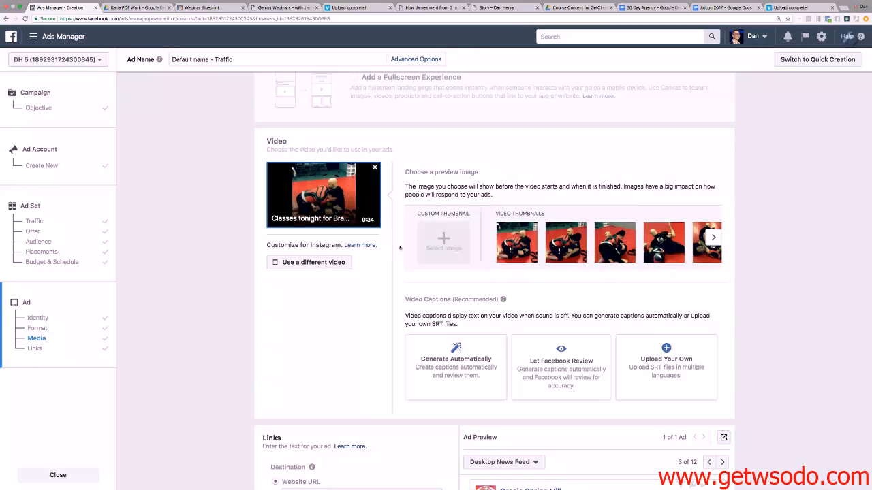
scroll(399, 248, "up", 1)
scroll(429, 307, "down", 1)
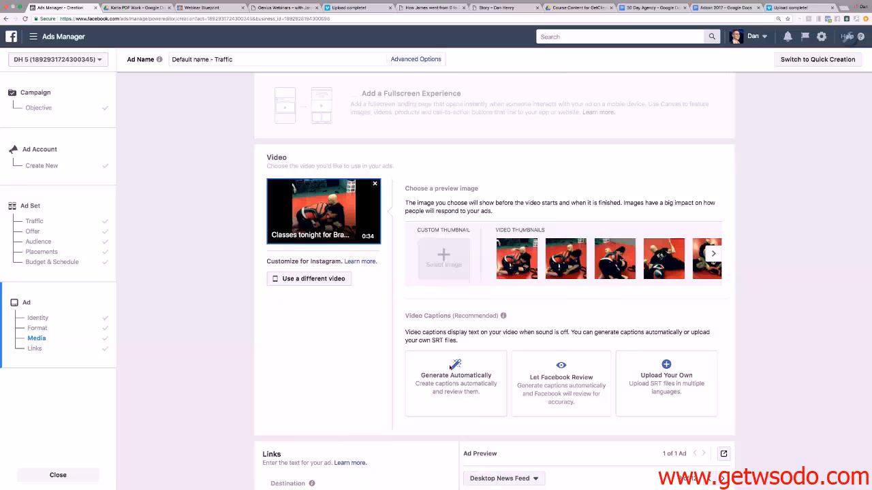
Switch the ad format to Slideshow and remove the existing video from the ad's media
scroll(447, 214, "up", 2)
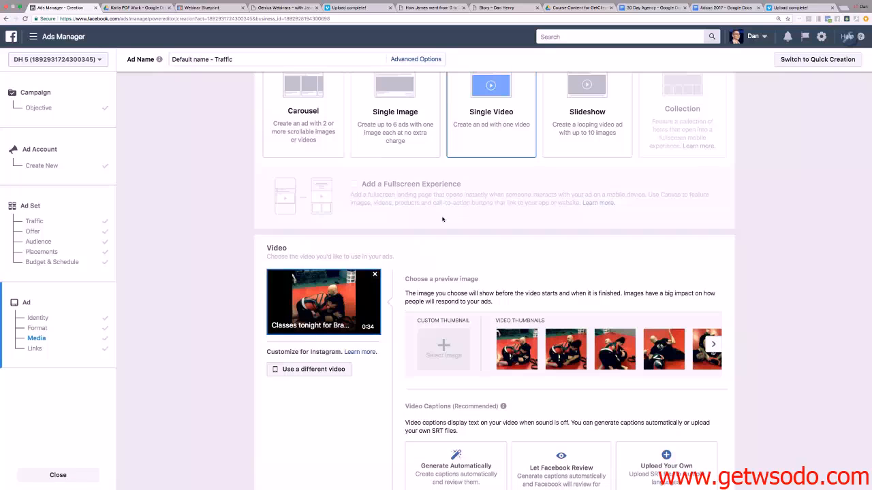
scroll(477, 218, "up", 3)
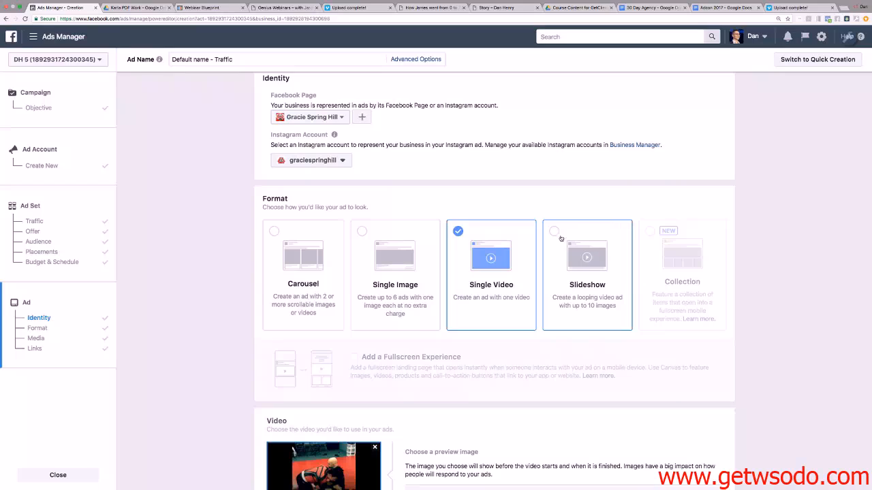
left_click(575, 266)
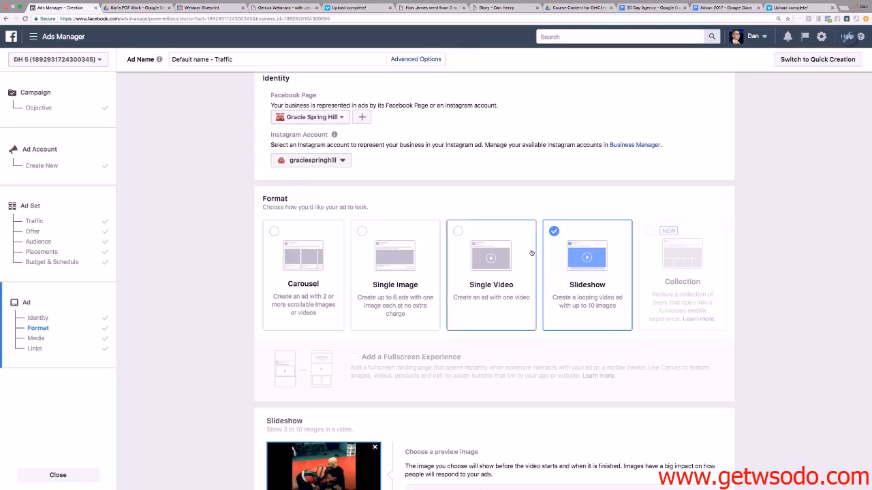
scroll(529, 249, "down", 1)
scroll(531, 253, "down", 1)
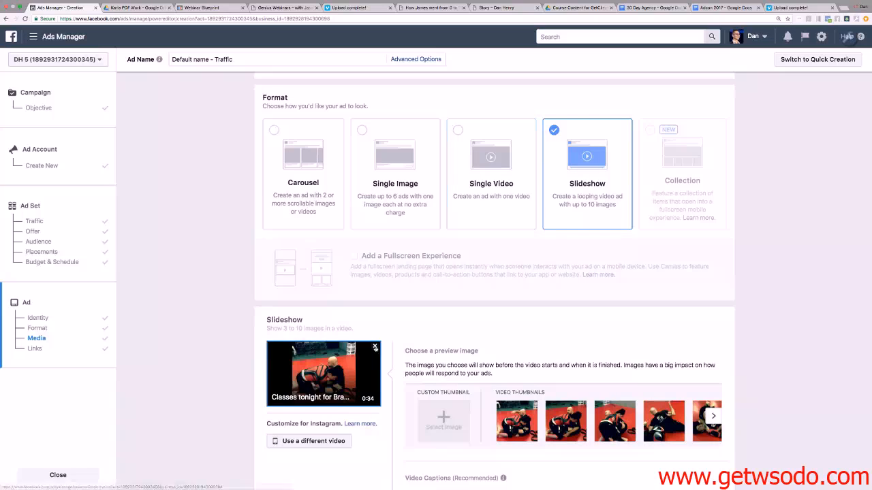
scroll(411, 334, "down", 2)
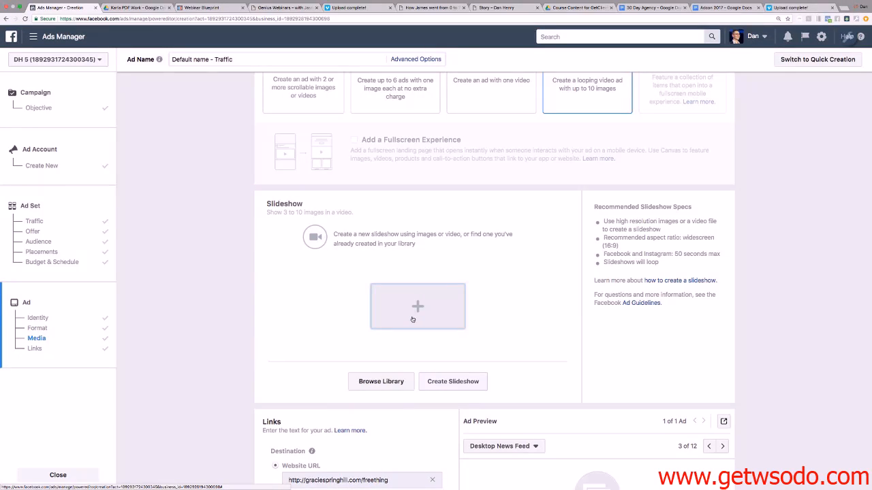
scroll(385, 295, "down", 1)
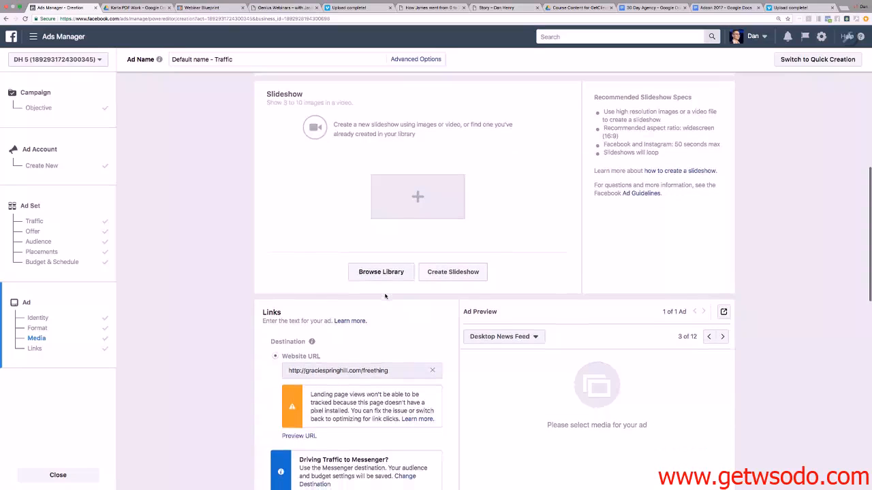
Start a new slideshow and add six jiu-jitsu and striking class photos from the page images
left_click(426, 268)
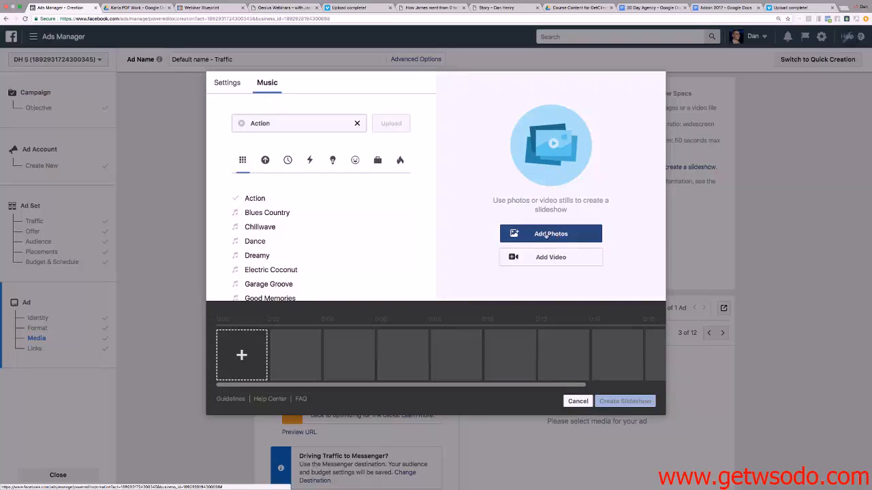
left_click(508, 240)
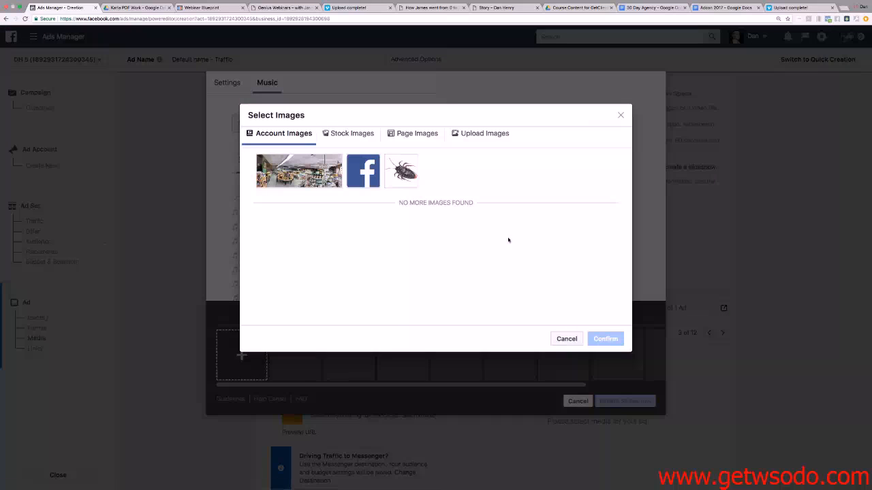
left_click(409, 135)
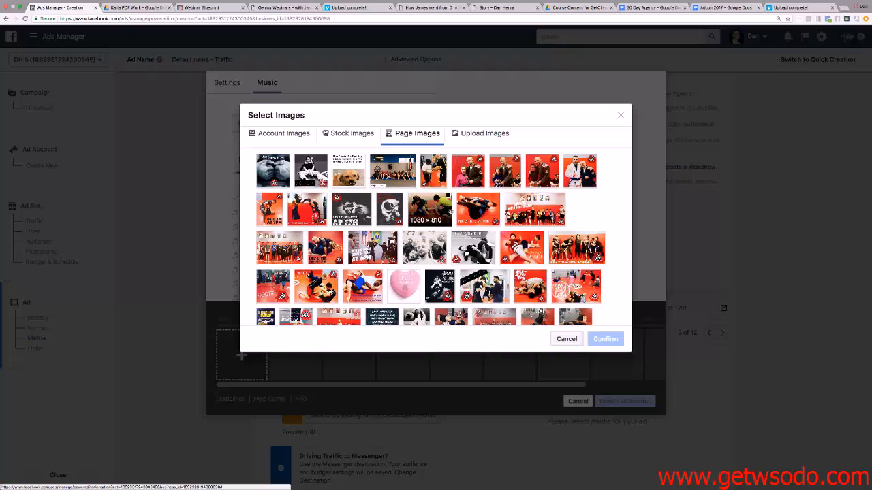
left_click(436, 210)
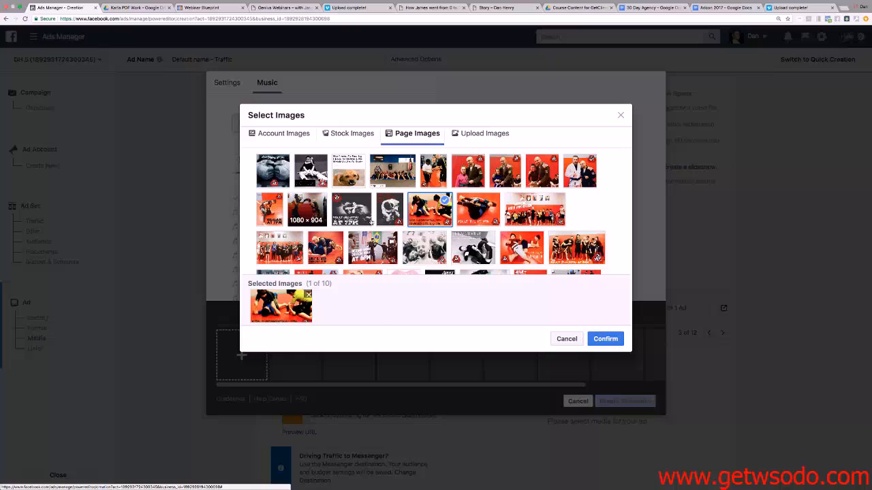
left_click(305, 208)
scroll(409, 211, "down", 2)
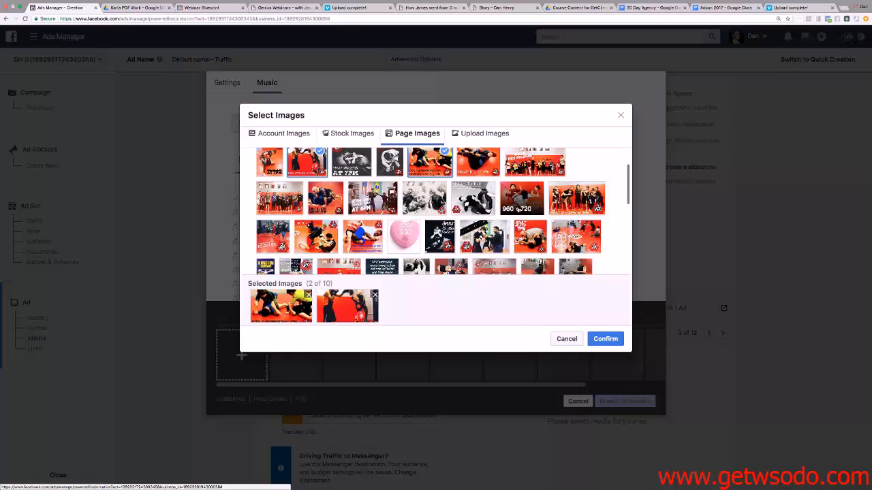
left_click(518, 210)
scroll(384, 220, "down", 1)
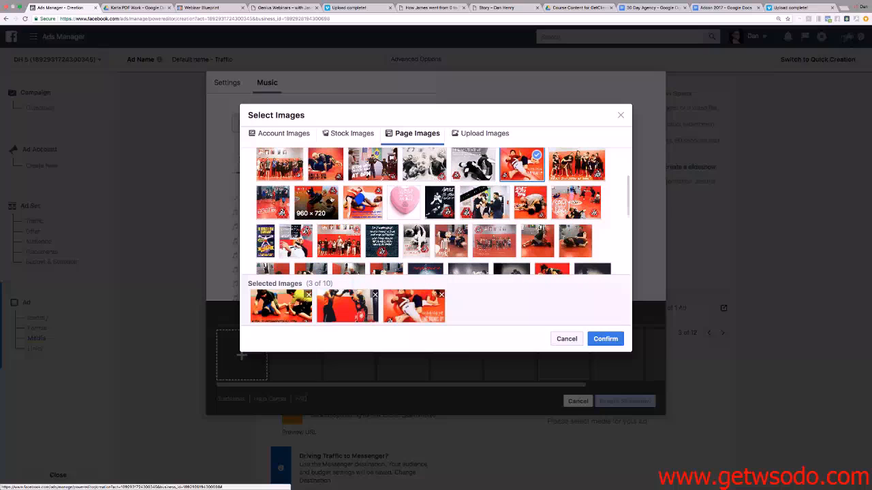
left_click(320, 202)
left_click(349, 214)
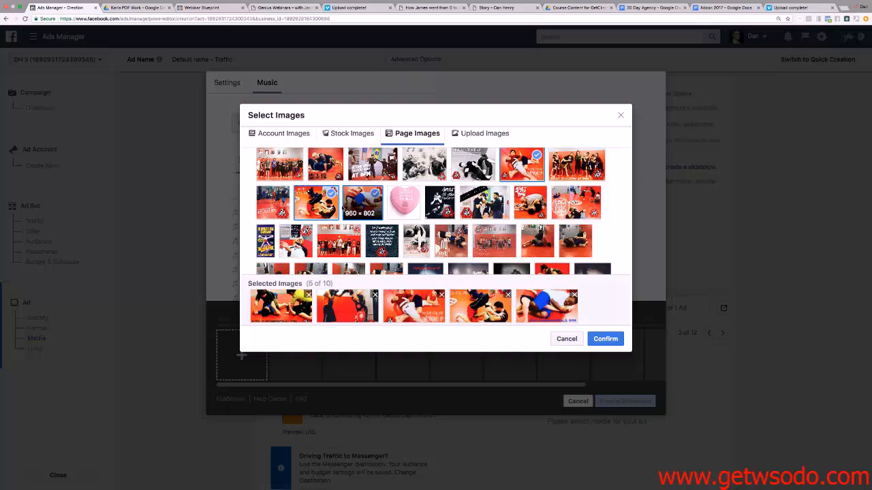
left_click(529, 208)
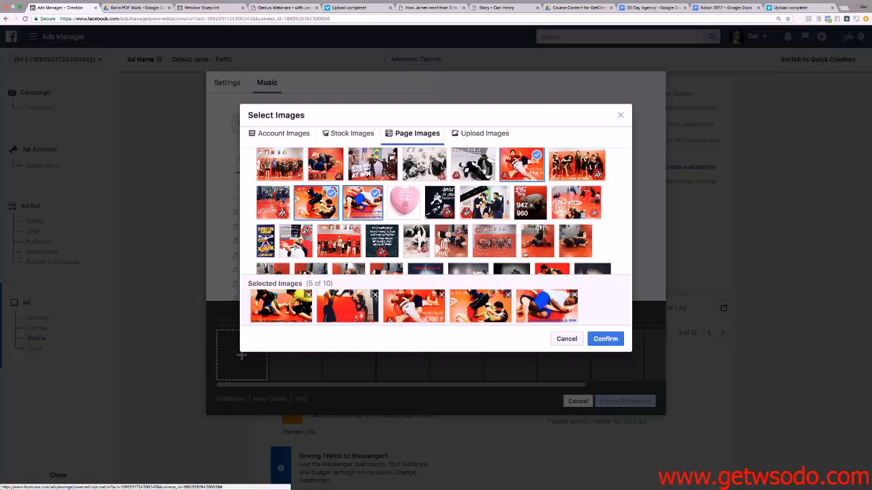
left_click(605, 338)
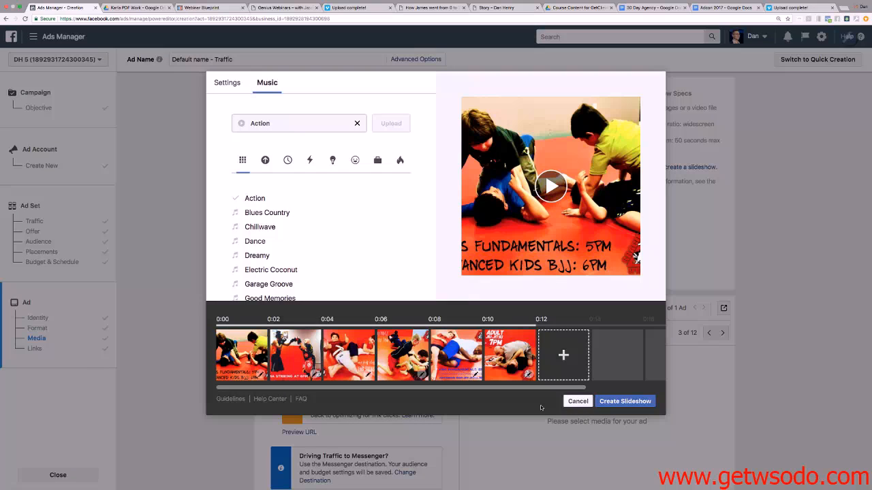
Compare the slideshow in the Rectangle (16:9) and Vertical (2:3) aspect ratios, and return it to Square (1:1)
left_click(229, 83)
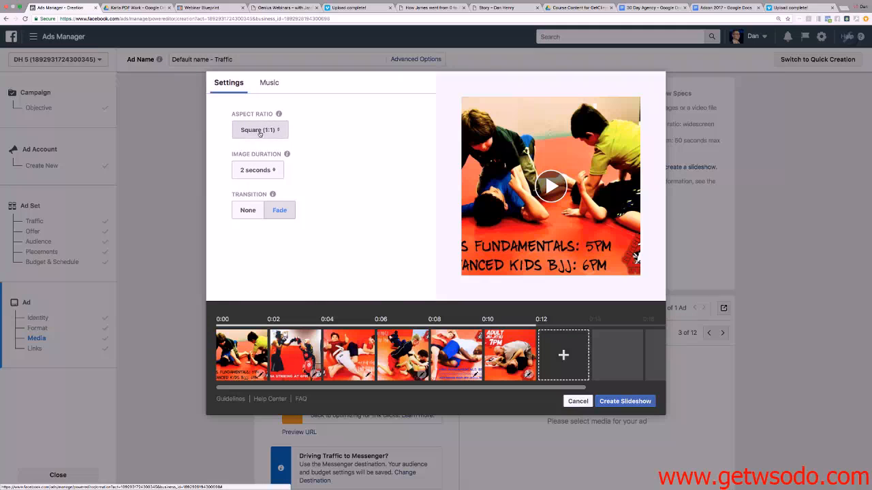
left_click(269, 131)
left_click(271, 143)
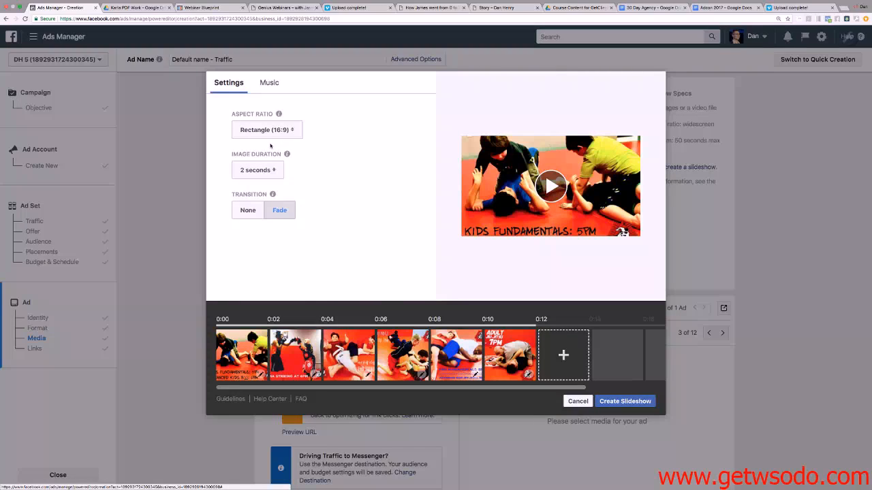
left_click(257, 130)
left_click(259, 142)
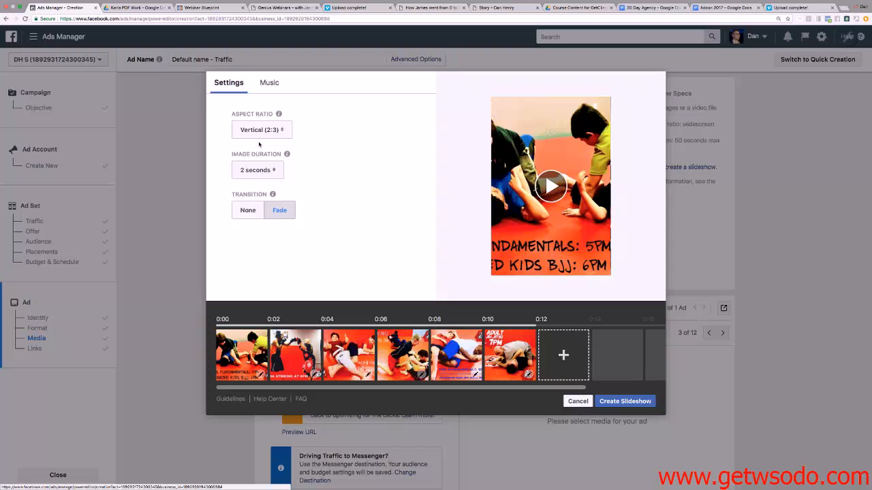
left_click(261, 131)
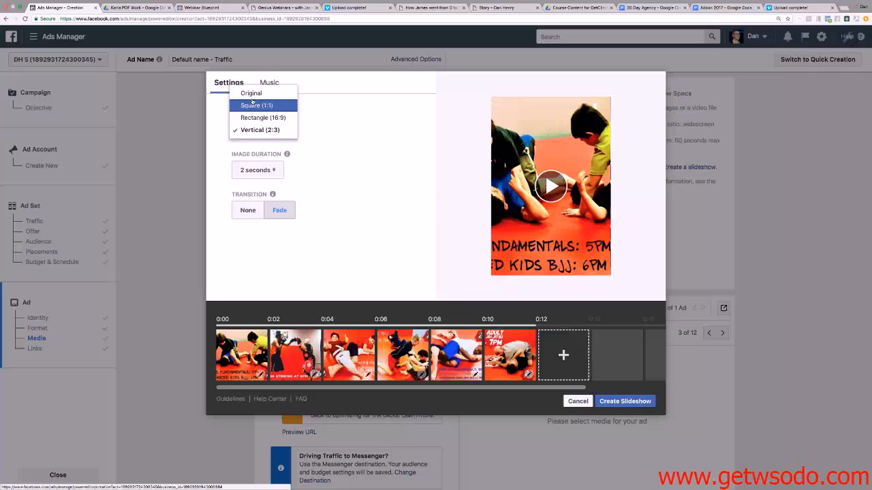
left_click(252, 106)
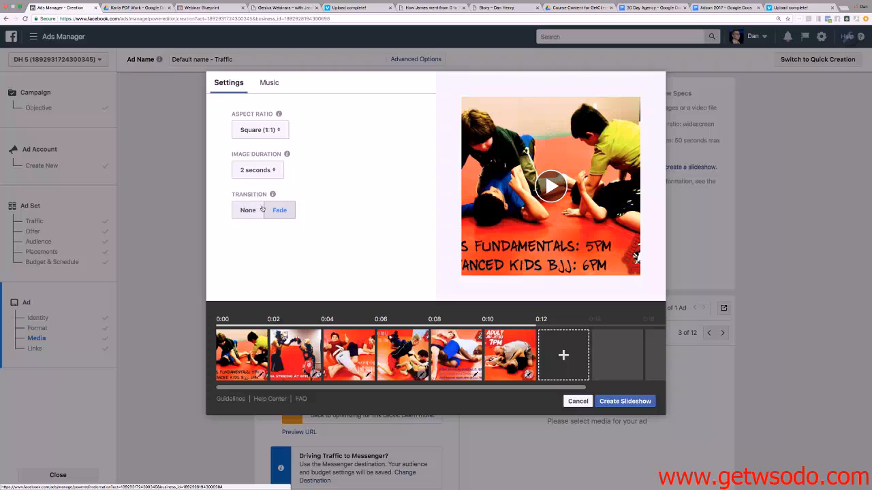
Play the slideshow preview with the transition set to None, and set the transition back to Fade
left_click(282, 211)
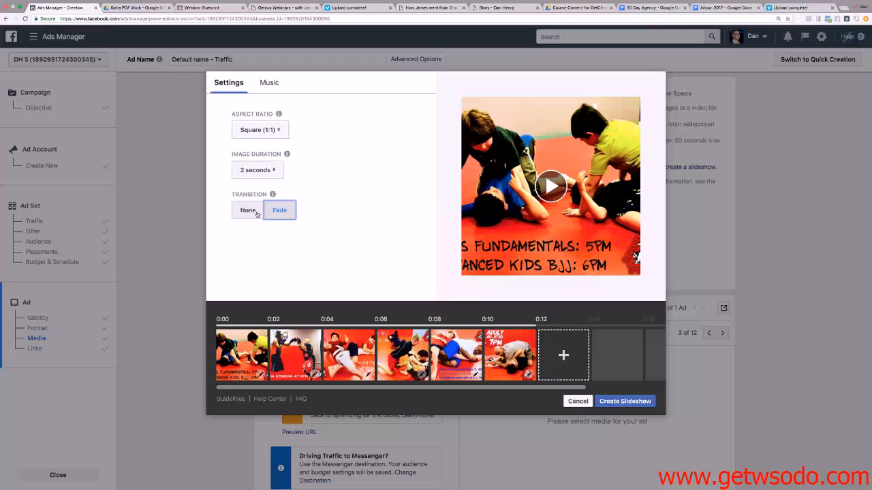
left_click(247, 210)
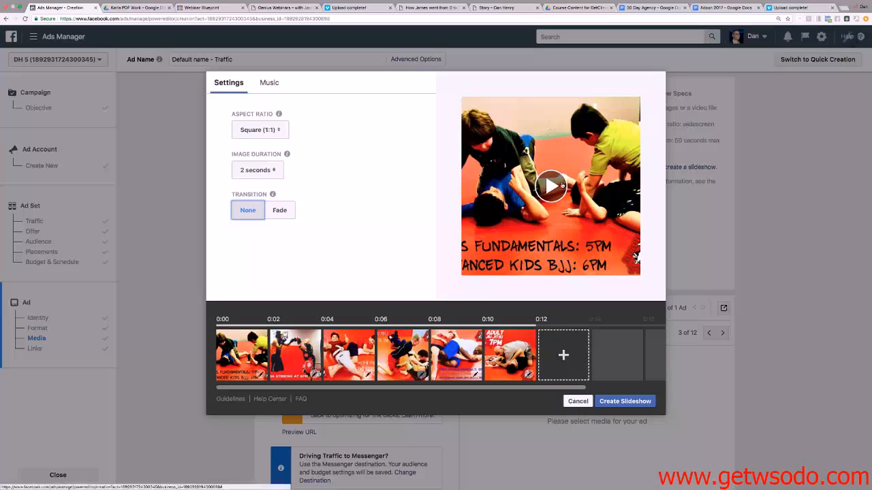
left_click(562, 185)
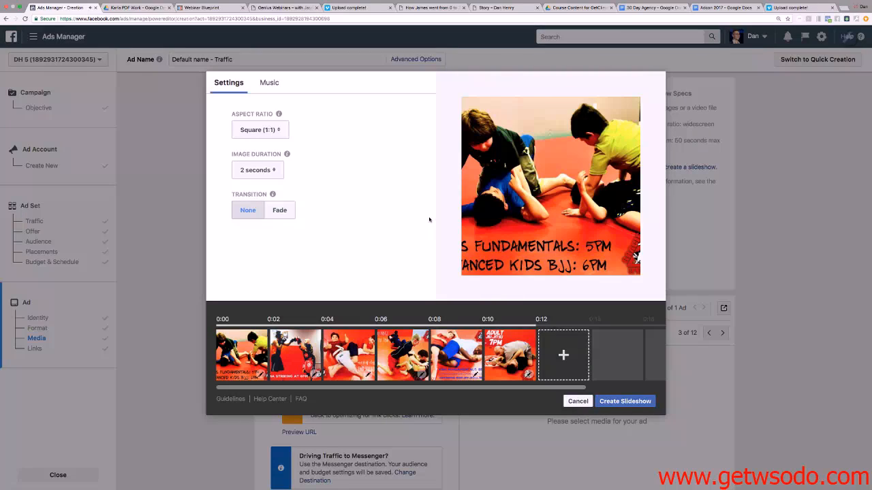
left_click(283, 212)
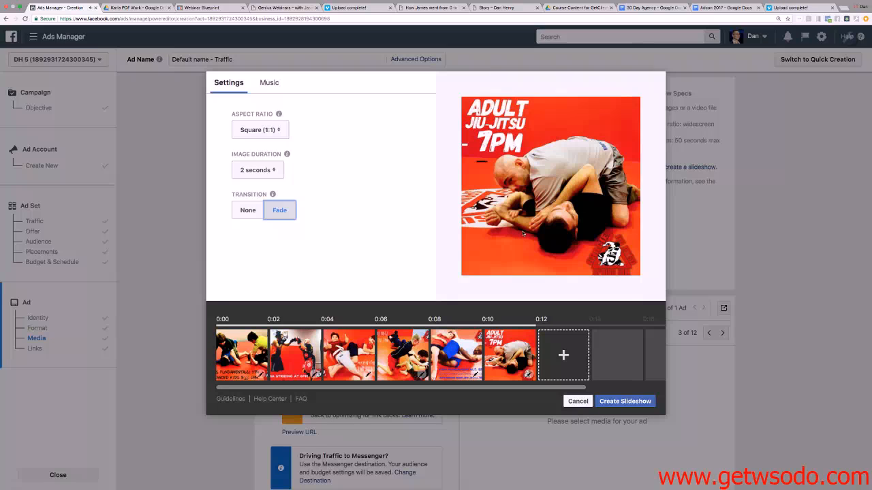
Try the Chillwave and Dance tracks, choose Space Trip as the slideshow's music, and create the slideshow
left_click(269, 82)
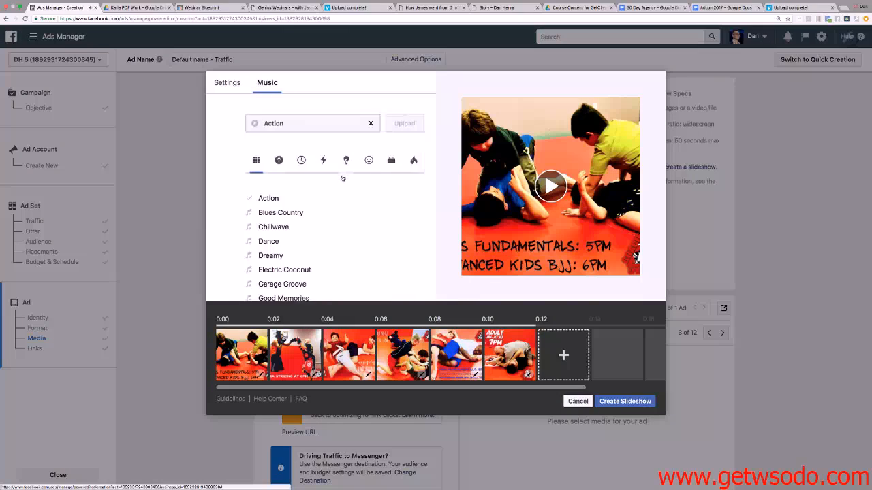
left_click(273, 230)
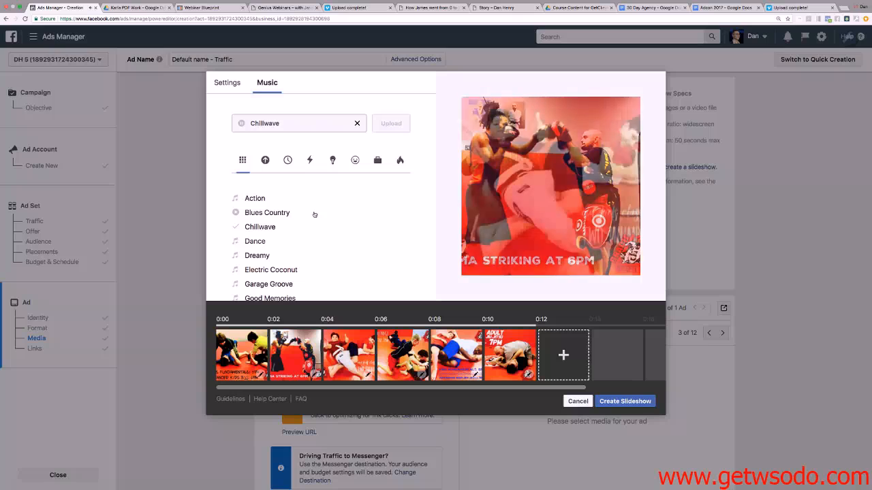
left_click(265, 243)
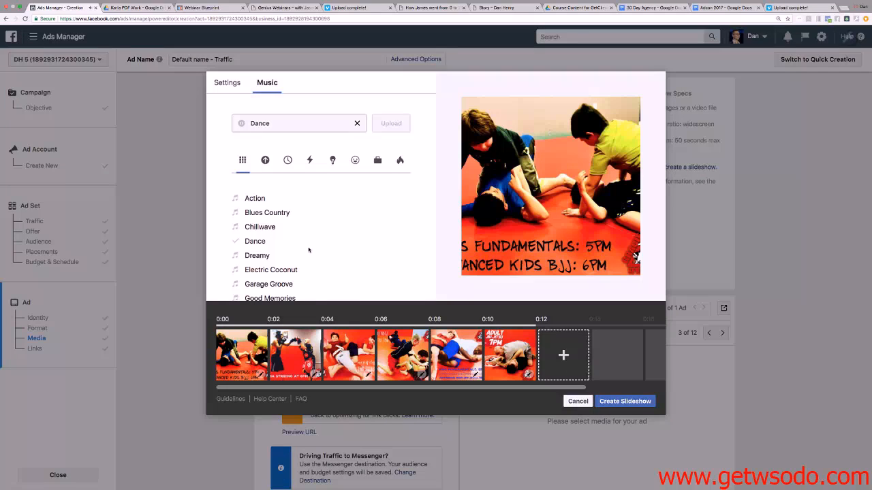
scroll(309, 250, "down", 5)
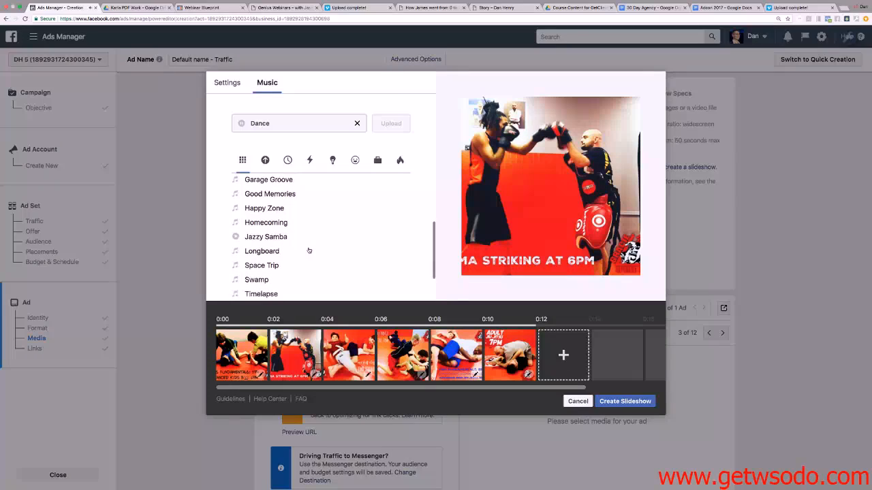
scroll(307, 251, "down", 2)
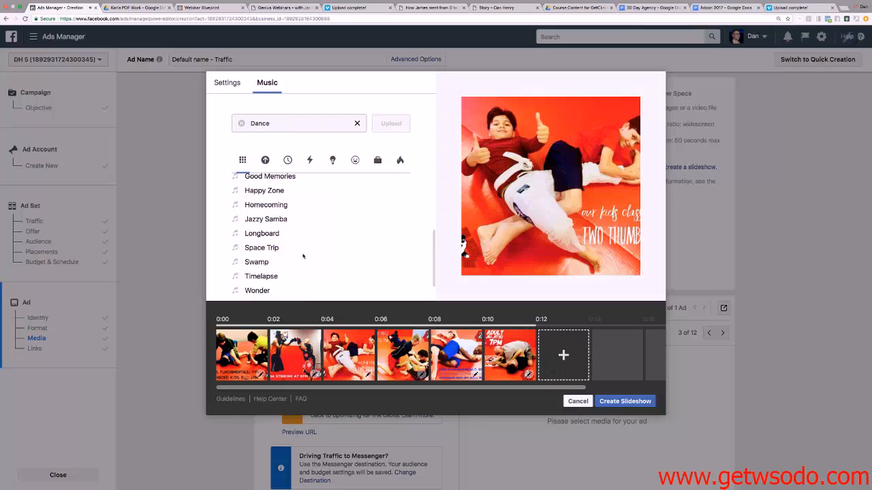
left_click(297, 249)
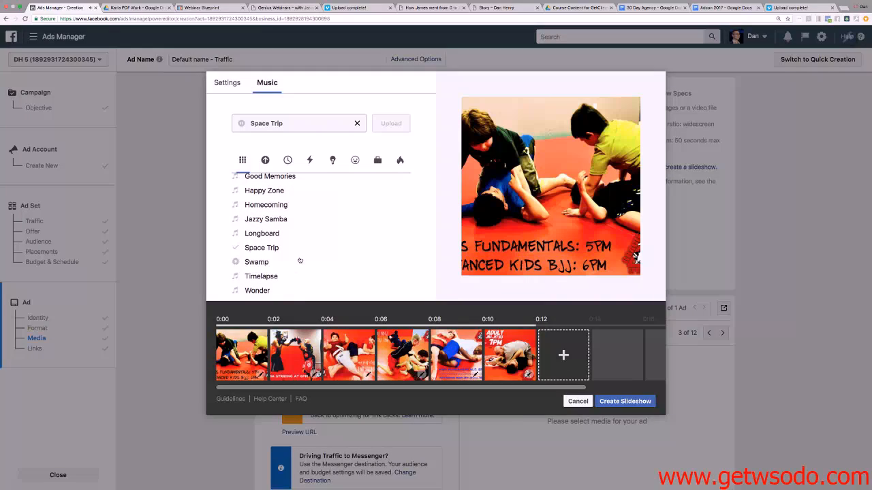
scroll(305, 246, "down", 1)
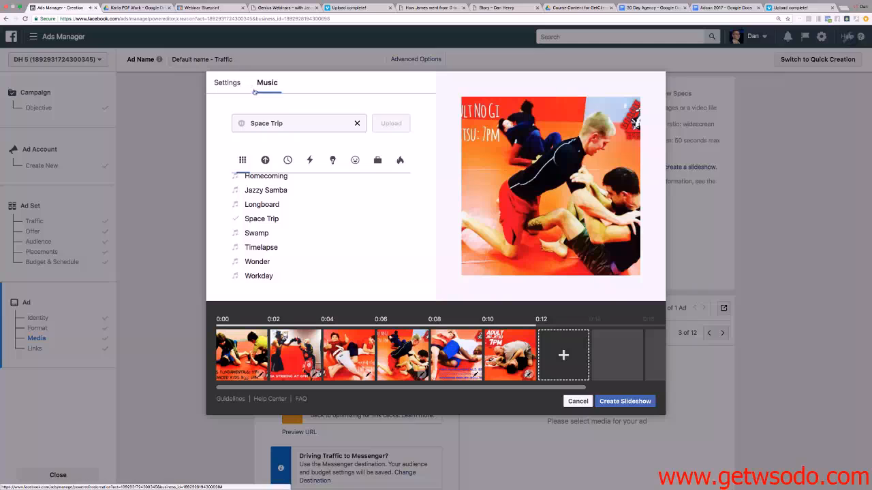
left_click(608, 401)
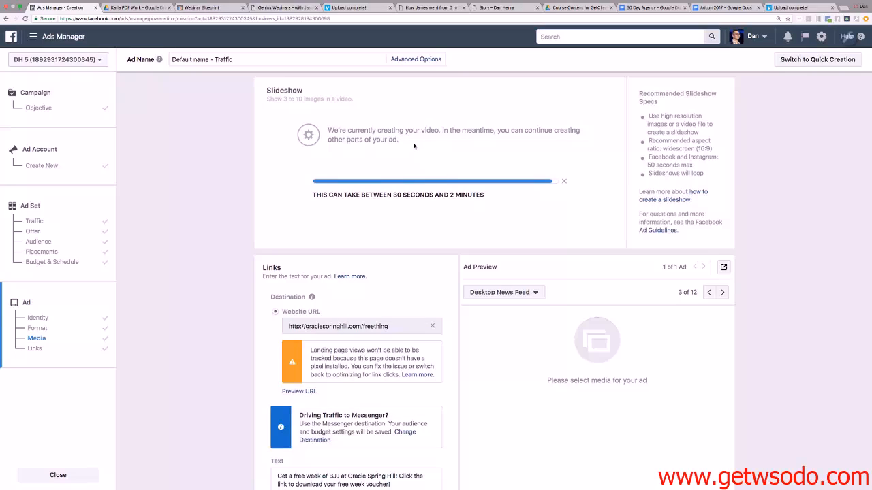
Play the finished slideshow in the Desktop News Feed ad preview and pause it partway through
scroll(703, 217, "down", 3)
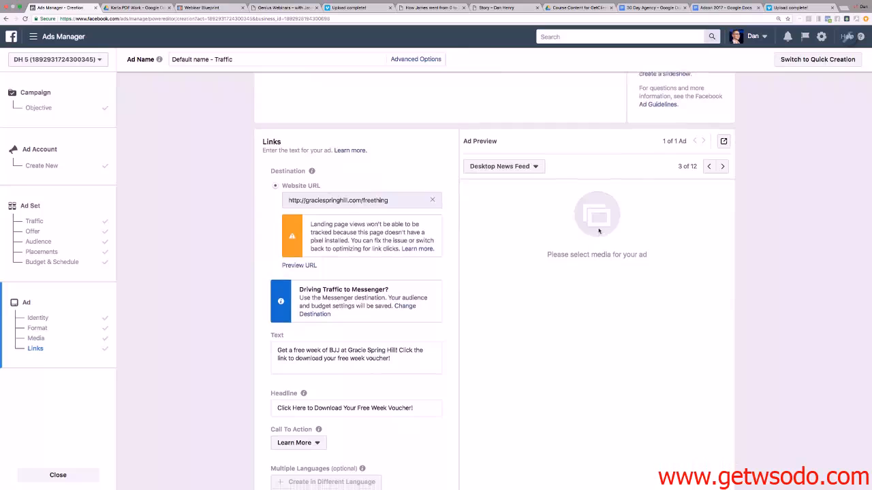
scroll(701, 217, "down", 4)
scroll(530, 257, "up", 3)
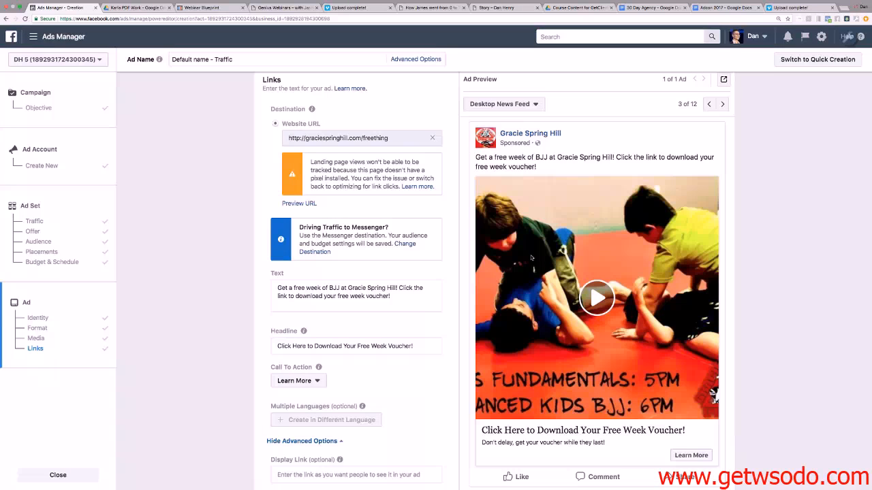
scroll(612, 307, "down", 1)
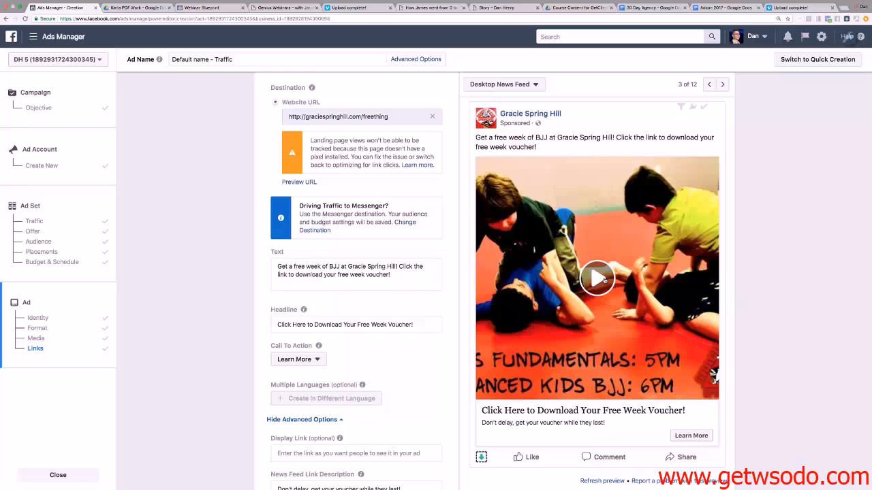
left_click(611, 285)
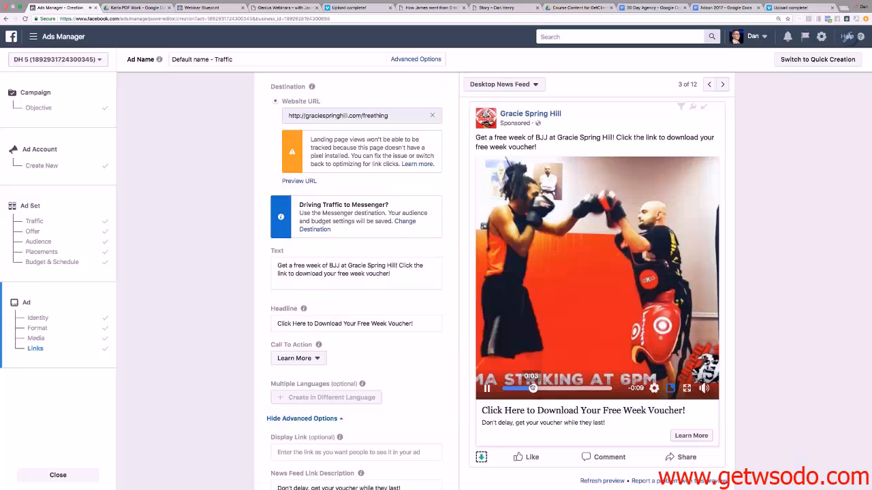
left_click(488, 389)
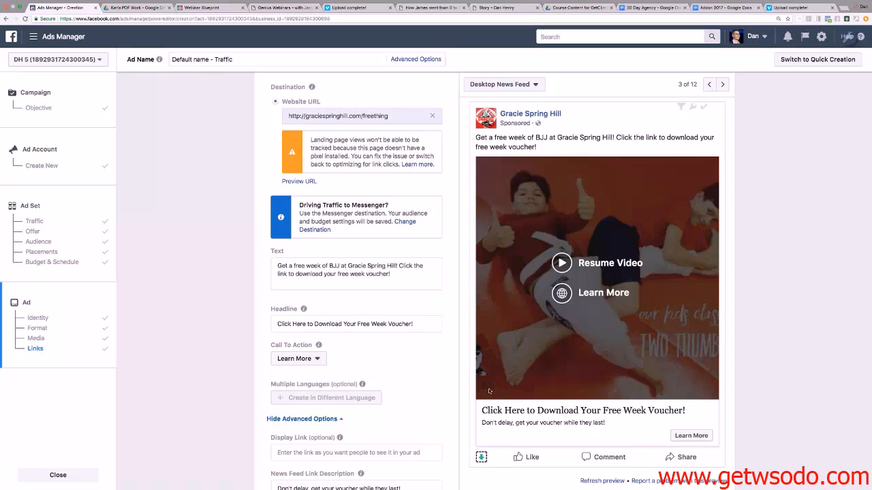
Switch the ad format to Carousel and bring its link and card settings into view
scroll(488, 388, "up", 3)
scroll(499, 332, "up", 10)
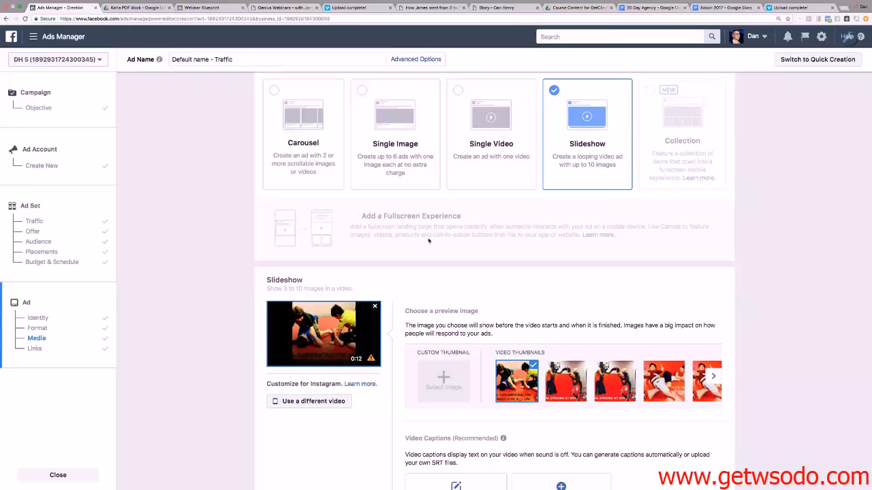
scroll(327, 148, "up", 3)
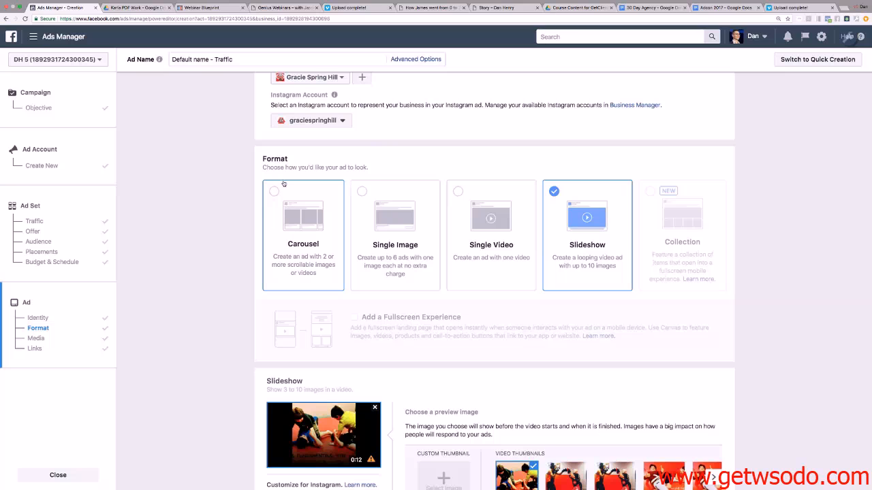
left_click(267, 204)
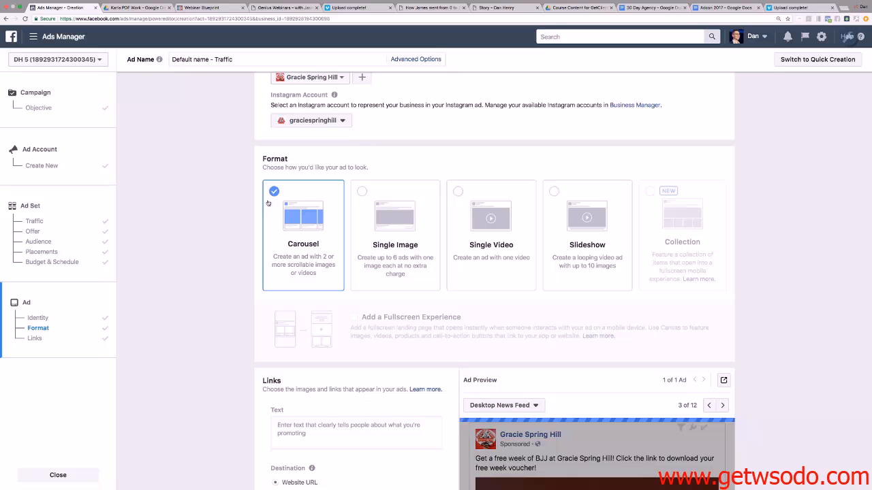
scroll(237, 216, "down", 3)
scroll(237, 215, "down", 5)
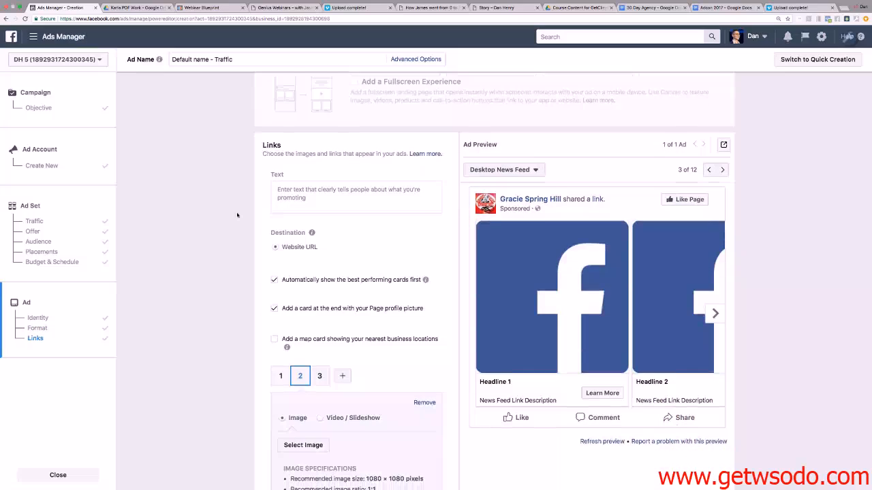
Browse forward and back through the carousel cards in the ad preview, and compare the Mobile News Feed and Desktop News Feed placements
left_click(714, 308)
left_click(714, 309)
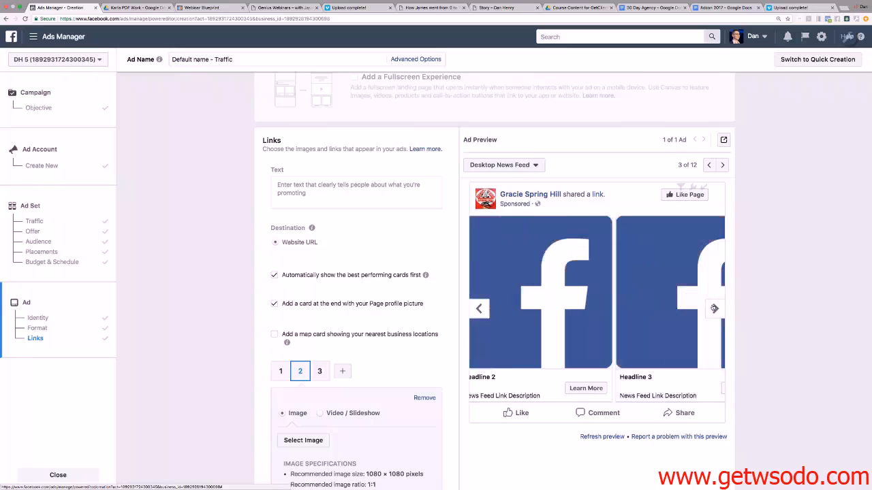
scroll(626, 292, "down", 2)
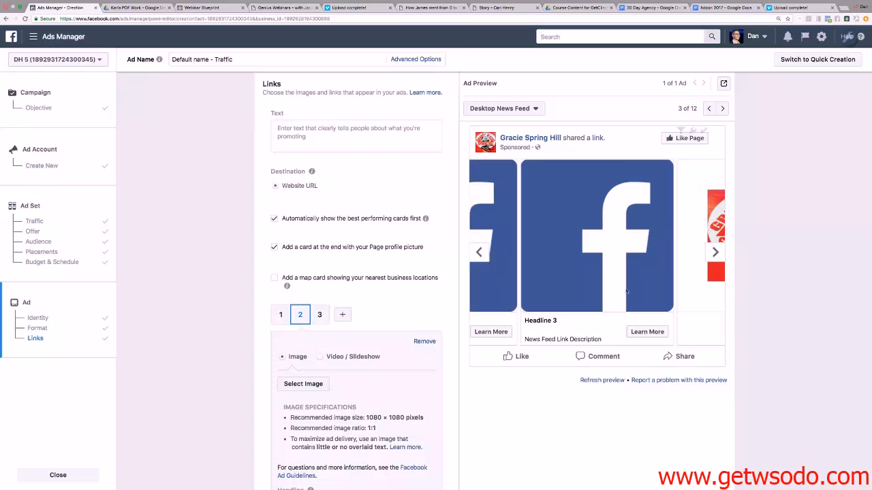
left_click(715, 252)
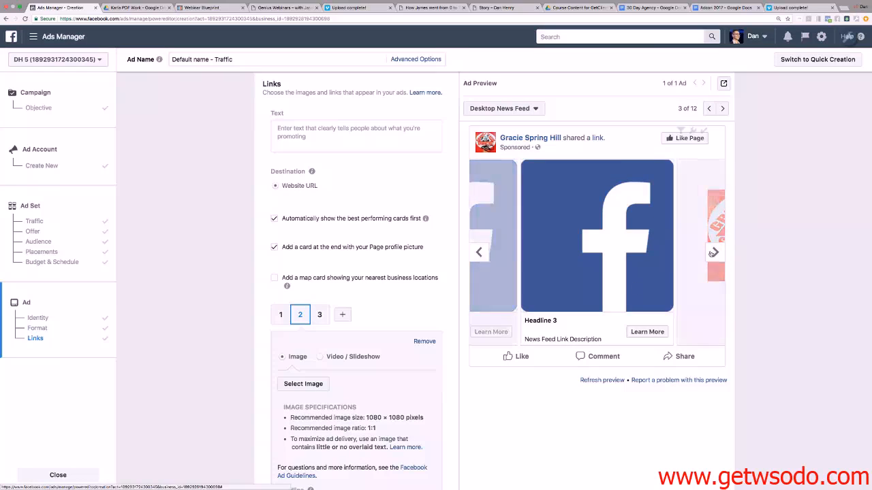
left_click(481, 252)
left_click(480, 252)
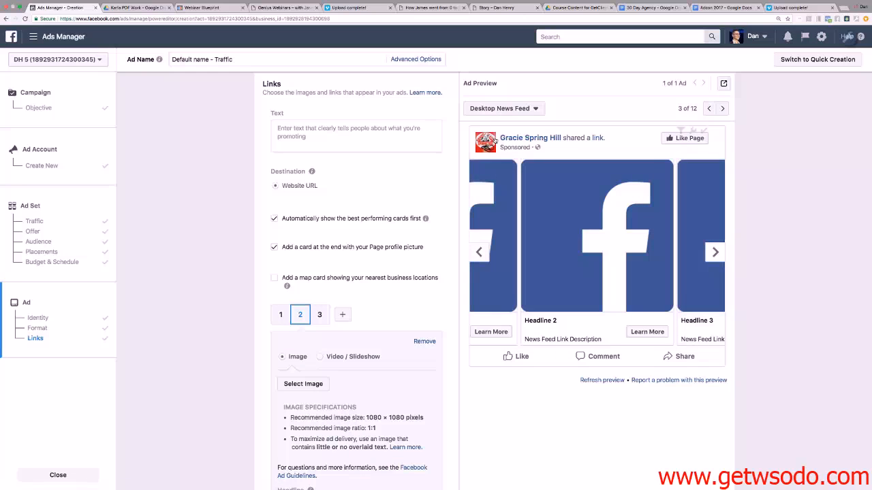
left_click(500, 110)
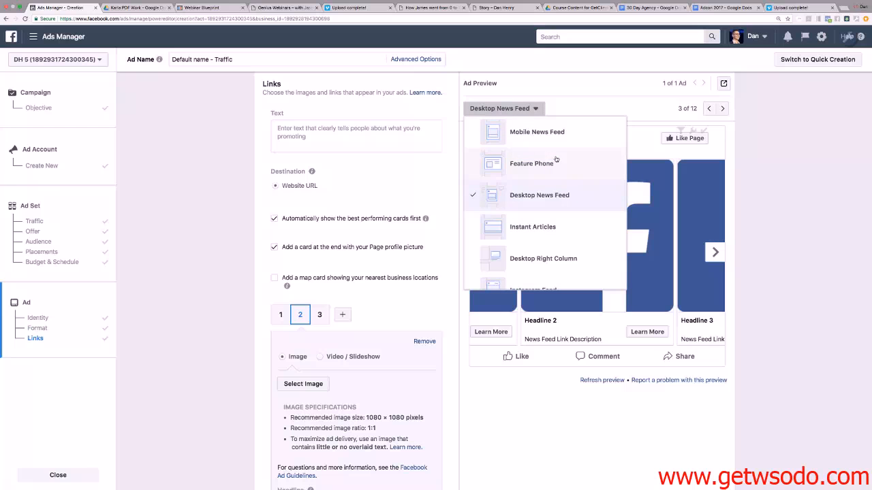
left_click(580, 300)
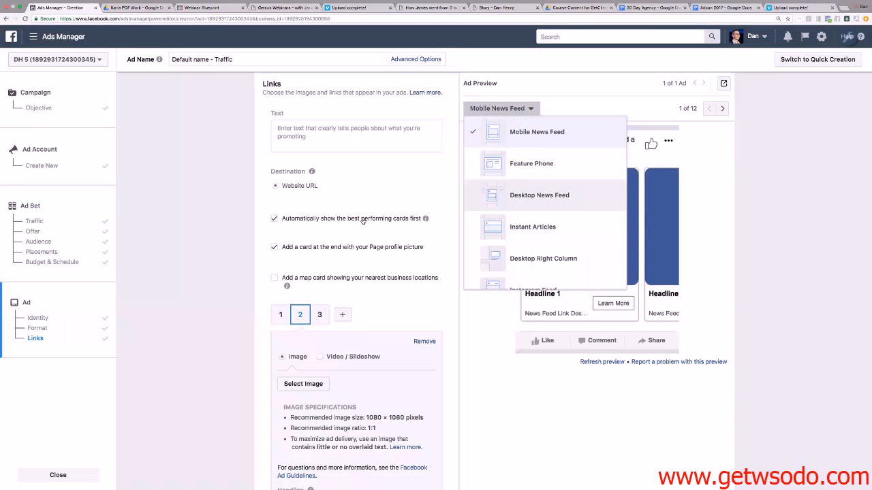
Add a fourth card to the carousel
scroll(343, 275, "down", 1)
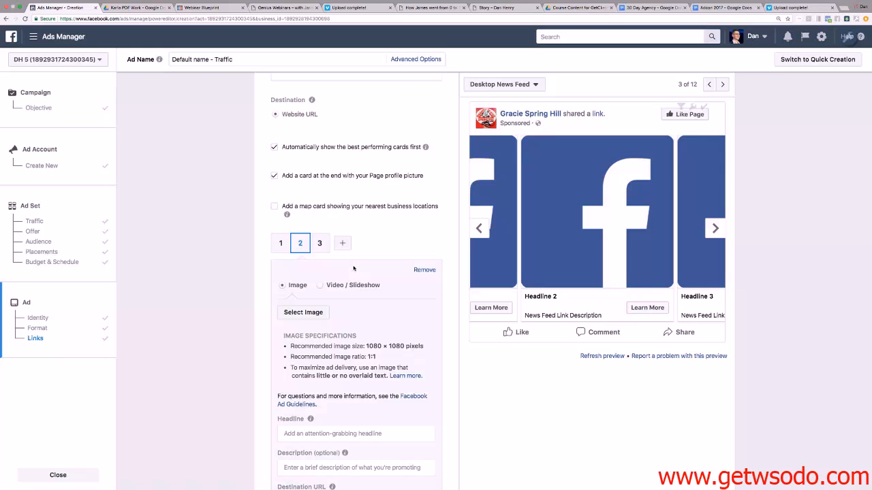
scroll(354, 268, "down", 2)
scroll(352, 268, "up", 1)
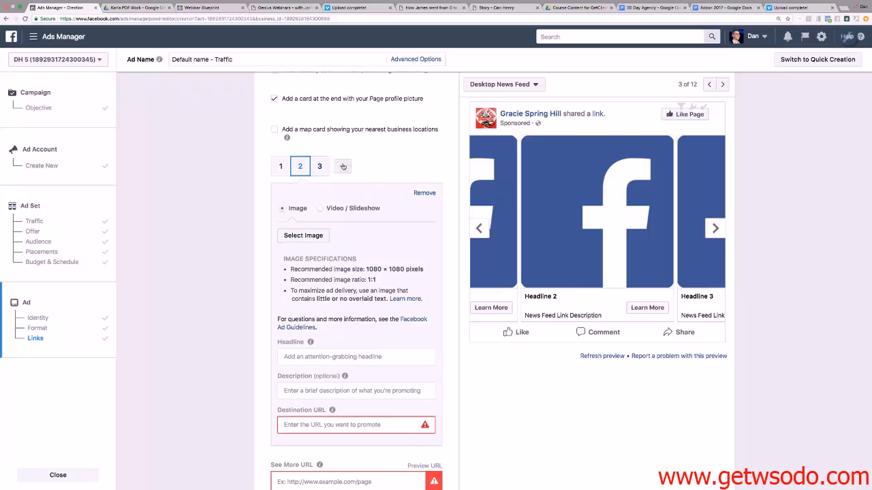
left_click(342, 166)
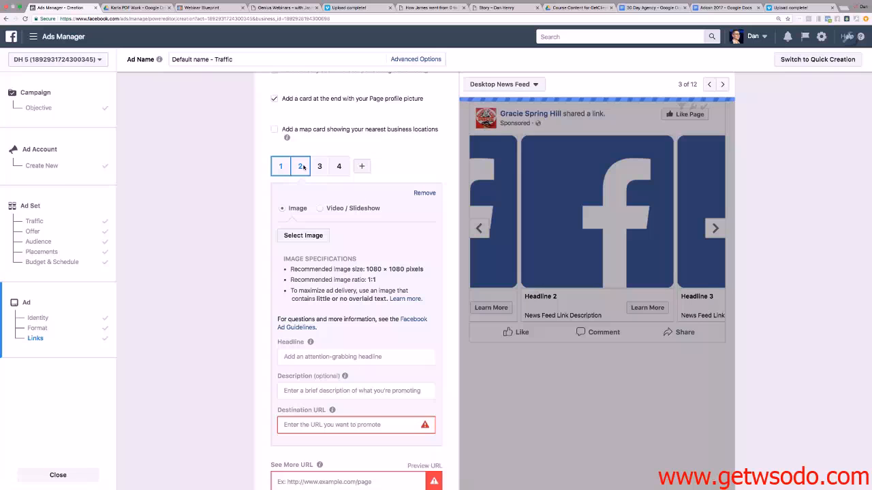
Open the first carousel card and examine its headline, description, destination URL and available account images
left_click(282, 167)
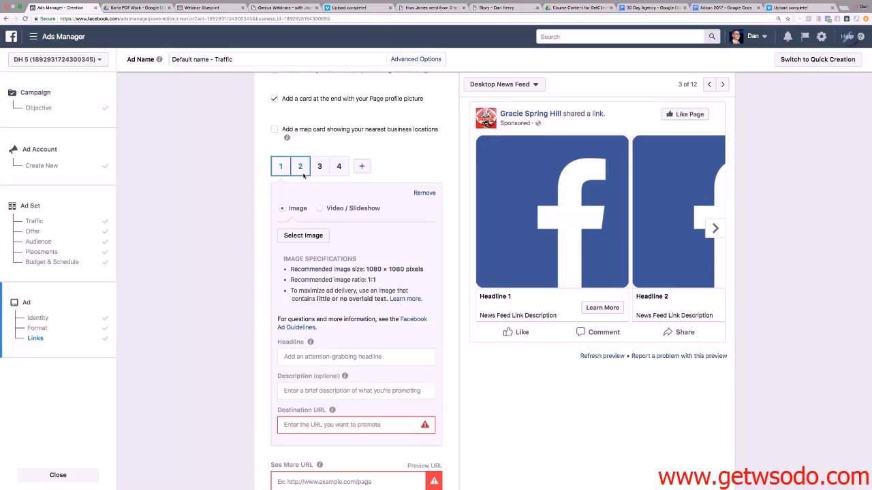
scroll(303, 175, "down", 1)
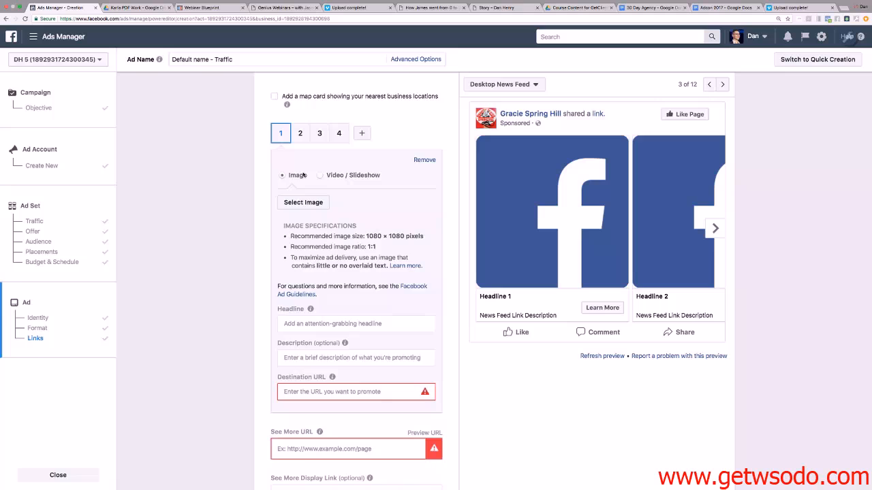
scroll(304, 175, "down", 1)
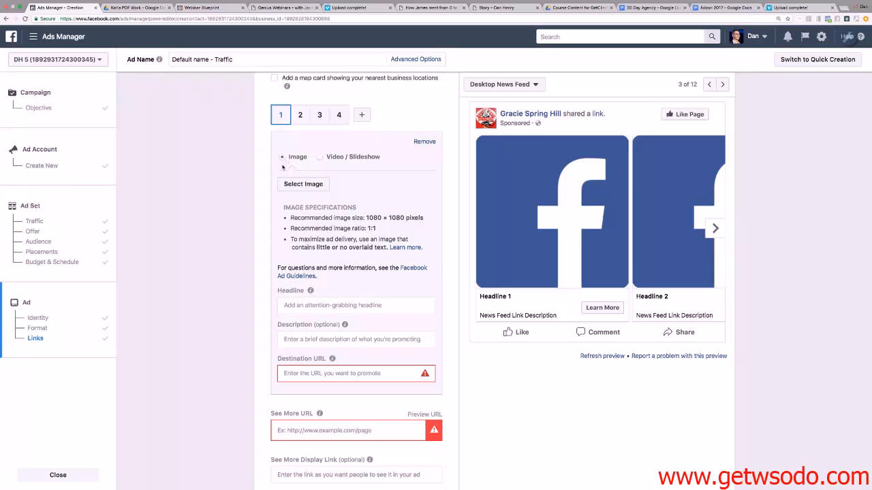
left_click(294, 305)
left_click(302, 341)
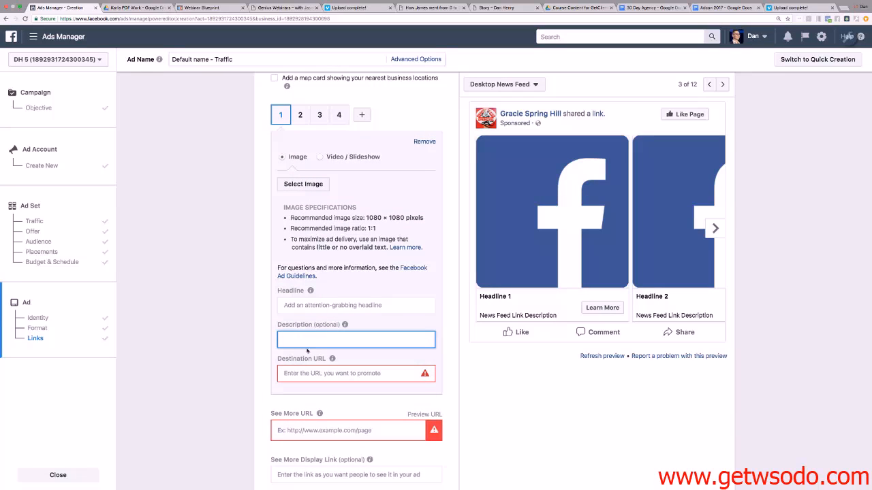
left_click(303, 372)
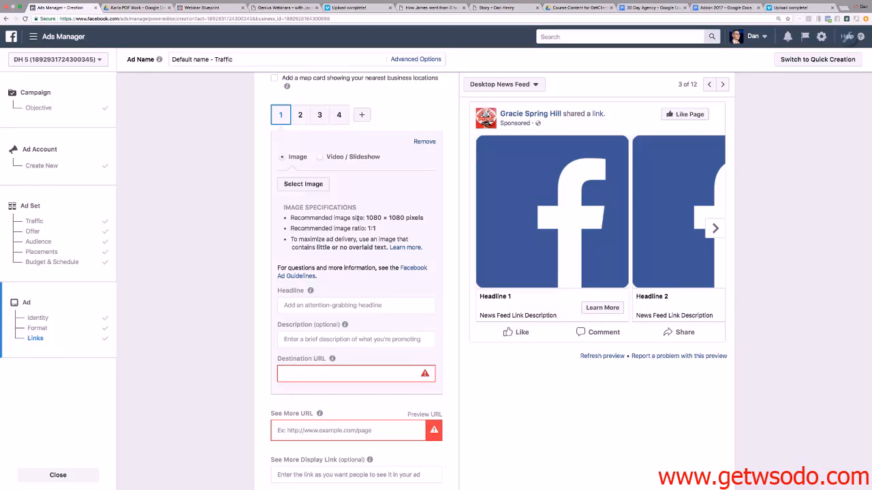
left_click(290, 182)
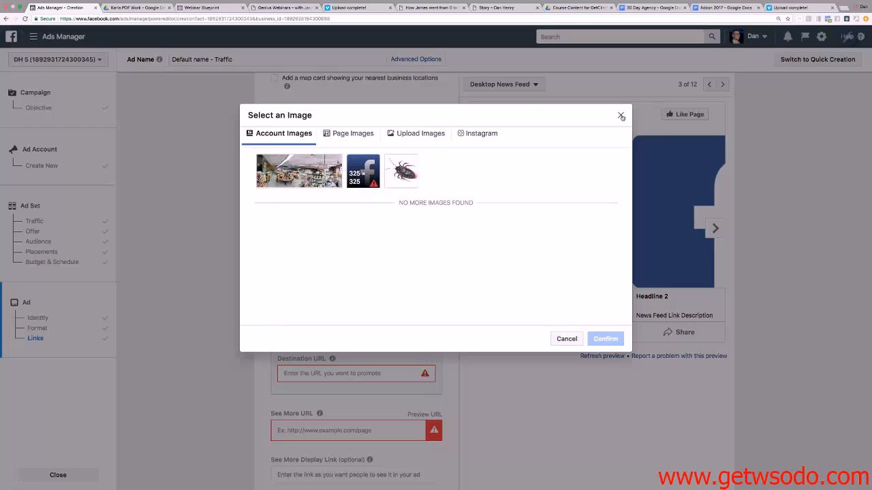
left_click(622, 116)
Switch the first card's media to Video / Slideshow, look over its specifications and text fields, and switch it back to Image
left_click(320, 157)
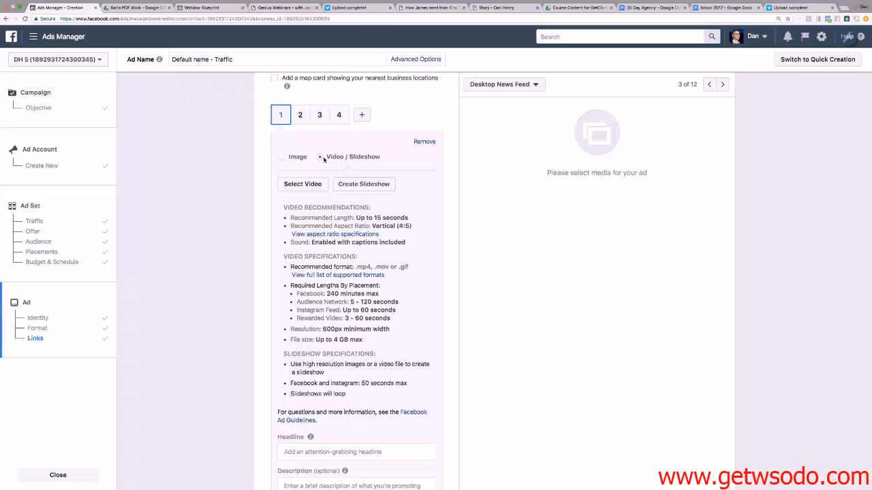
scroll(325, 217, "down", 5)
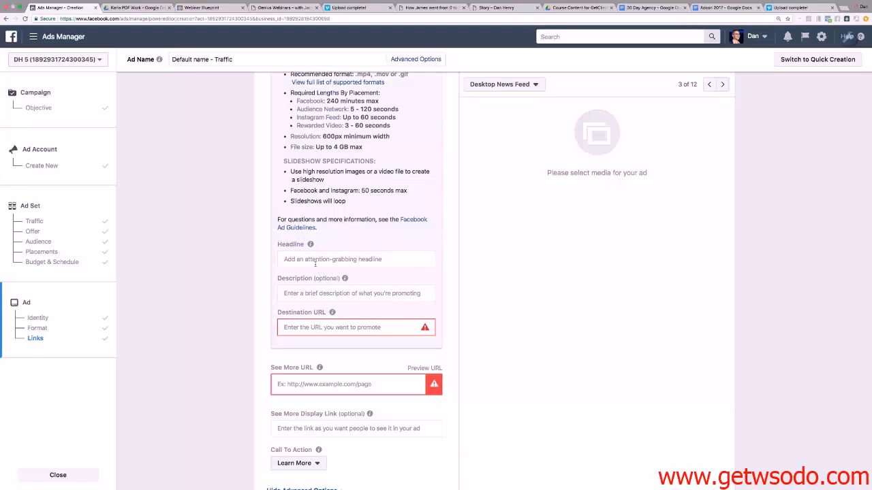
left_click(311, 262)
left_click(311, 293)
scroll(315, 214, "up", 6)
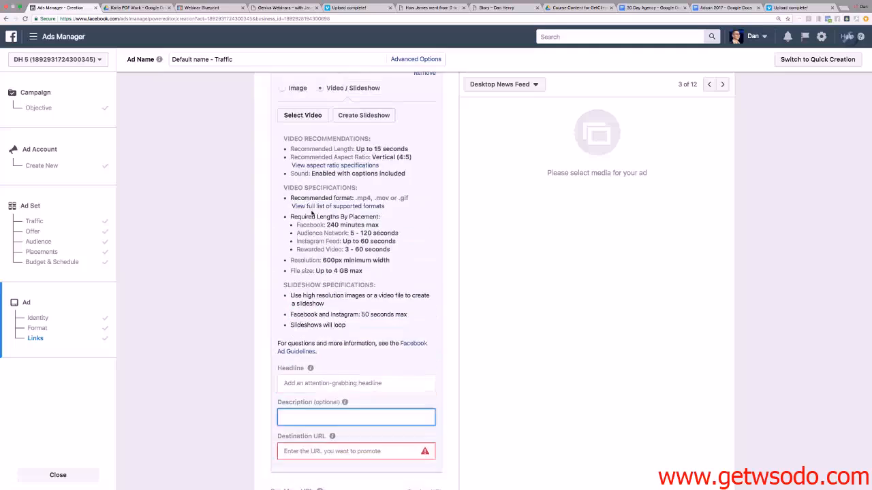
scroll(314, 213, "up", 1)
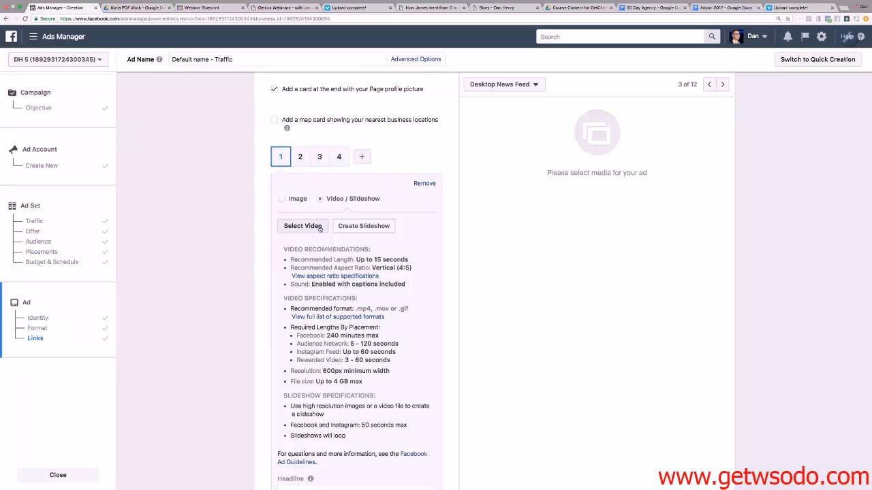
left_click(283, 198)
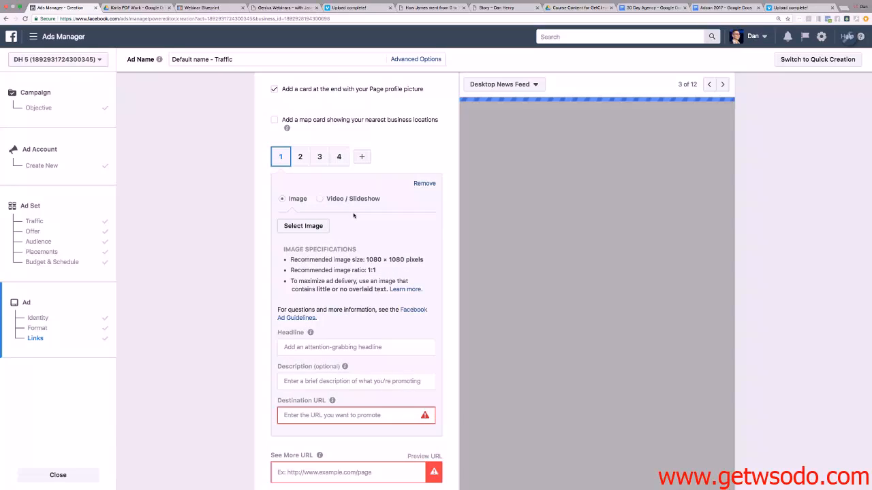
Give the first card the 1080 × 810 page image of children grappling and the headline "ddsfsfgsfgs"
left_click(286, 229)
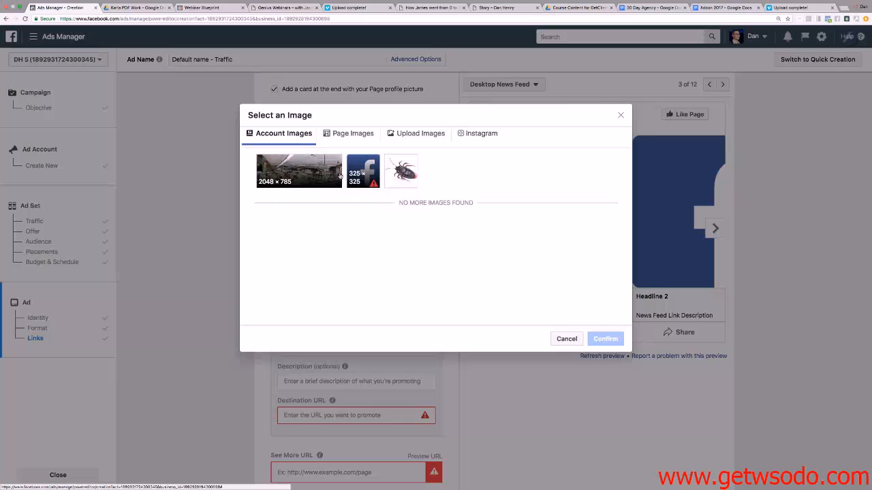
left_click(359, 137)
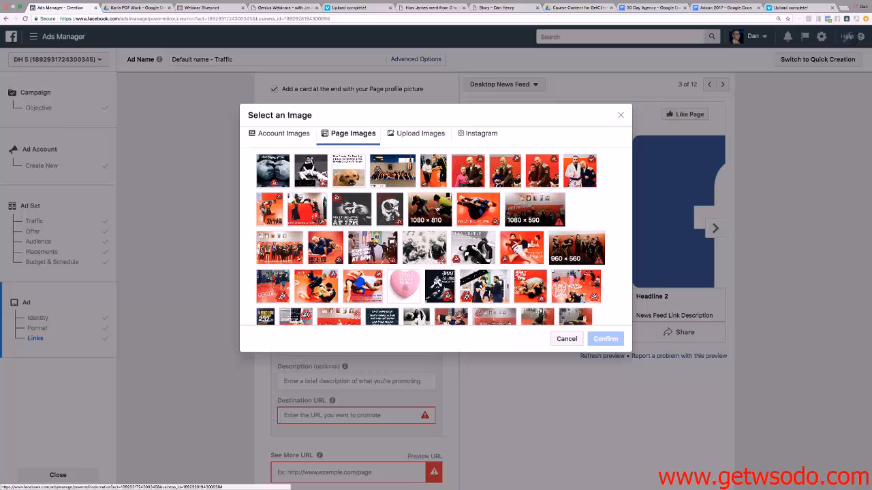
left_click(437, 208)
left_click(591, 340)
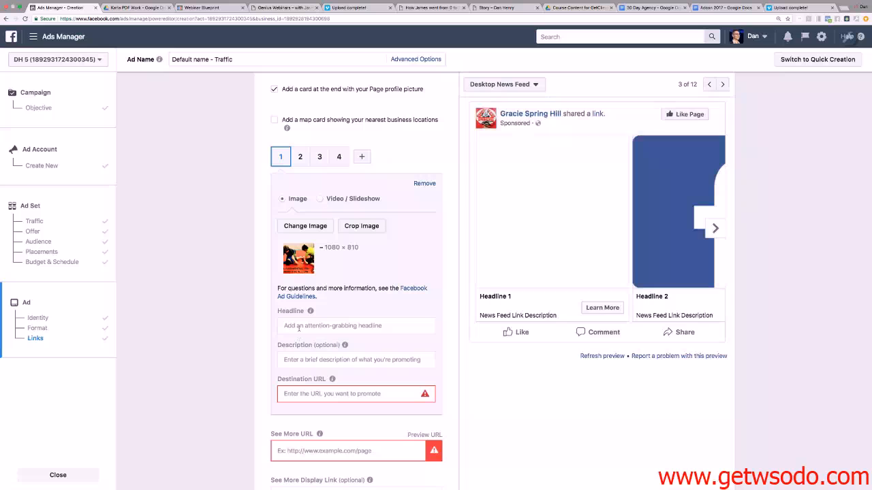
left_click(307, 325)
type("ddsfsfg")
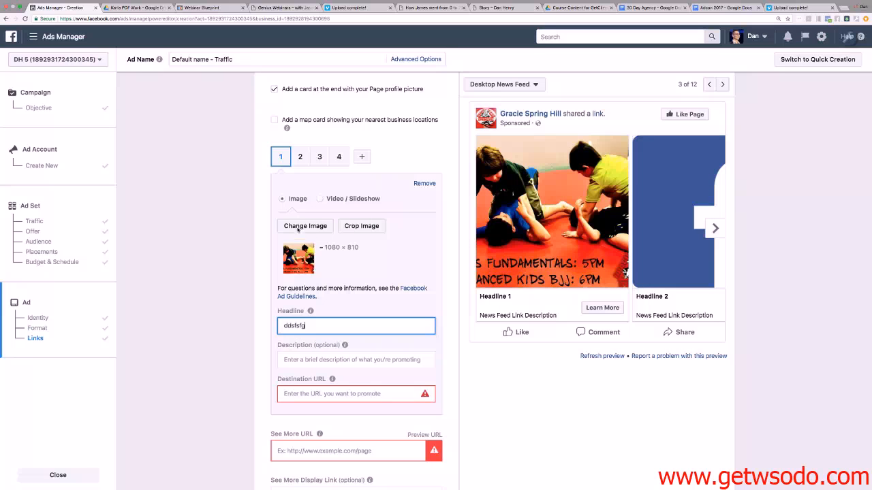
type("s")
Give the second card the black-and-white 1080 × 1324 page image and the headline "sfgsfgsfg", and check it in the preview
left_click(300, 158)
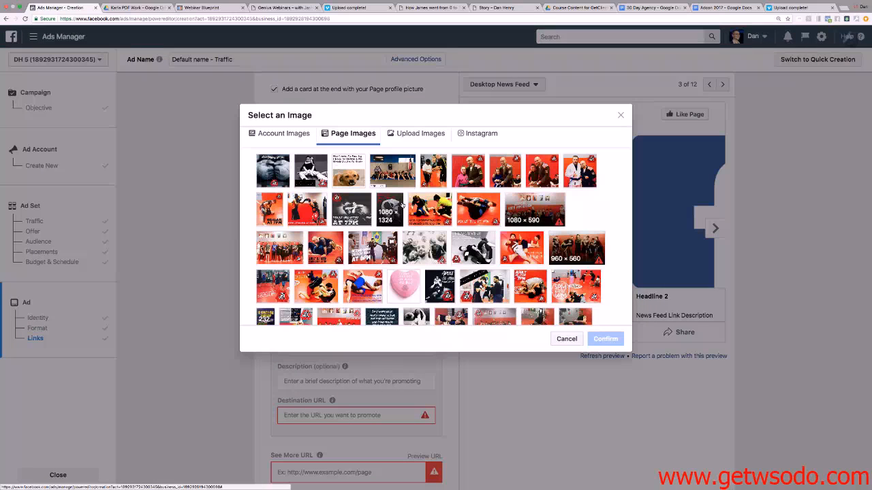
left_click(382, 212)
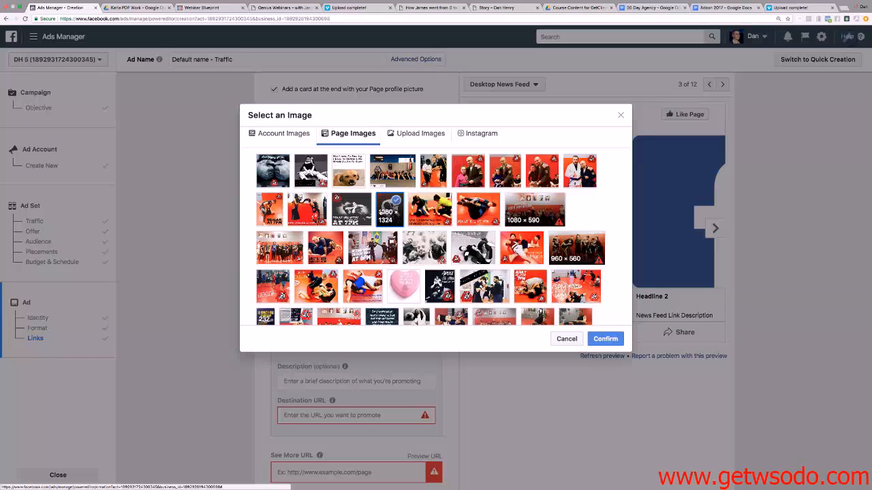
left_click(605, 339)
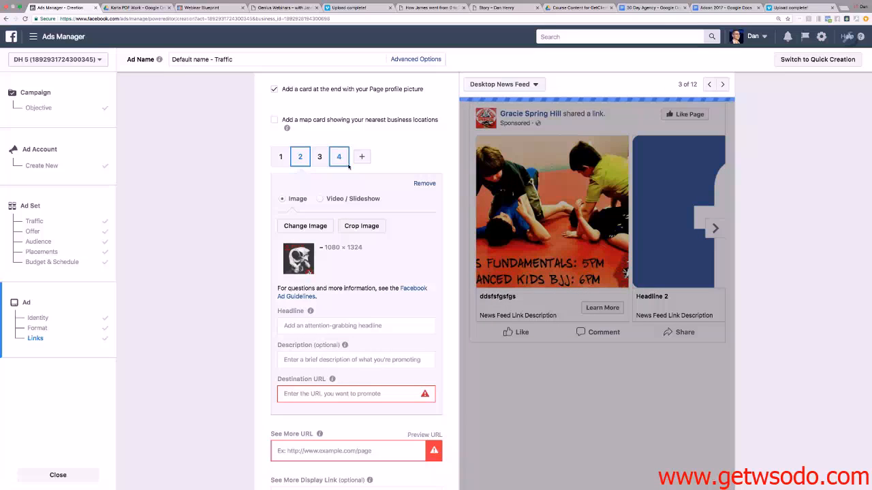
left_click(323, 325)
type("sfgsfgsfg")
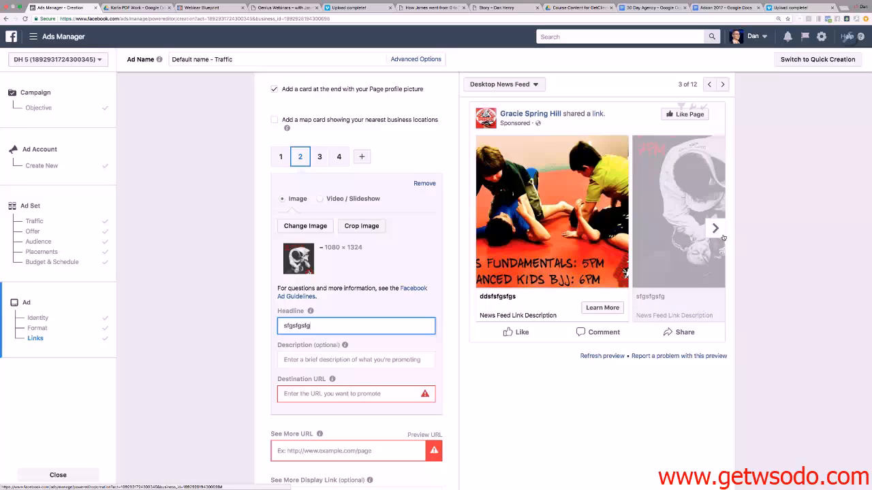
left_click(719, 235)
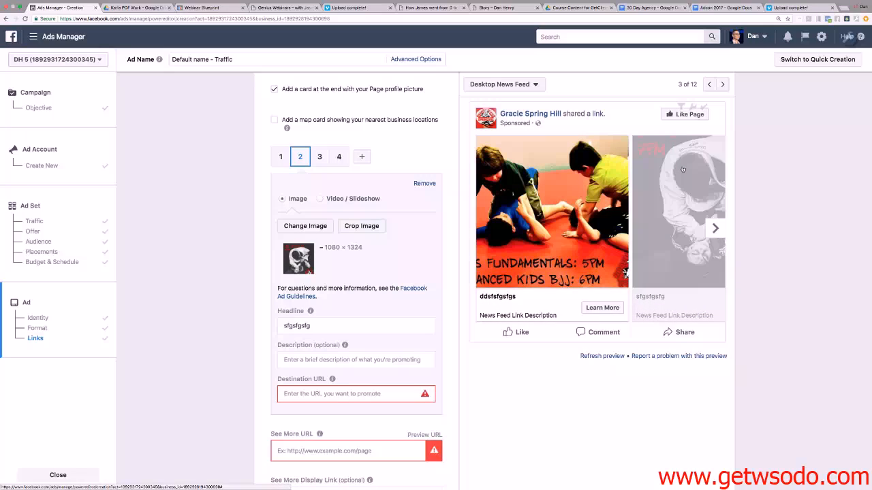
Enter "jahgdahgdhsjdg" as the carousel ad's main text
scroll(323, 151, "up", 5)
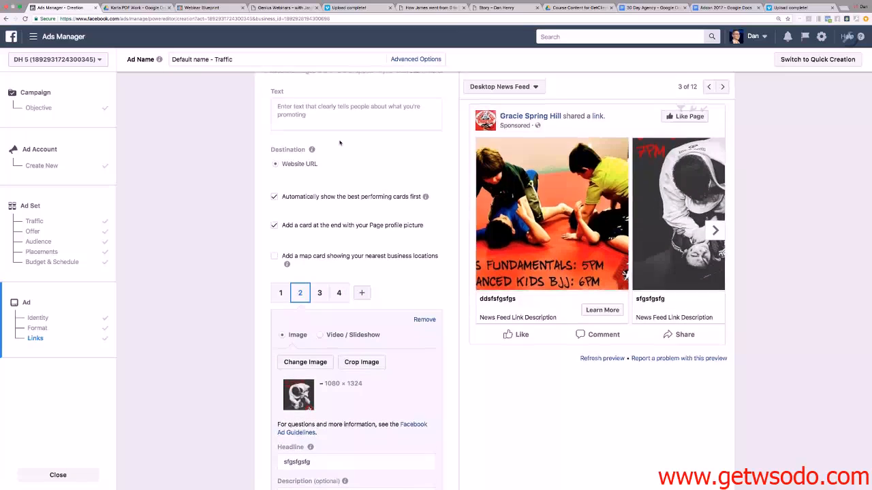
left_click(322, 151)
type("jahgdahgdhsjdg")
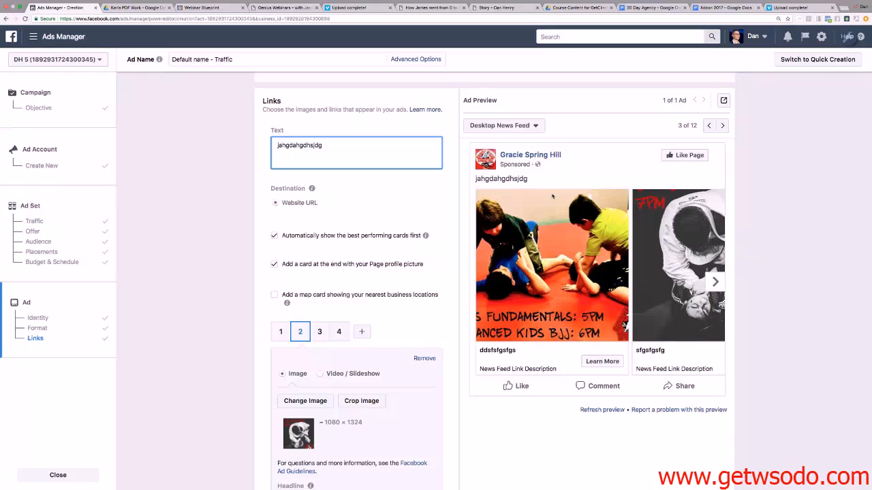
Review the carousel ad's preview, its URL, call-to-action and tracking settings, and the available ad formats
scroll(522, 197, "down", 4)
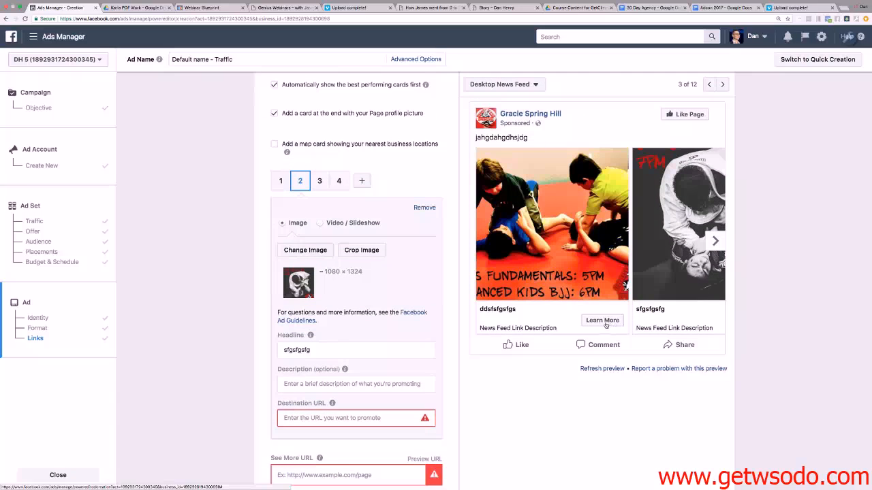
scroll(613, 286, "down", 8)
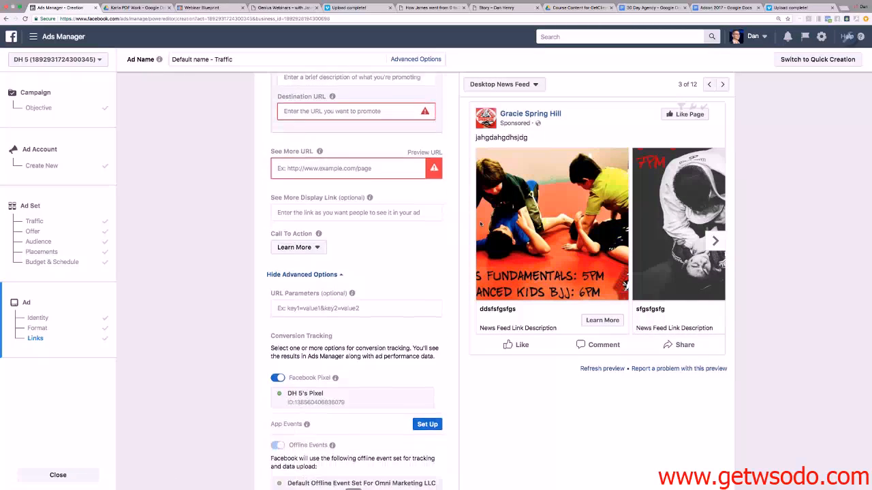
scroll(480, 224, "up", 9)
scroll(481, 224, "up", 12)
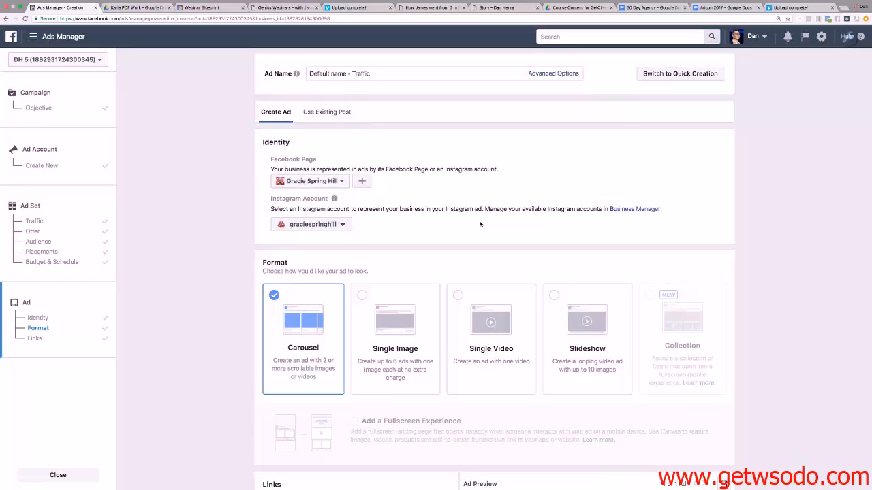
scroll(480, 223, "down", 3)
scroll(480, 224, "down", 2)
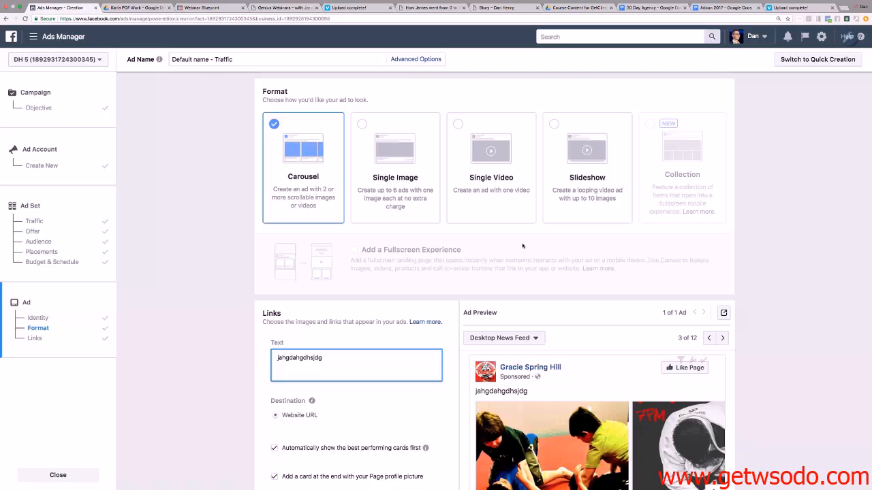
Review the carousel ad's preview, destination and tracking settings, and the available ad formats once more
scroll(534, 304, "down", 3)
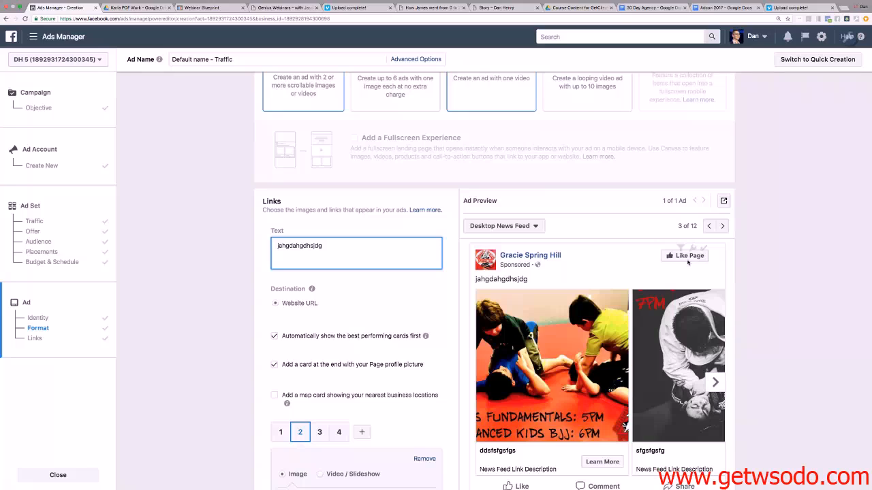
scroll(669, 358, "down", 5)
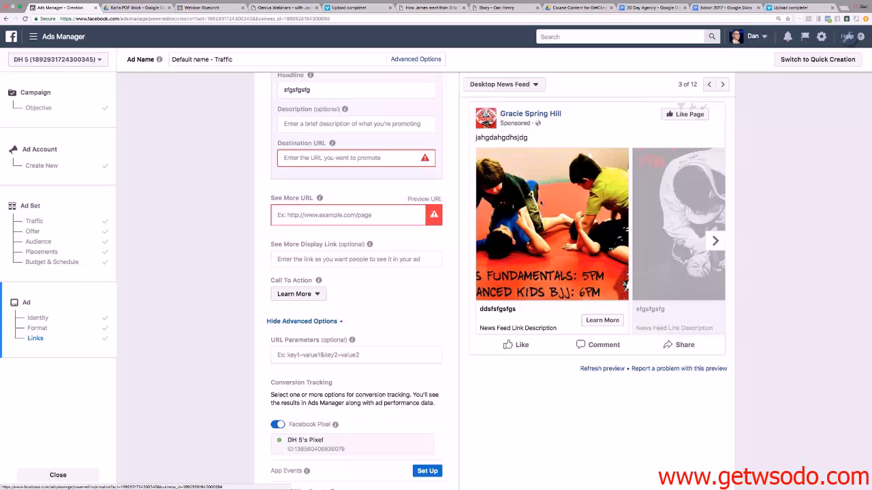
scroll(531, 201, "up", 10)
scroll(531, 201, "up", 2)
scroll(527, 198, "down", 3)
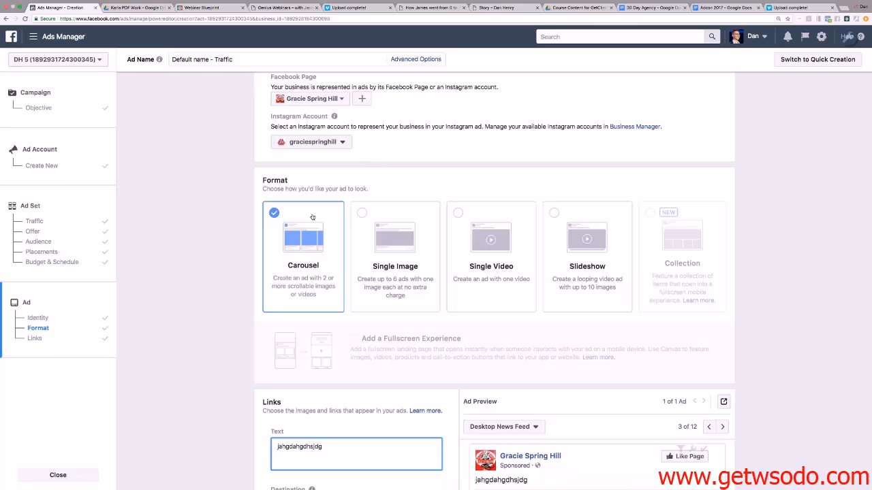
scroll(412, 235, "down", 3)
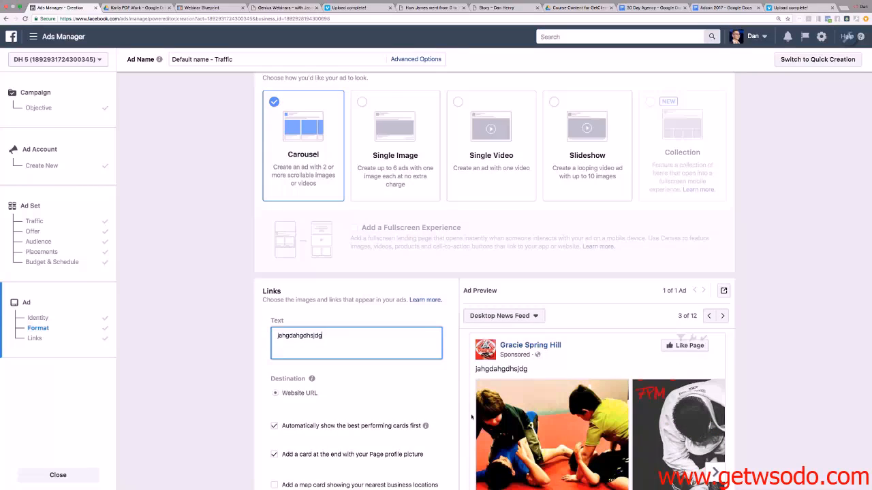
scroll(471, 416, "down", 10)
scroll(465, 356, "up", 15)
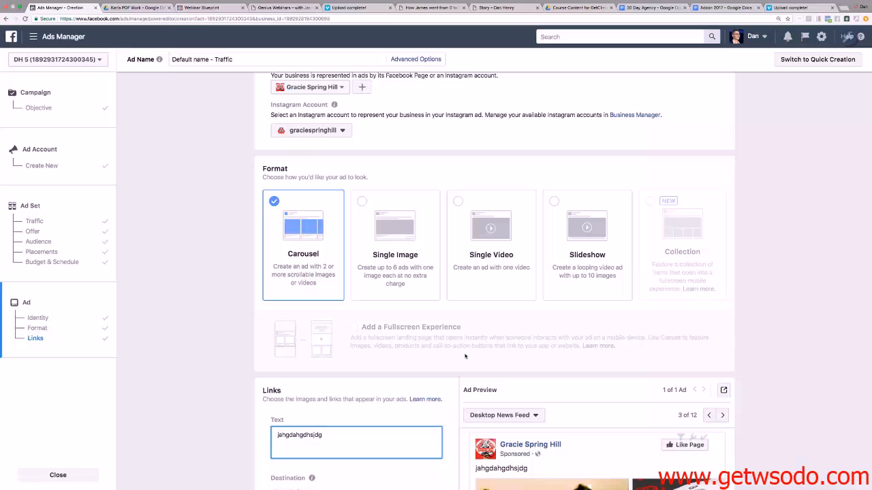
scroll(366, 310, "up", 3)
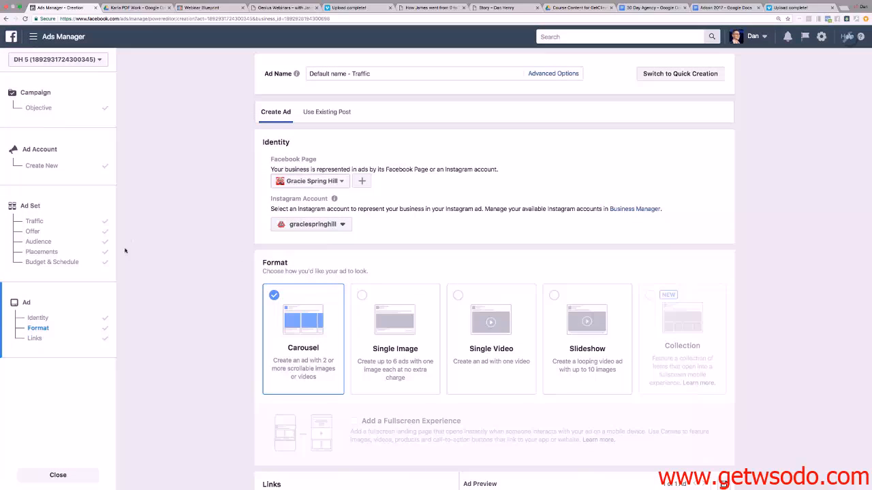
Change the campaign objective to Messages and proceed past the ad account setup to the ad set
left_click(61, 234)
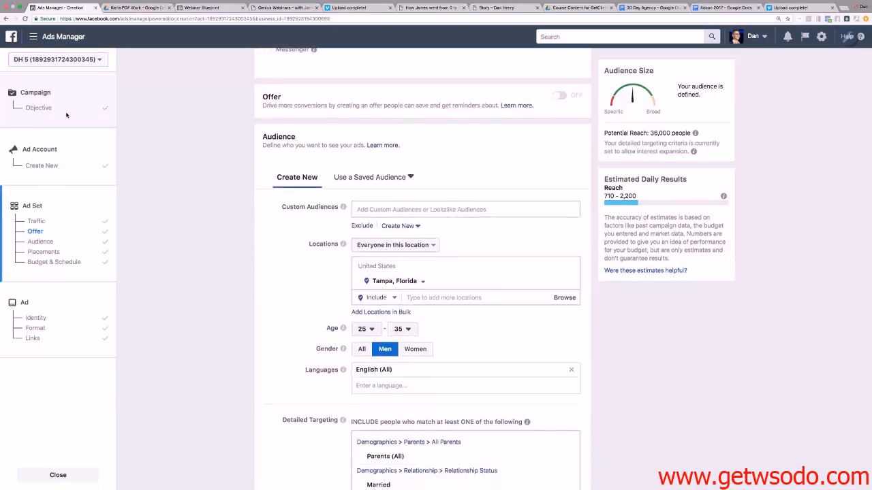
left_click(66, 114)
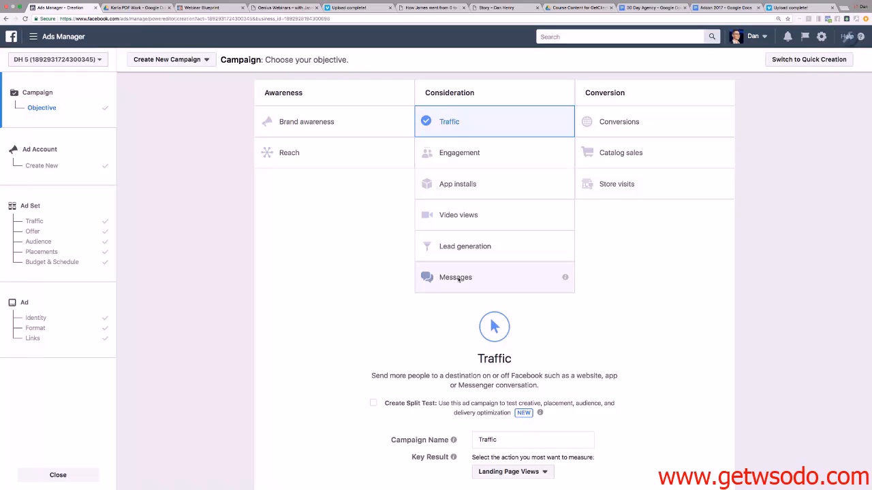
left_click(459, 278)
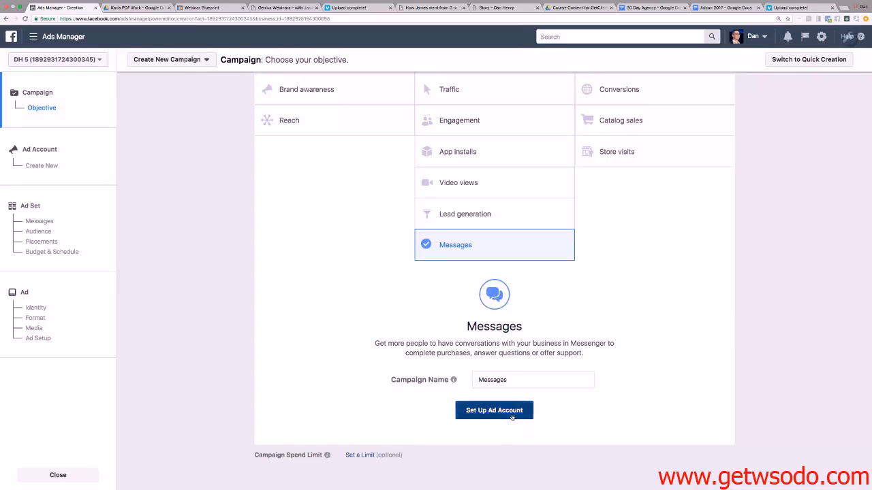
left_click(512, 469)
left_click(714, 334)
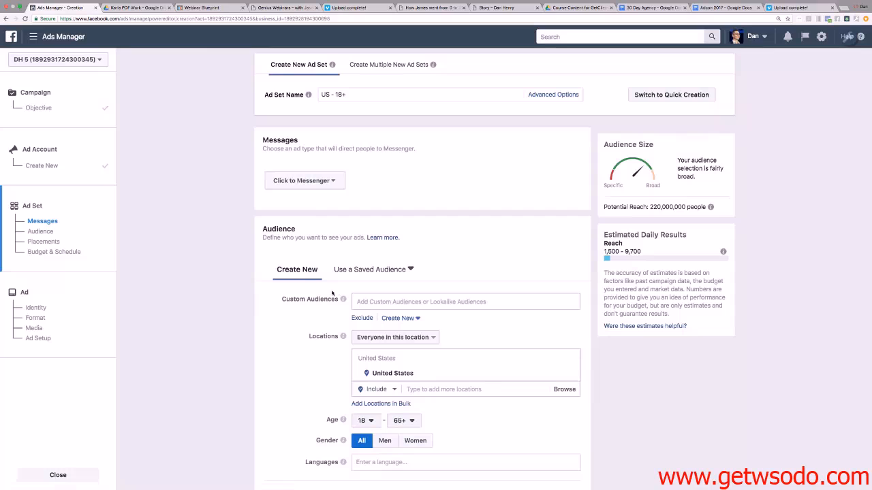
Compare the descriptions of the Click to Messenger and Sponsored Message ad types, keeping Click to Messenger
left_click(305, 181)
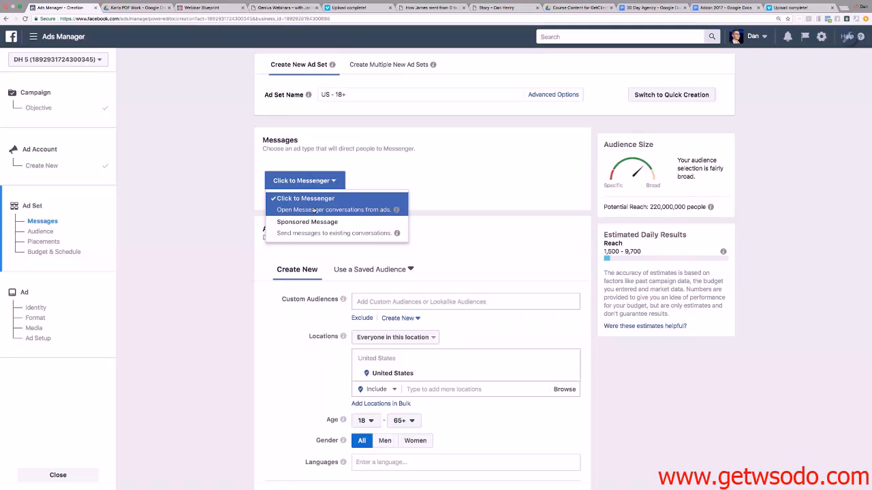
key("Down")
mouse_move(396, 212)
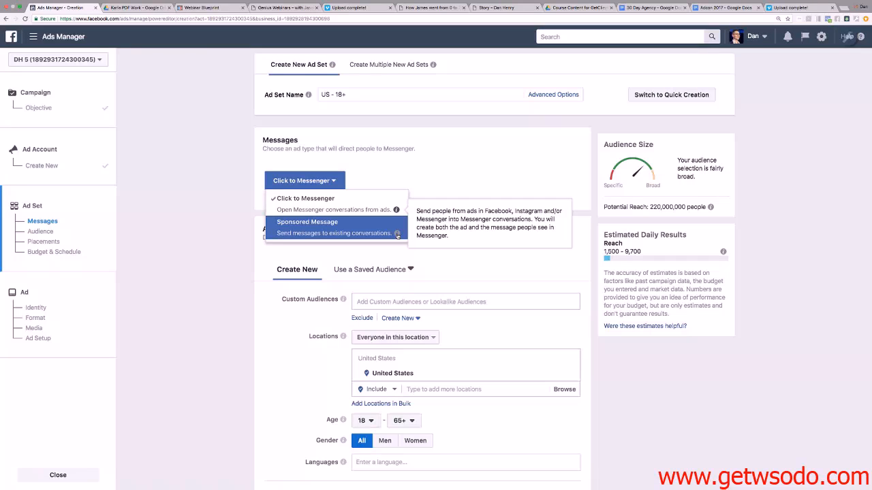
mouse_move(397, 235)
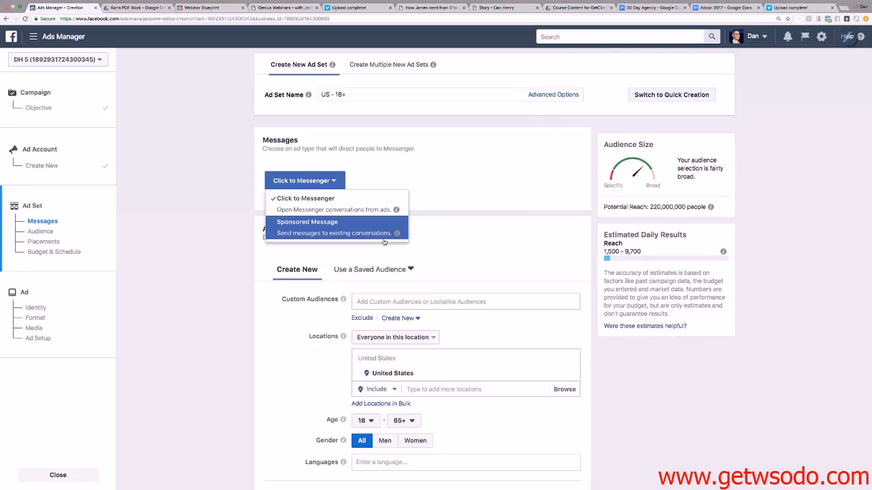
mouse_move(341, 237)
mouse_move(313, 227)
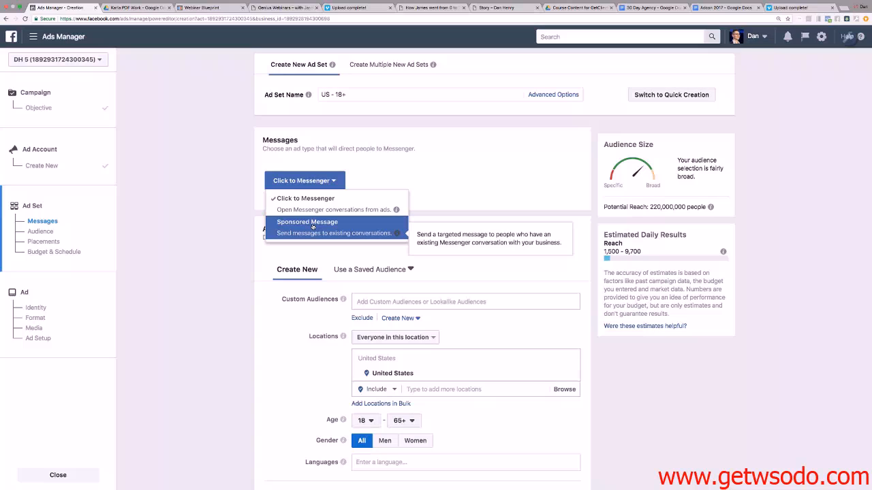
left_click(312, 203)
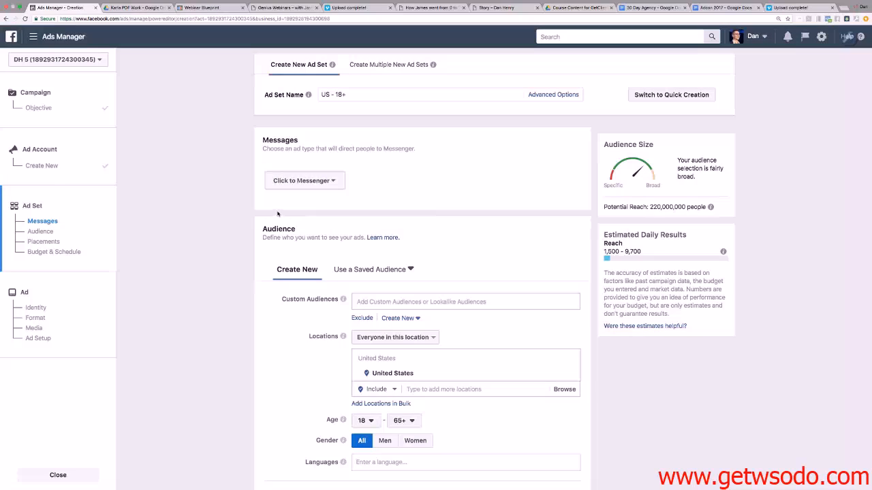
Accept the ad set's default audience, placements and $5.00 daily budget, and continue to the ad
scroll(277, 214, "down", 5)
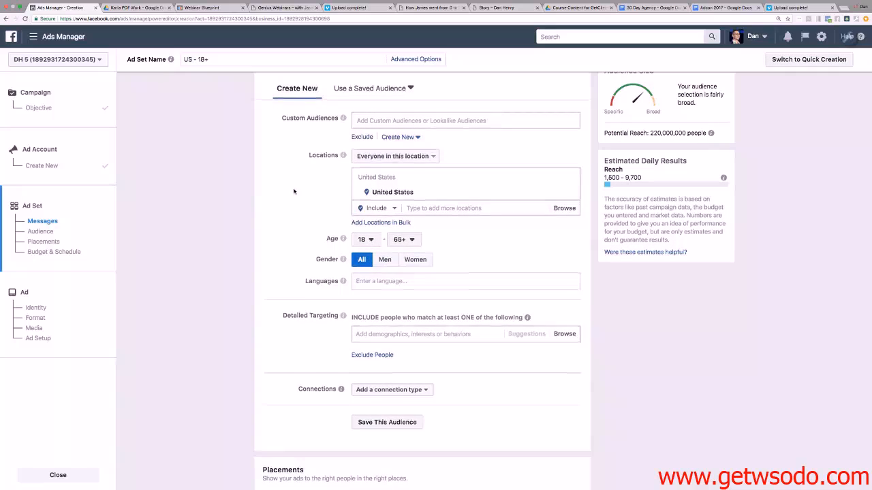
scroll(293, 191, "down", 10)
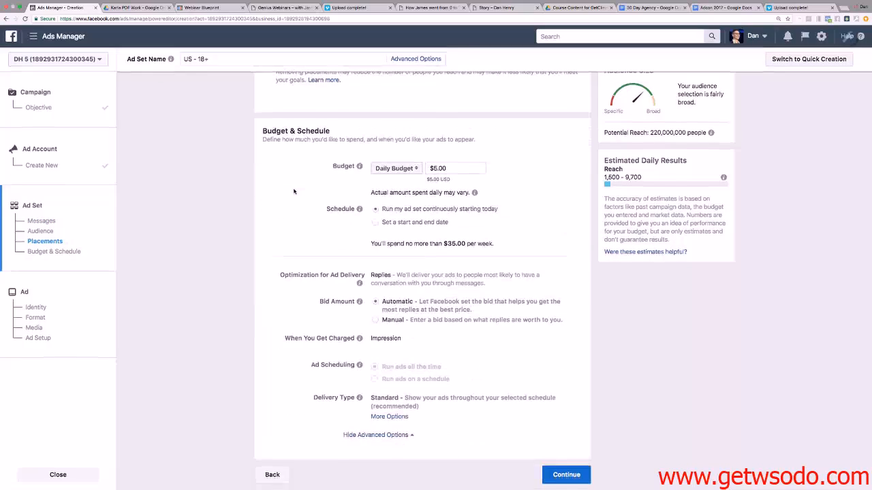
left_click(566, 476)
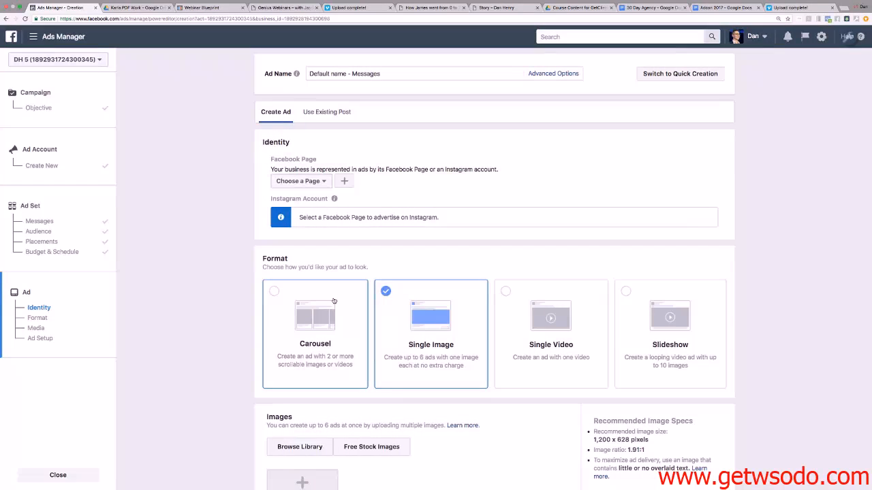
Examine the Messages ad's format choices, image options, headline, Send Message call to action and Messenger setup
scroll(334, 301, "down", 2)
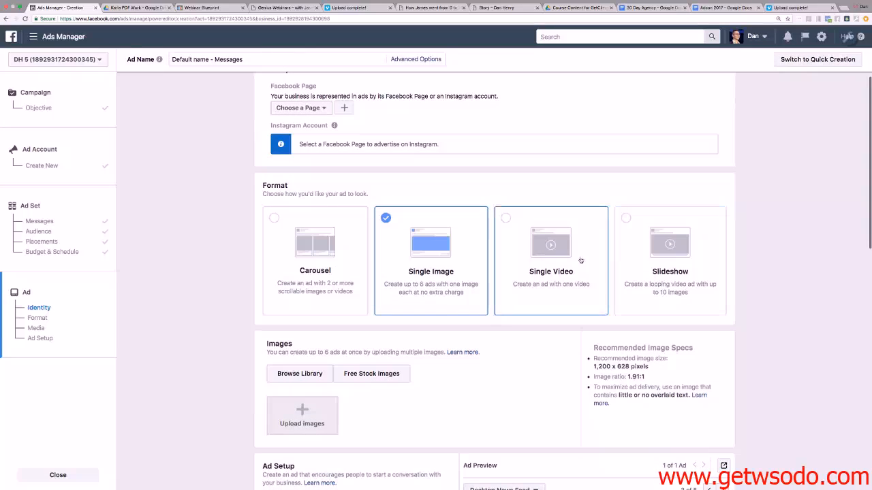
scroll(577, 261, "up", 2)
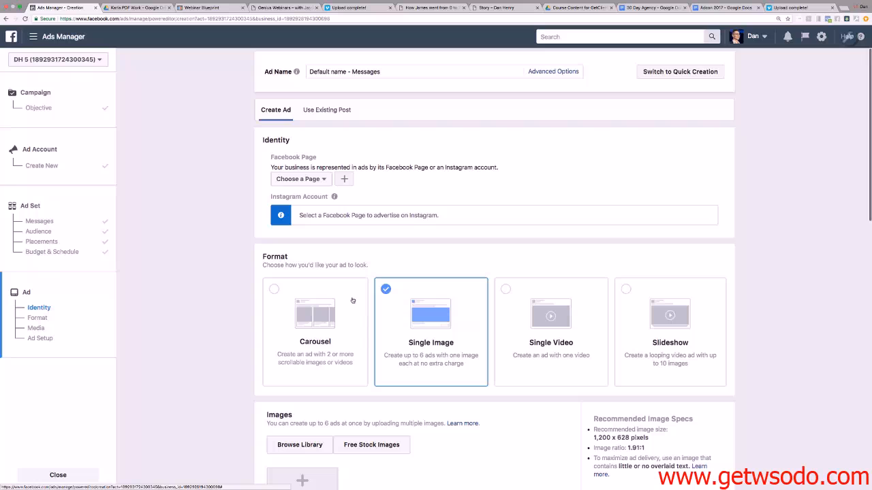
scroll(187, 246, "down", 5)
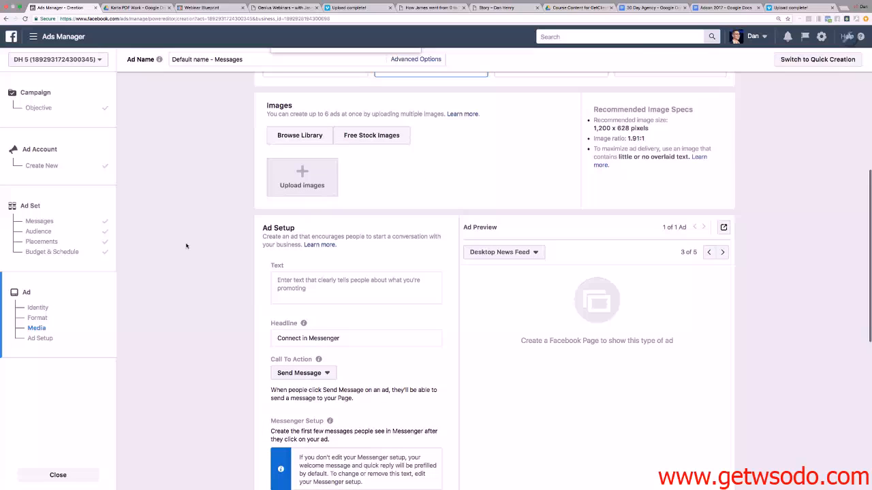
scroll(349, 273, "down", 5)
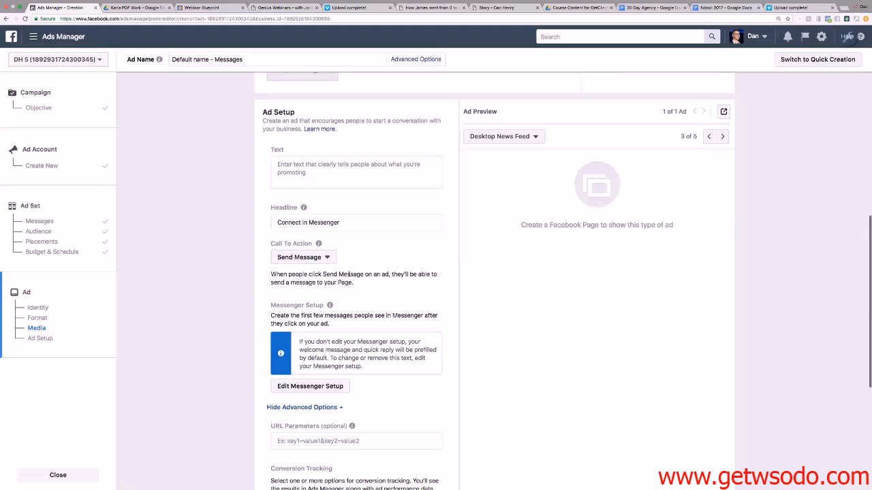
scroll(349, 274, "up", 2)
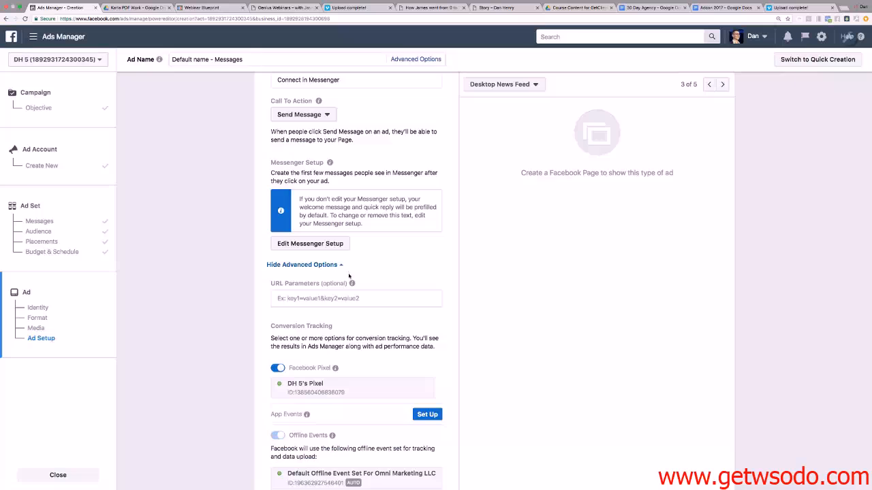
scroll(334, 246, "up", 2)
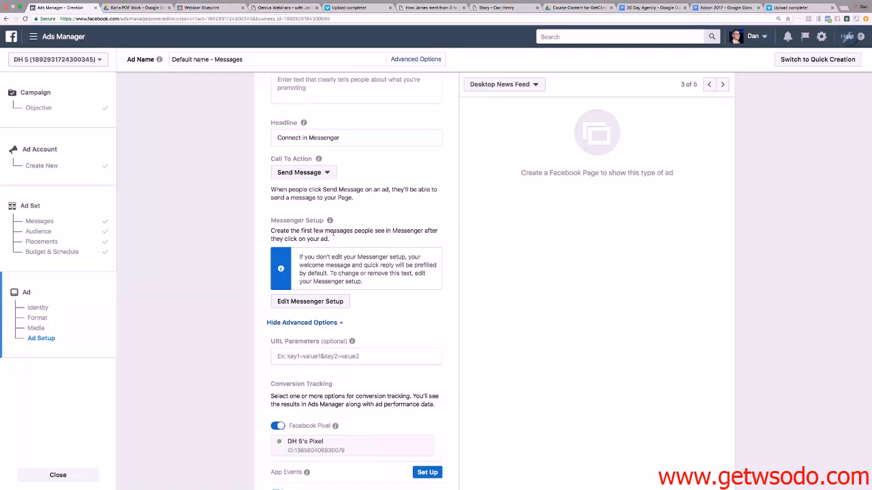
scroll(332, 217, "up", 5)
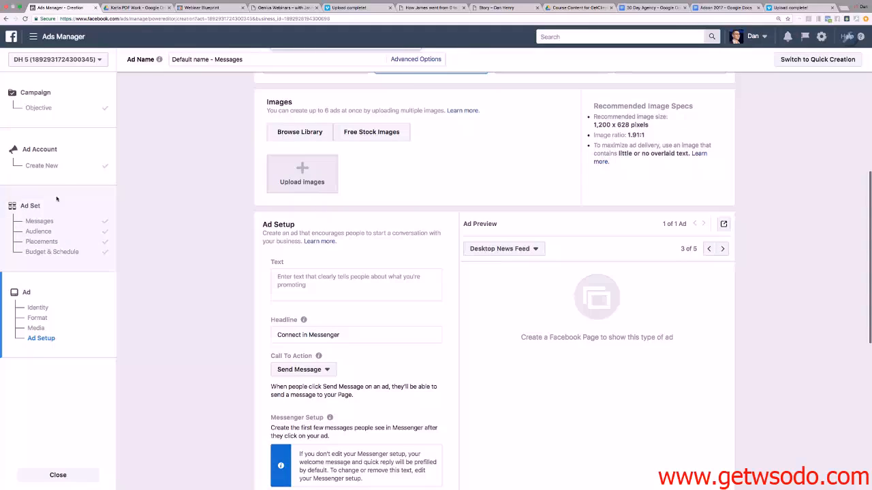
Change the campaign objective to Lead generation and proceed past the ad account setup to the ad set
left_click(48, 108)
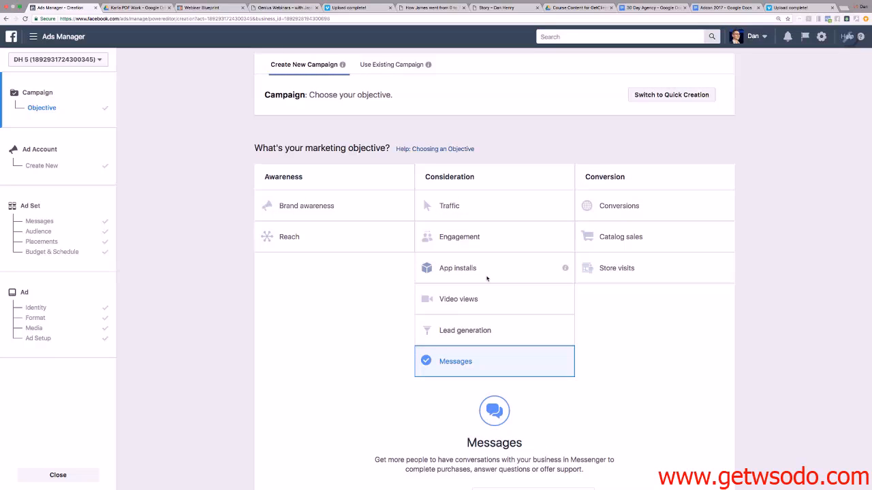
left_click(479, 332)
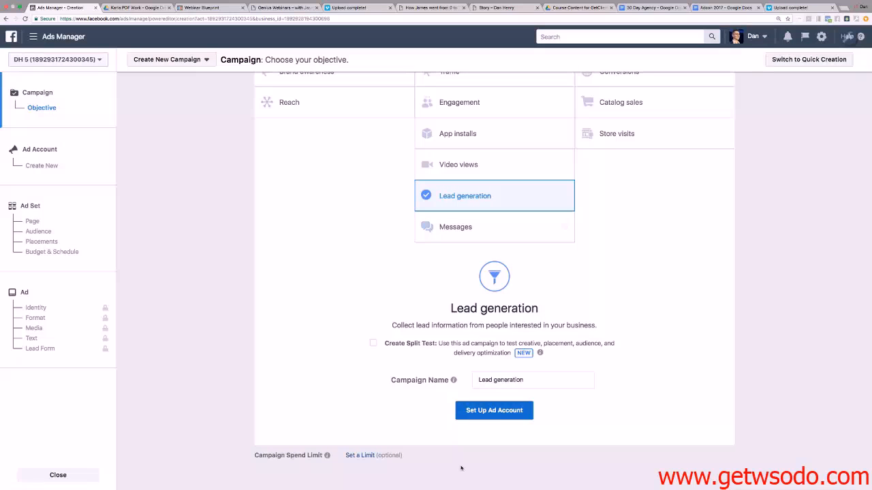
left_click(495, 413)
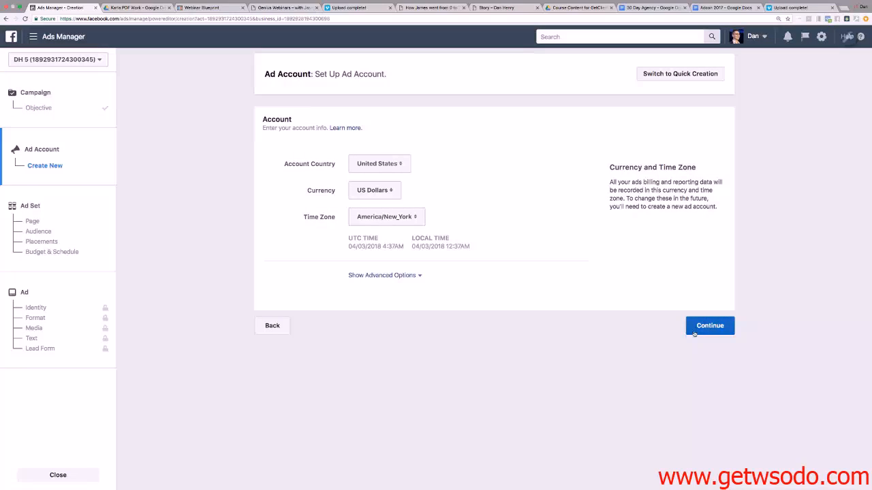
left_click(698, 329)
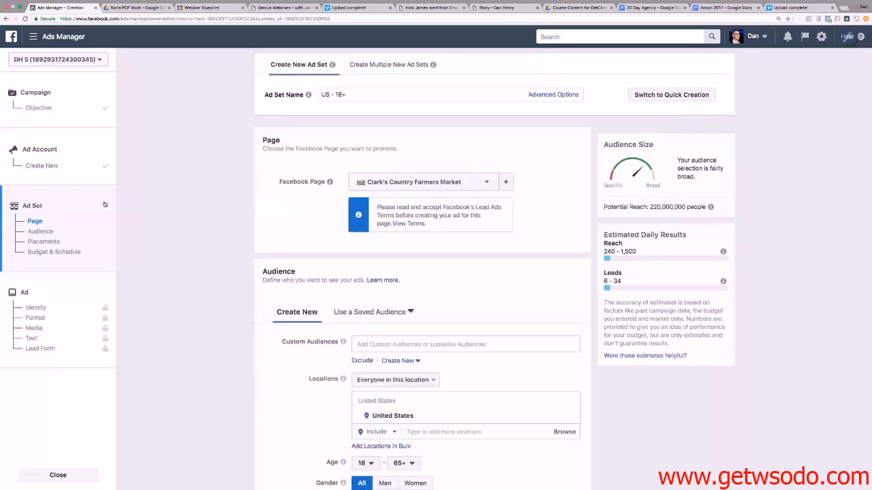
Try to continue to the ad with the lead generation ad set's default settings
scroll(551, 435, "down", 15)
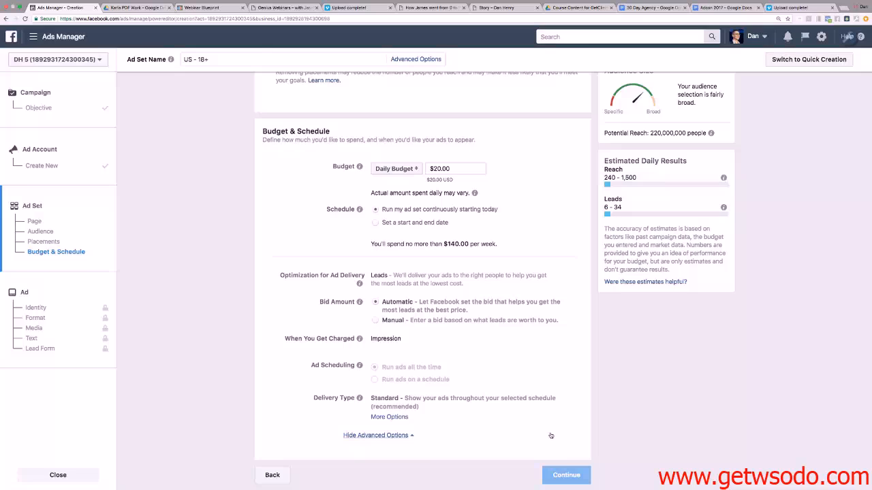
left_click(553, 473)
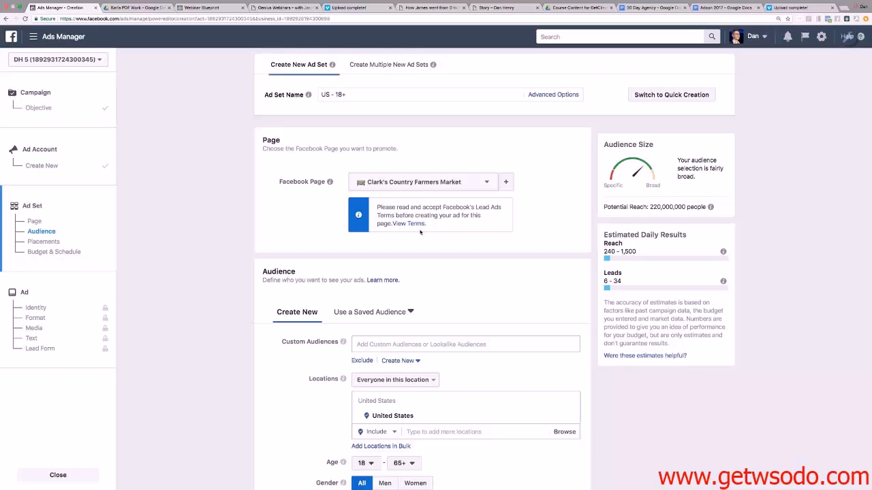
scroll(436, 259, "down", 10)
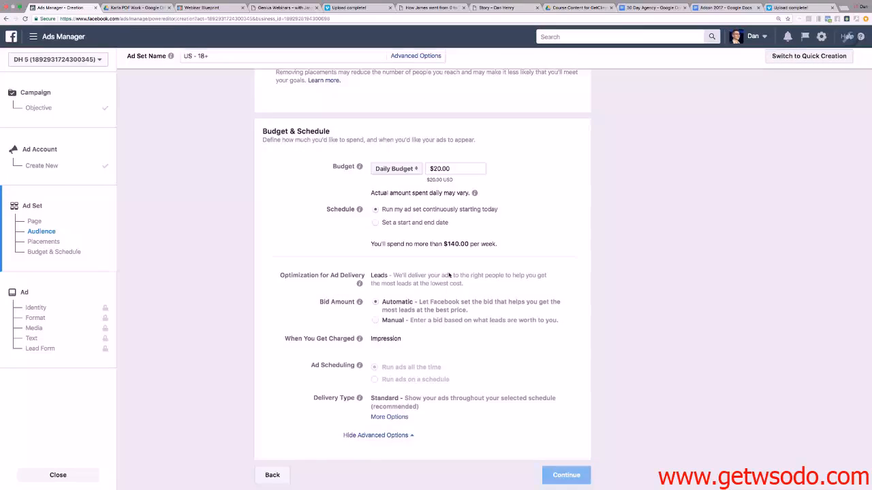
Restrict the ad set's audience to men, and check the remaining ad set settings up to the Facebook Page selection
scroll(449, 274, "up", 10)
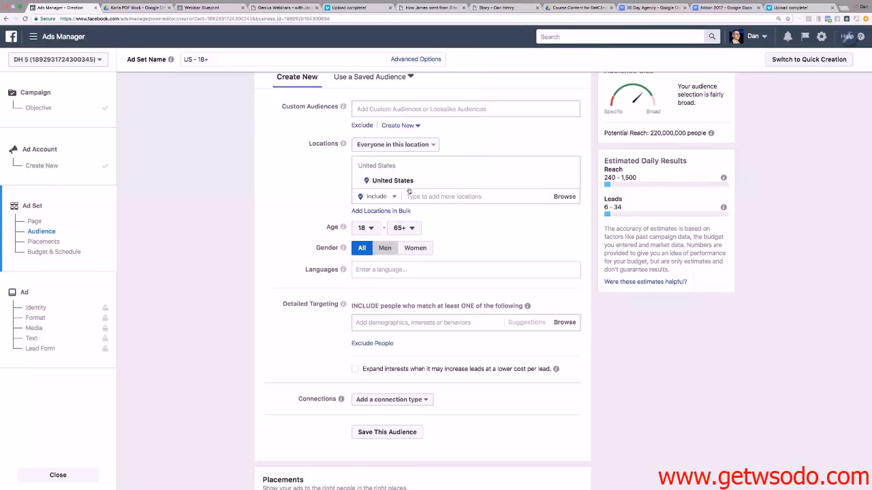
left_click(384, 248)
scroll(413, 152, "down", 7)
scroll(414, 151, "up", 7)
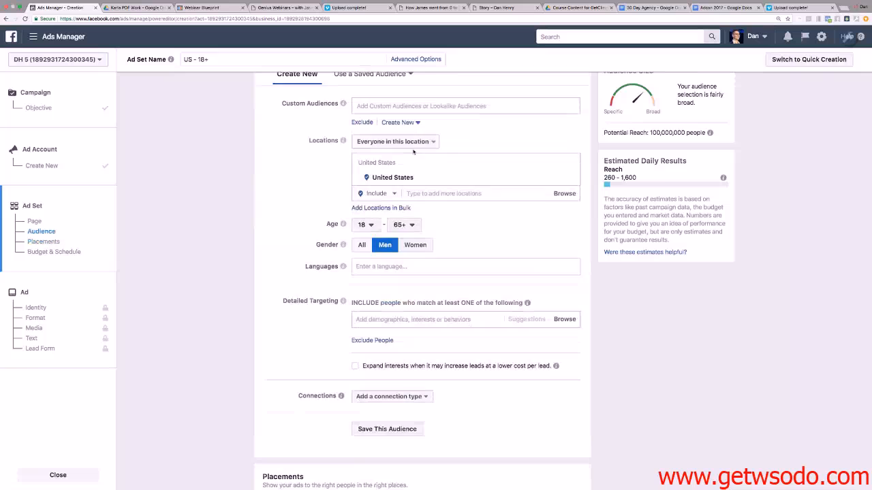
scroll(413, 151, "up", 3)
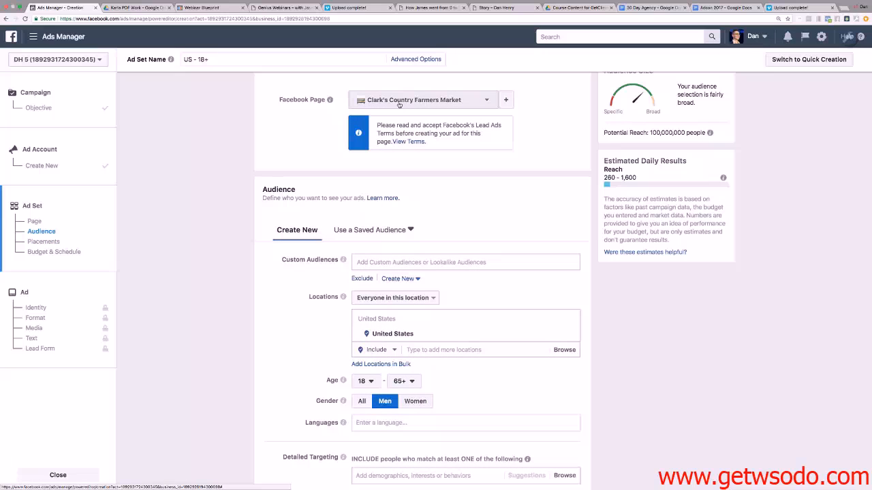
Accept Facebook's Lead Ads Terms for the Clark's Country Farmers Market page
left_click(399, 103)
left_click(377, 155)
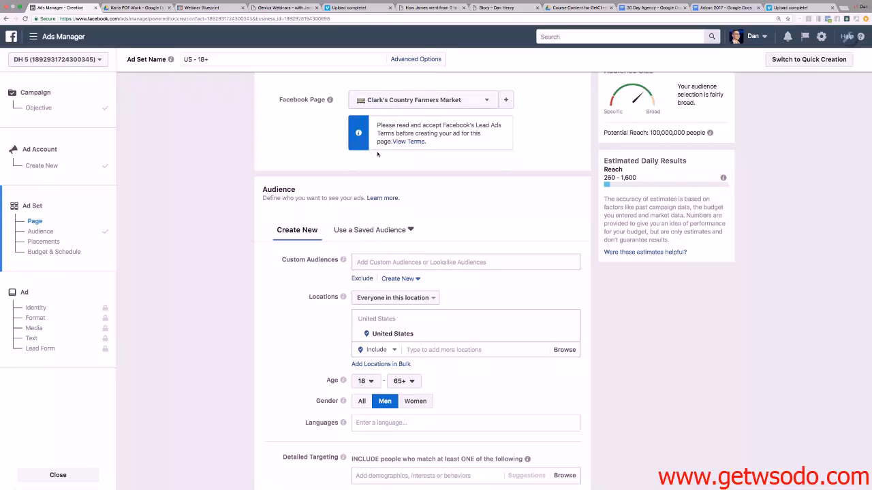
scroll(379, 157, "up", 2)
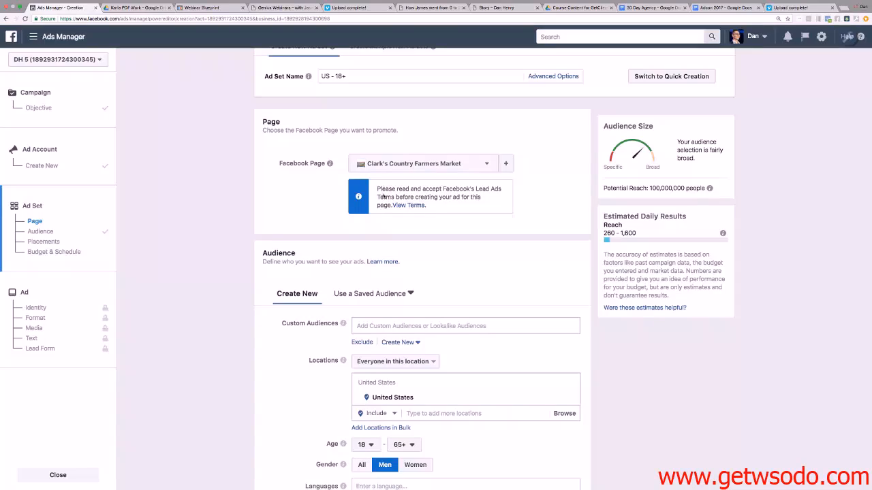
left_click_drag(378, 189, 428, 206)
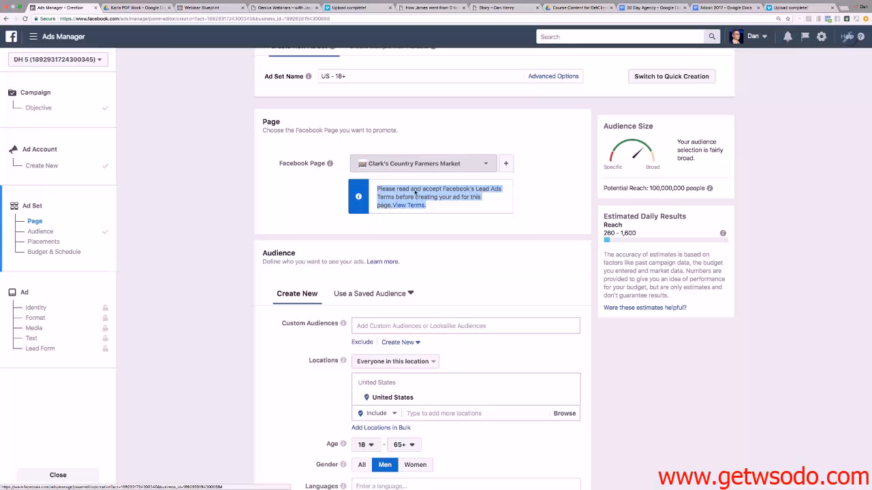
left_click(412, 163)
scroll(405, 233, "down", 3)
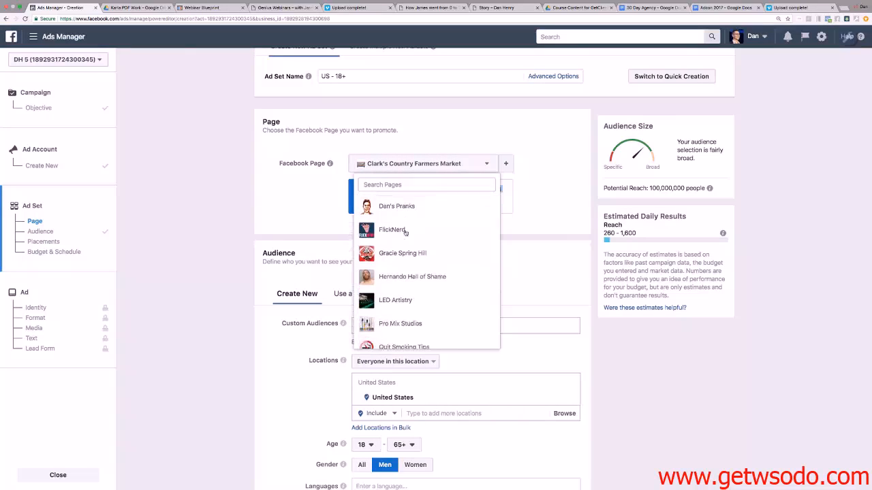
scroll(405, 232, "up", 2)
left_click(407, 206)
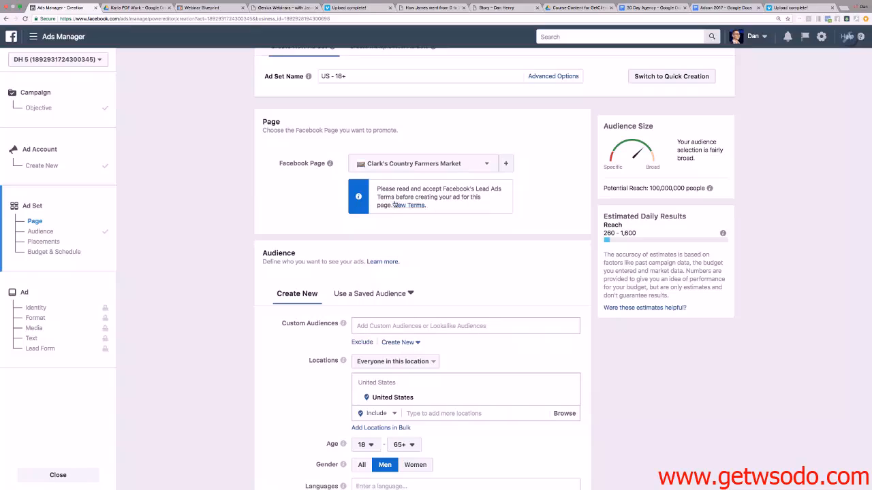
left_click(409, 206)
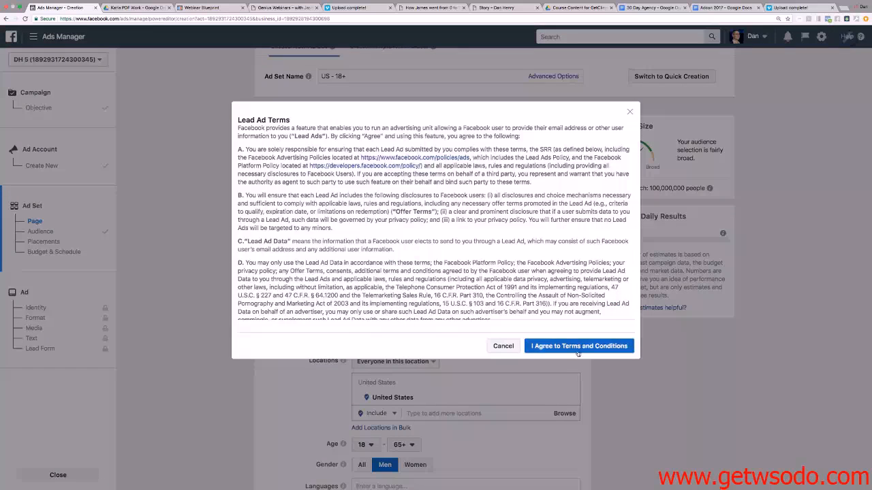
left_click(553, 345)
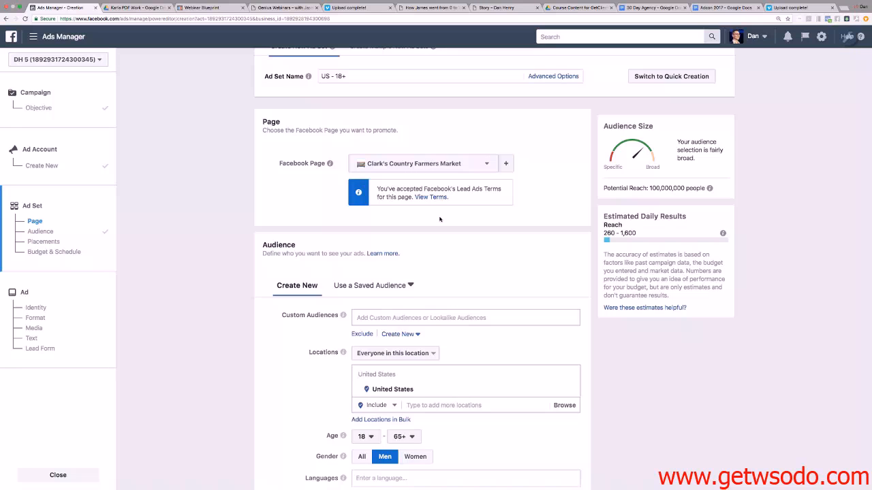
Continue to the lead generation ad and examine its format choices, image section, text fields and preview placements
scroll(439, 218, "down", 15)
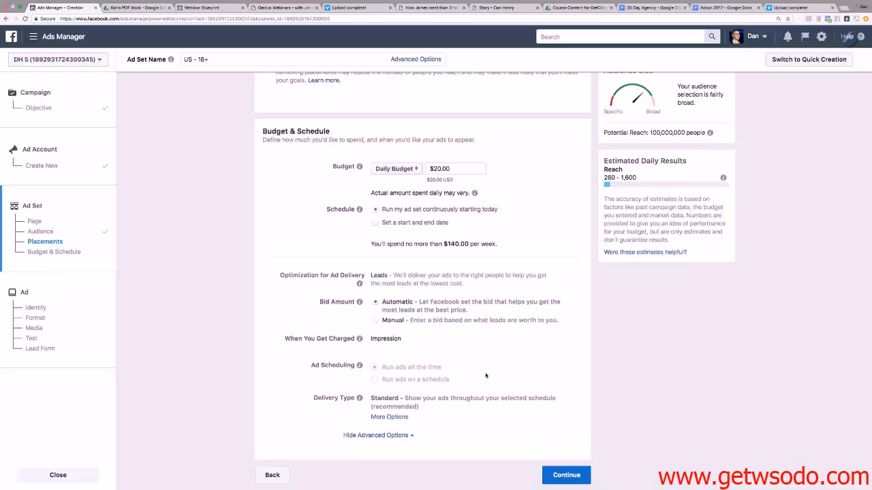
left_click(566, 475)
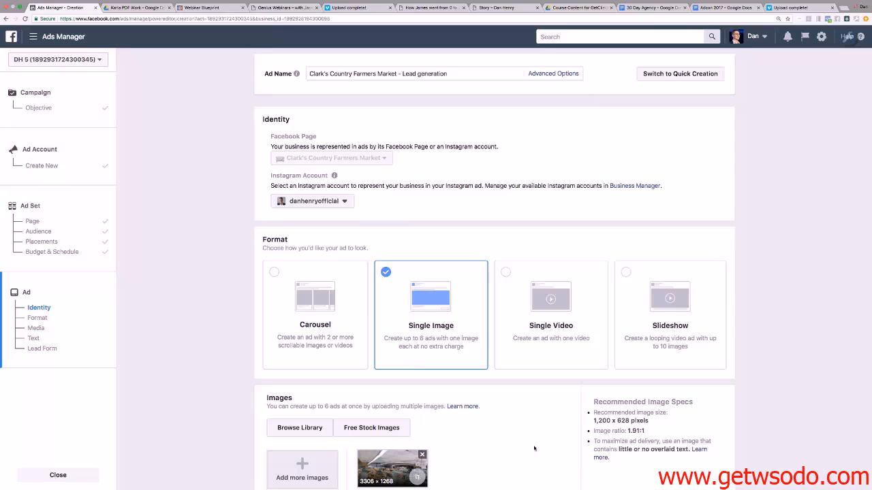
scroll(317, 134, "down", 8)
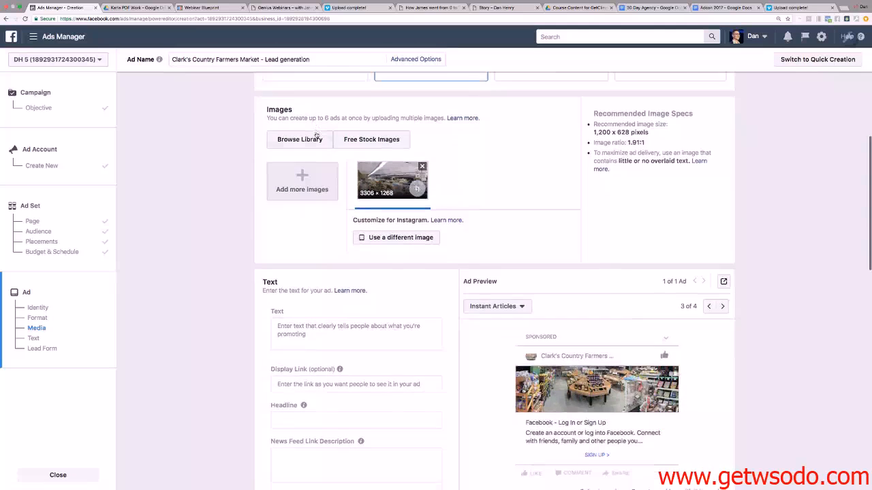
scroll(316, 134, "up", 10)
scroll(345, 162, "down", 5)
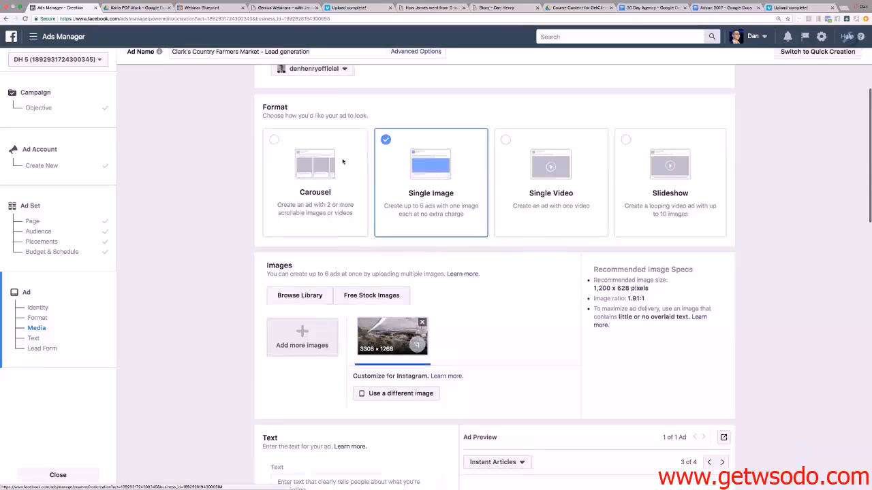
scroll(342, 161, "down", 10)
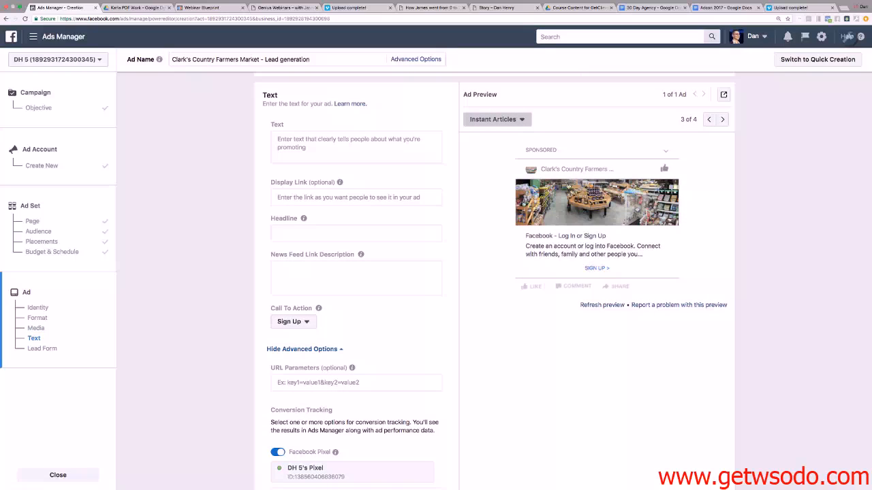
left_click(496, 119)
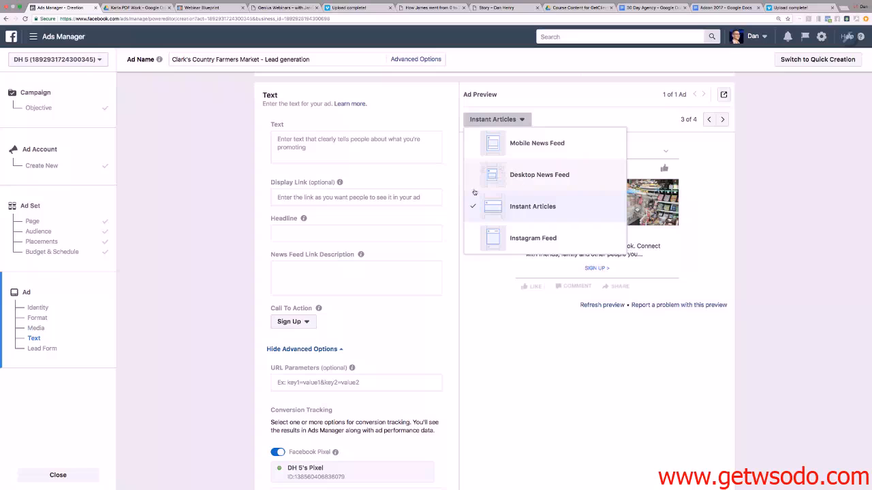
Change the ad set's Facebook Page to Gracie Spring Hill and continue to the ad
left_click(59, 223)
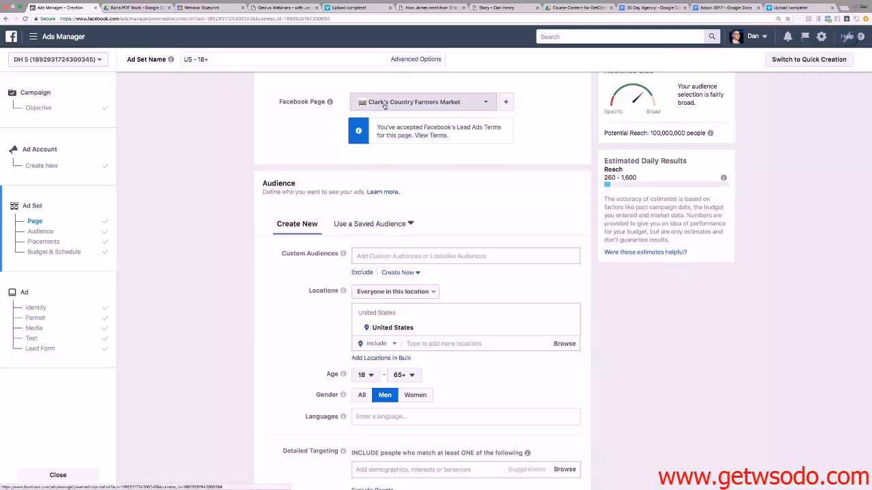
left_click(387, 104)
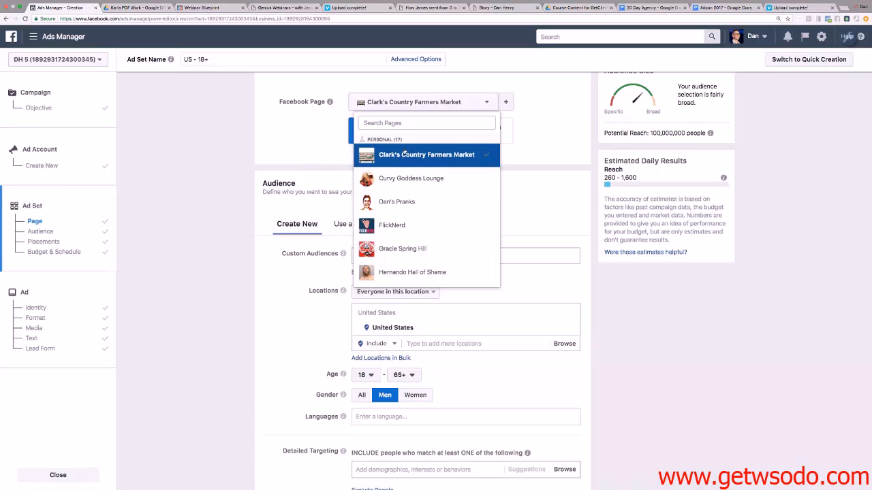
scroll(420, 230, "down", 1)
left_click(409, 232)
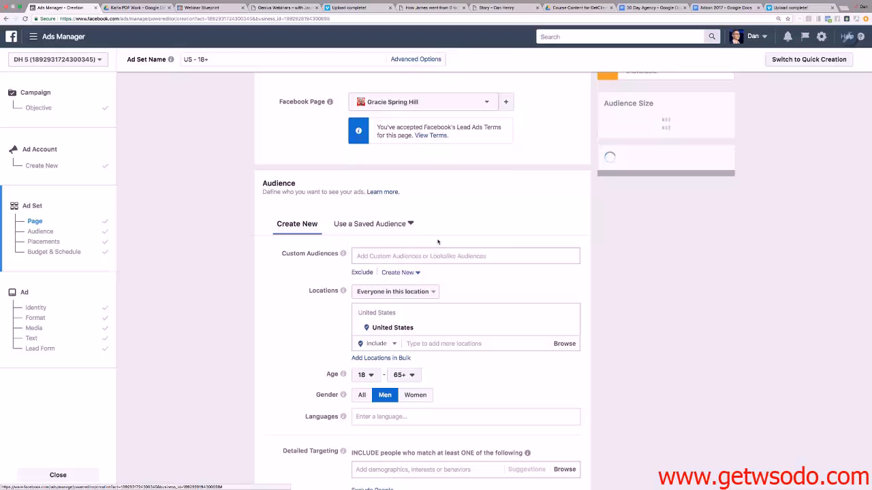
scroll(423, 273, "down", 10)
left_click(585, 472)
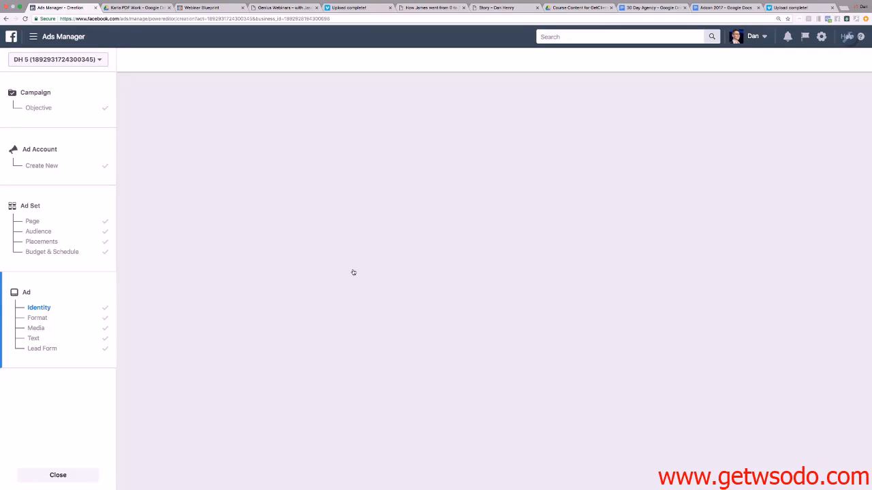
Check the ad's format and image sections, and switch the ad preview to Desktop News Feed
scroll(353, 272, "down", 3)
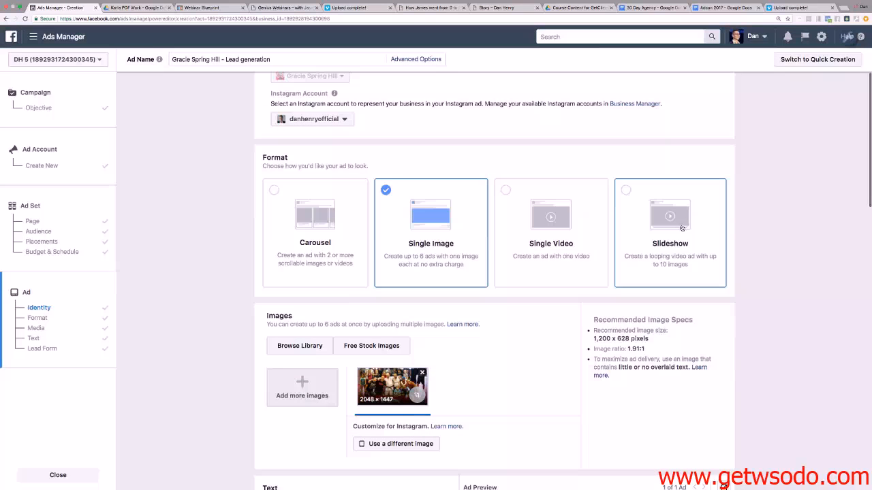
scroll(487, 242, "down", 7)
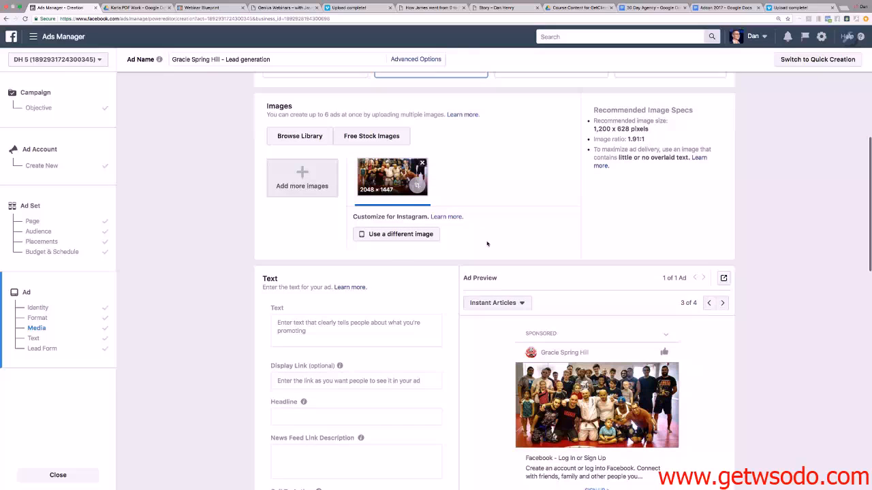
scroll(487, 242, "down", 4)
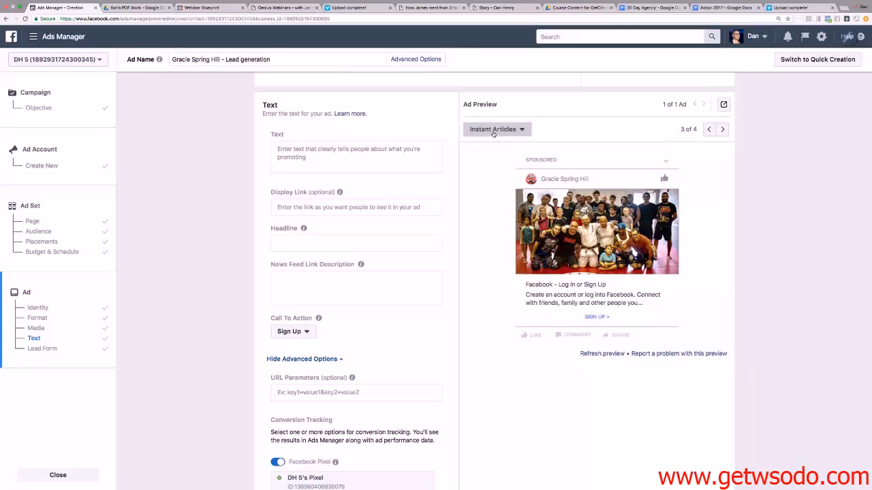
left_click(493, 133)
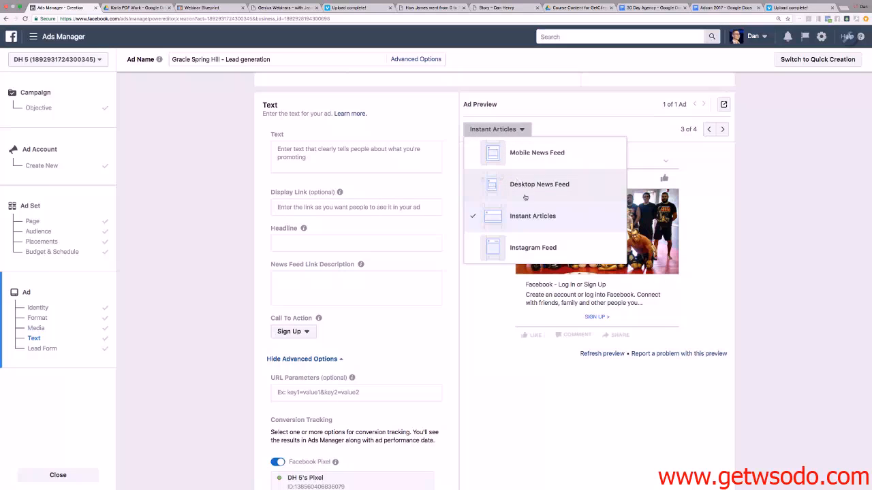
Fill in placeholder copy: text "sfgsfgsg", headline "sfgsfgsfg" and News Feed link description "sfgsfgsfgsfg"
left_click(342, 160)
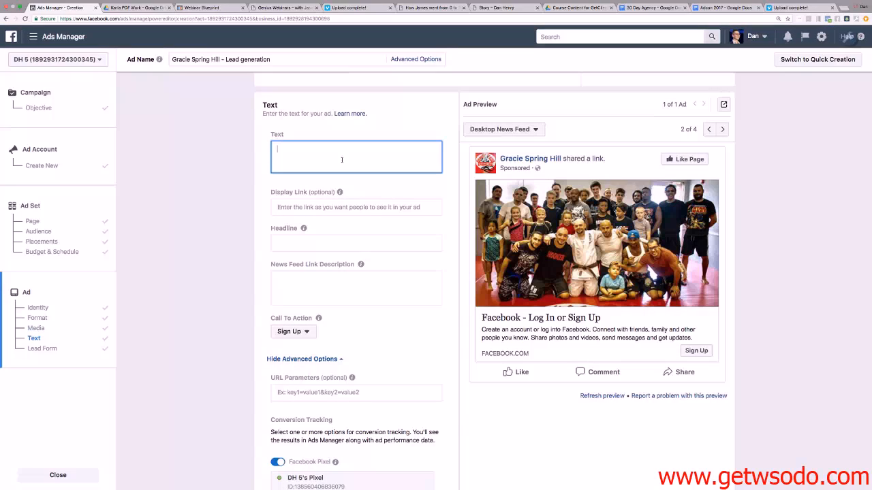
type("sfgsfgsg")
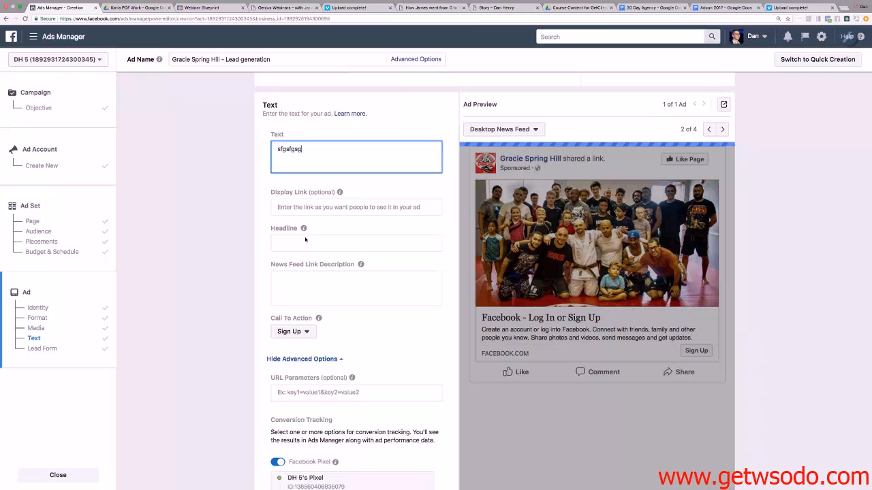
left_click(307, 242)
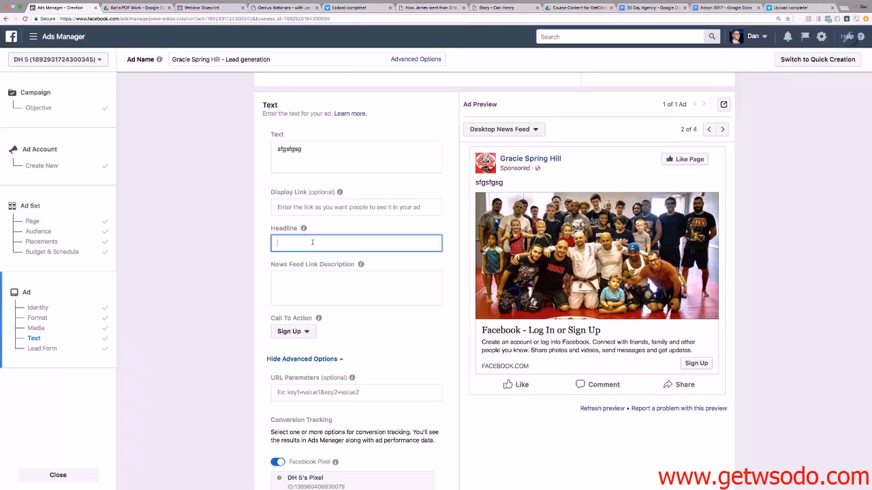
type("sfgsfgsfg")
left_click(310, 281)
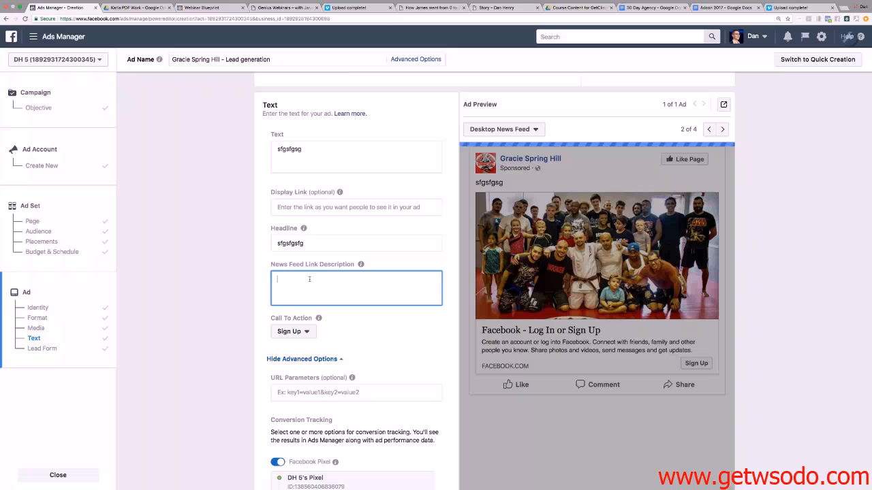
type("sfgsfgsfgsfg")
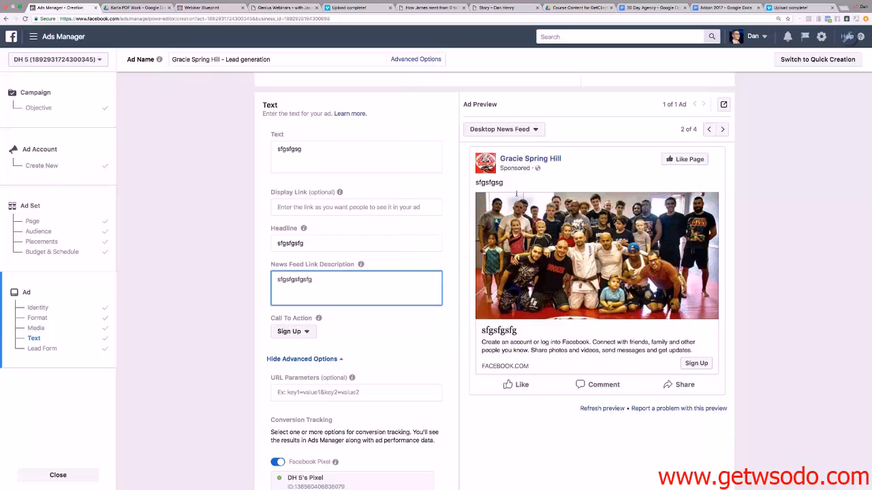
Check the lead form section and set the ad's call to action to Learn More
scroll(420, 347, "down", 2)
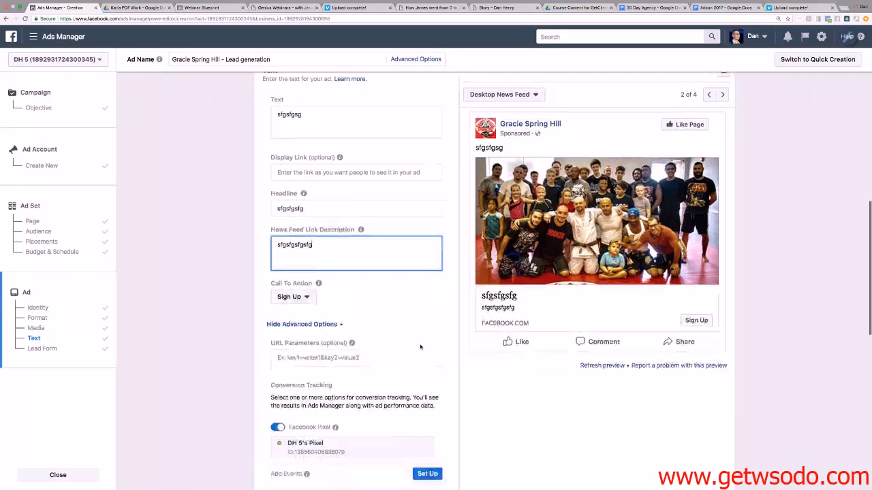
scroll(421, 347, "down", 10)
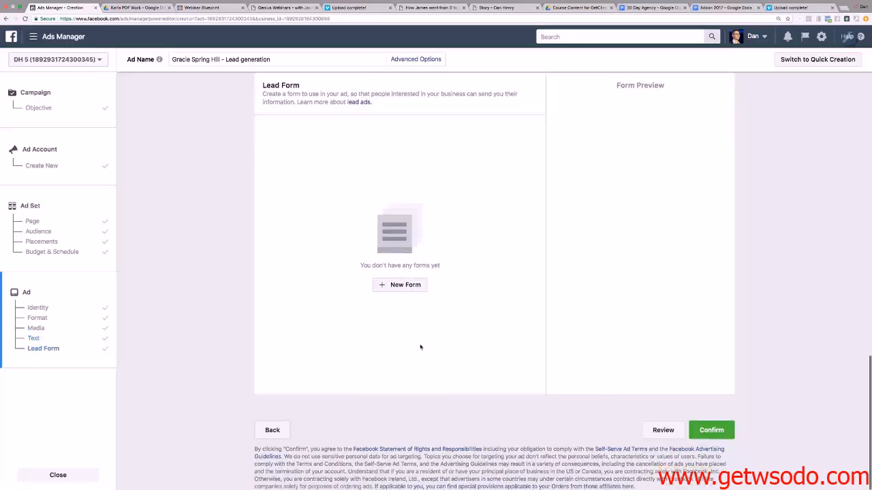
scroll(420, 348, "up", 10)
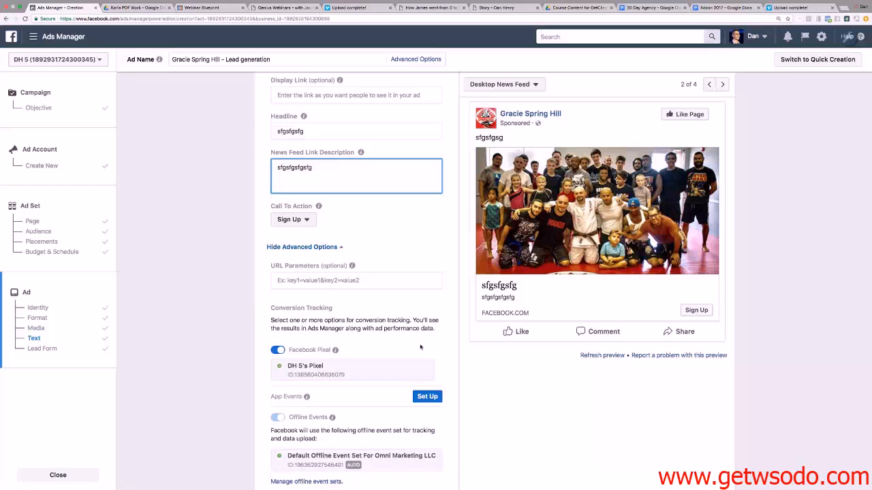
scroll(420, 348, "up", 4)
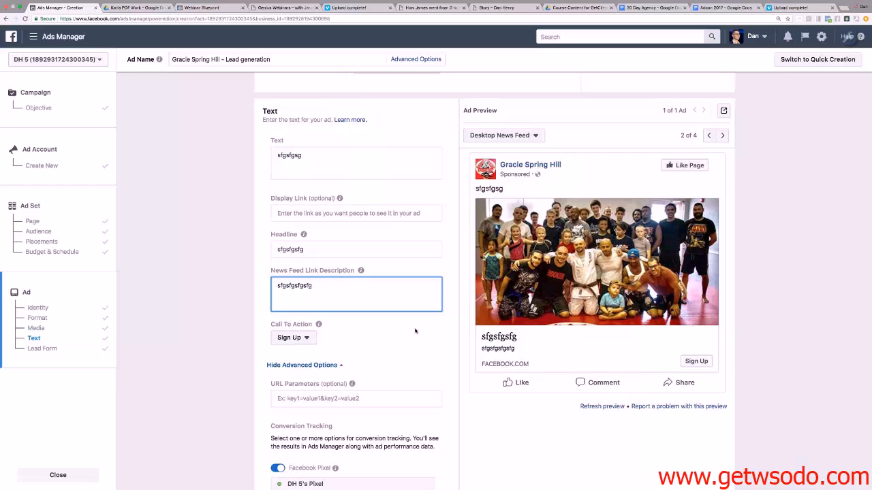
scroll(415, 331, "down", 3)
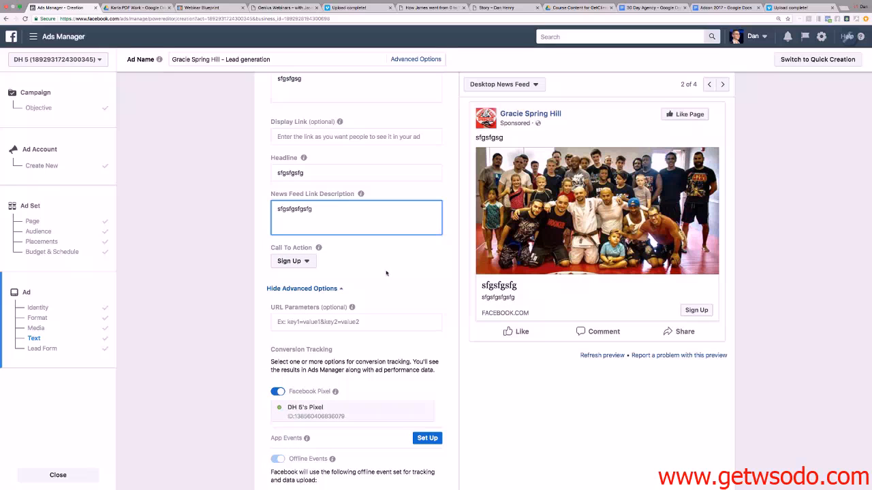
left_click(304, 272)
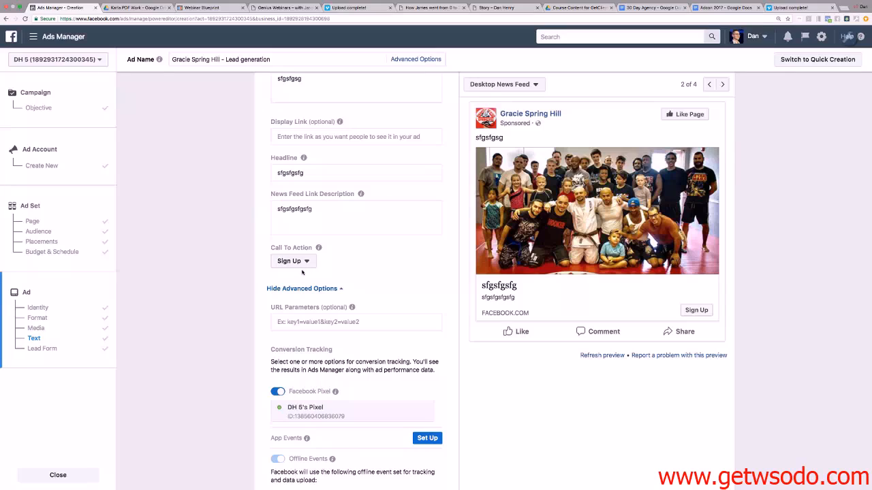
left_click(306, 261)
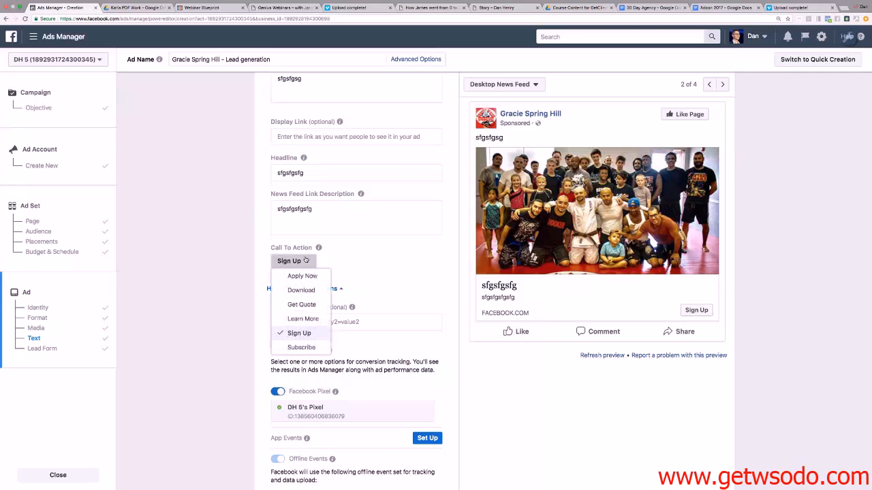
left_click(308, 318)
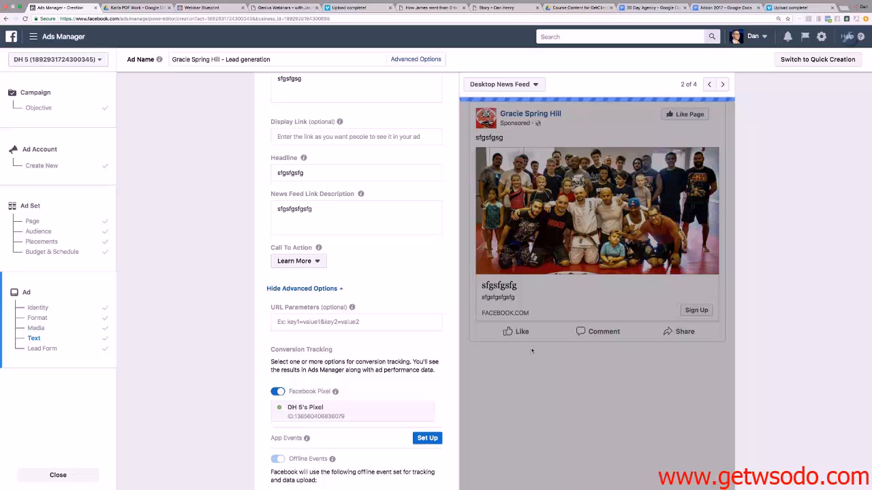
scroll(598, 310, "down", 5)
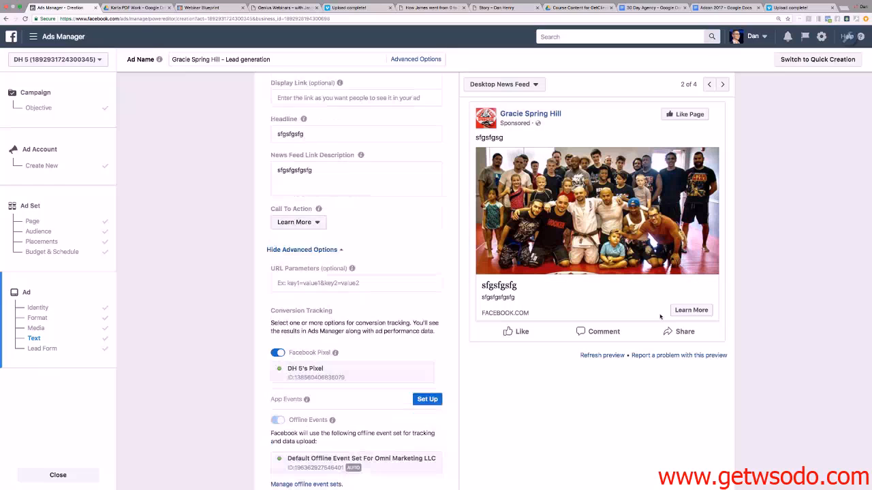
Start a new lead form in the ad's Lead Form section
scroll(597, 310, "down", 5)
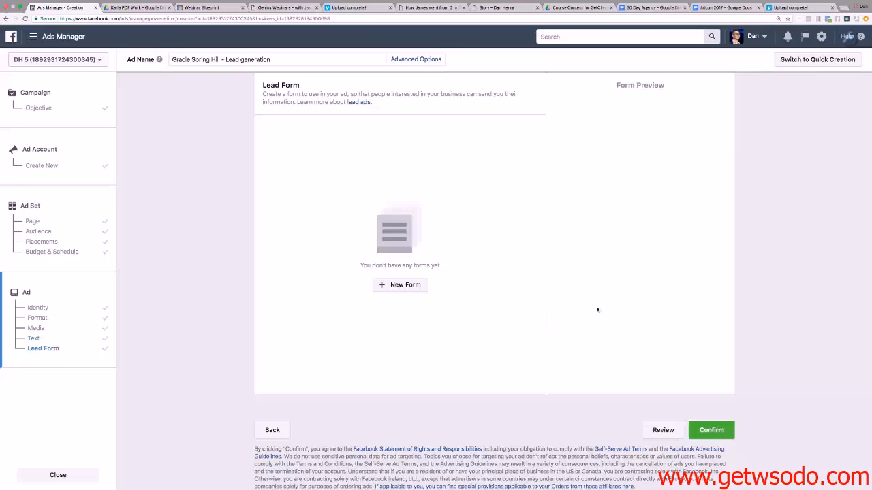
scroll(597, 310, "up", 1)
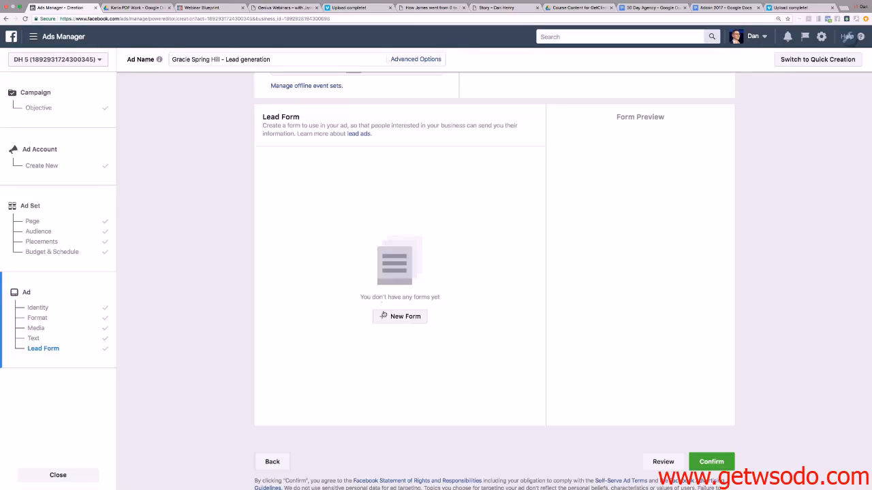
left_click(389, 318)
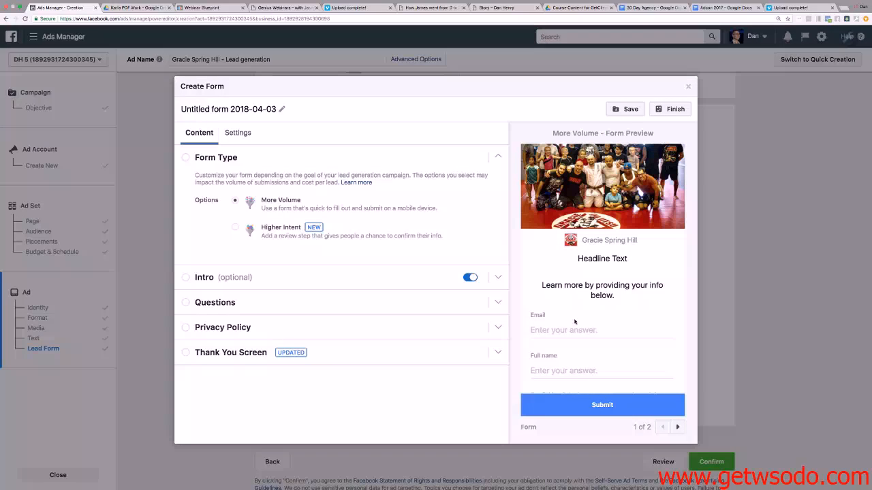
Examine the form preview's headline, intro line, Email and Full name fields, privacy text and submit area
scroll(587, 183, "down", 1)
scroll(694, 226, "up", 1)
scroll(585, 271, "down", 1)
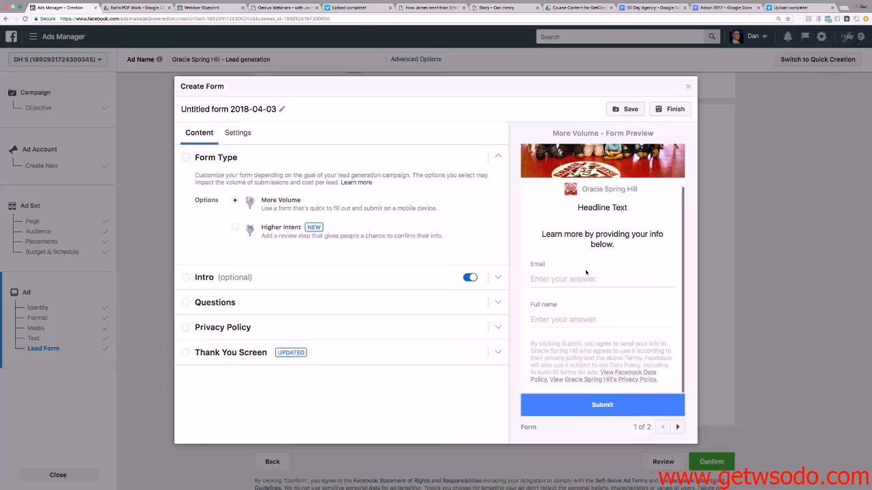
left_click_drag(577, 208, 626, 208)
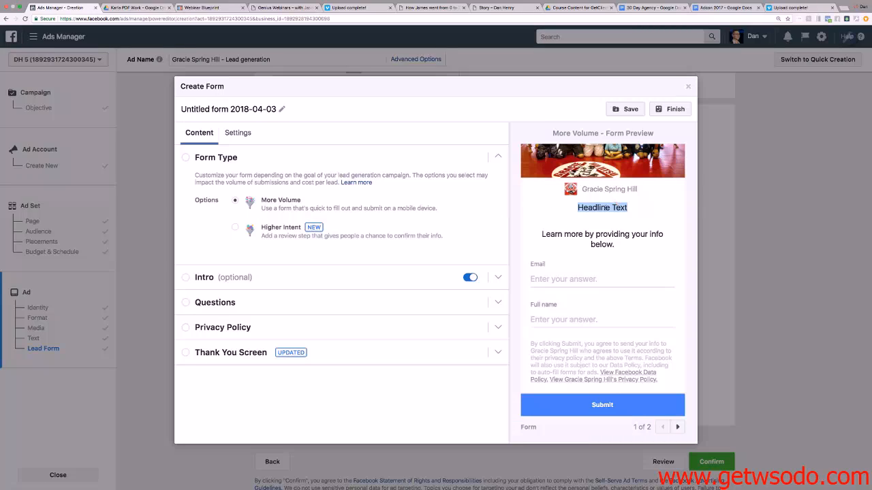
left_click(613, 211)
left_click_drag(620, 209, 577, 211)
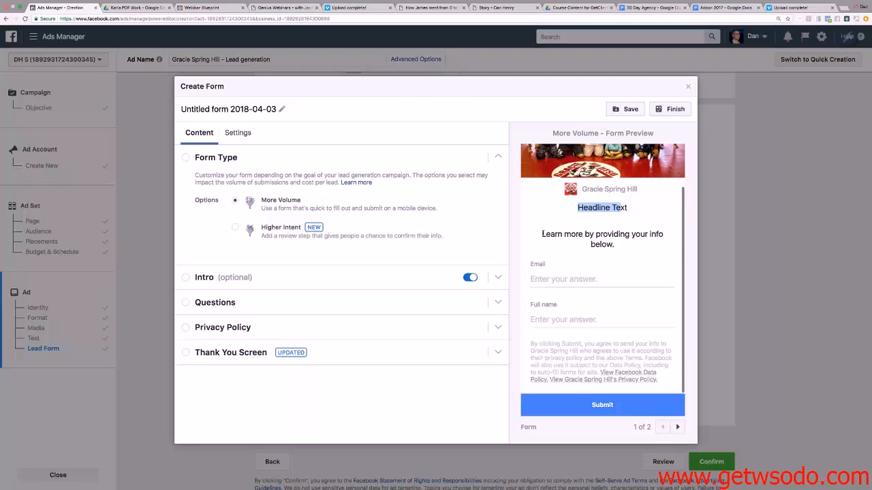
left_click_drag(543, 234, 633, 243)
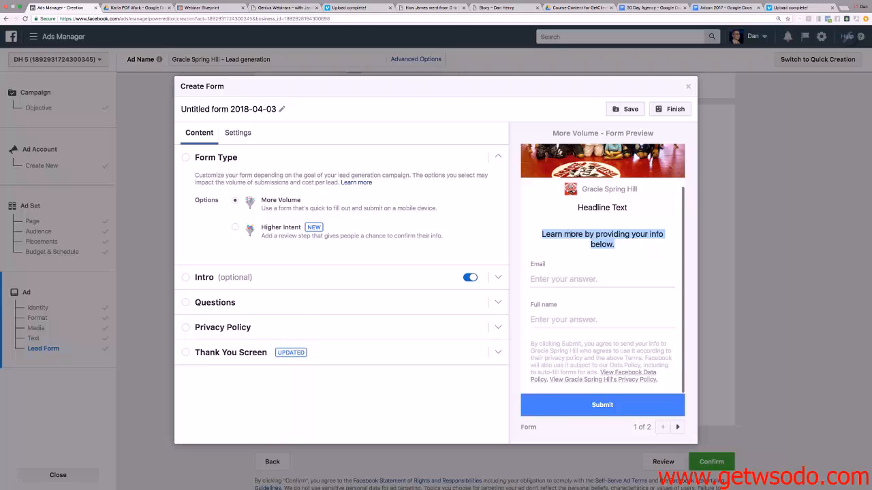
left_click(557, 279)
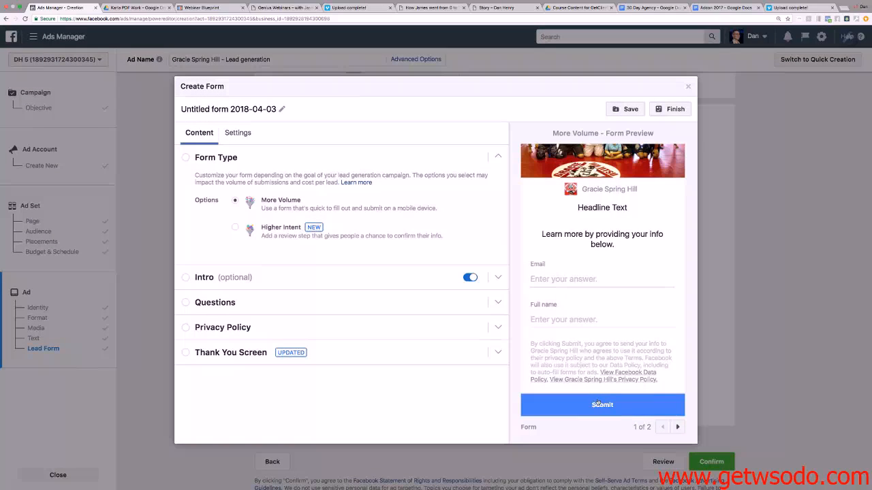
scroll(599, 313, "up", 2)
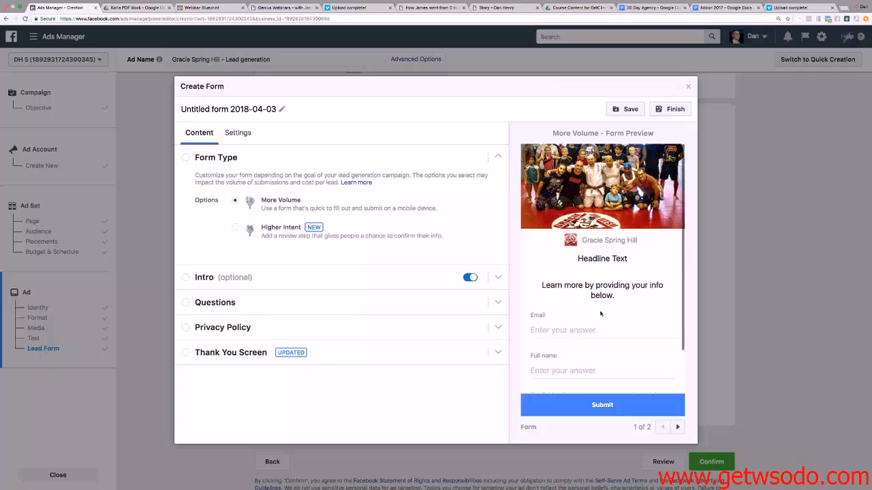
In the form's Thank You Screen section, try the Download button type and settle on Call Business
left_click(252, 359)
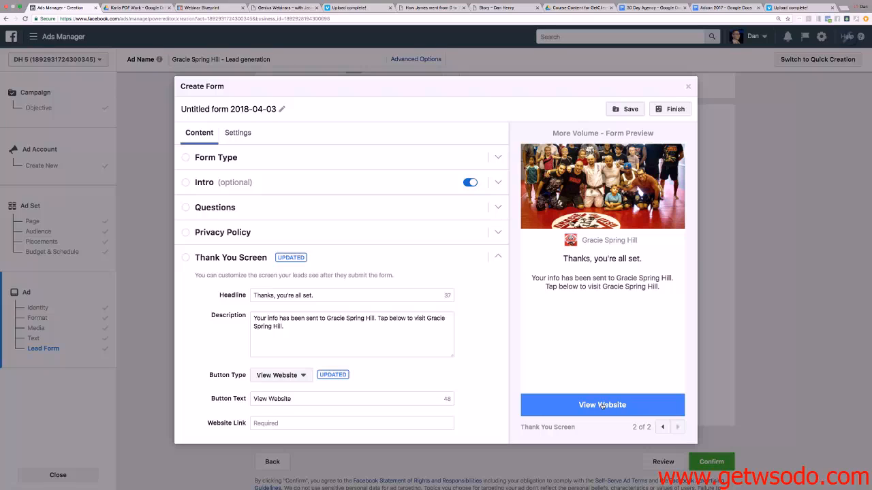
left_click(288, 423)
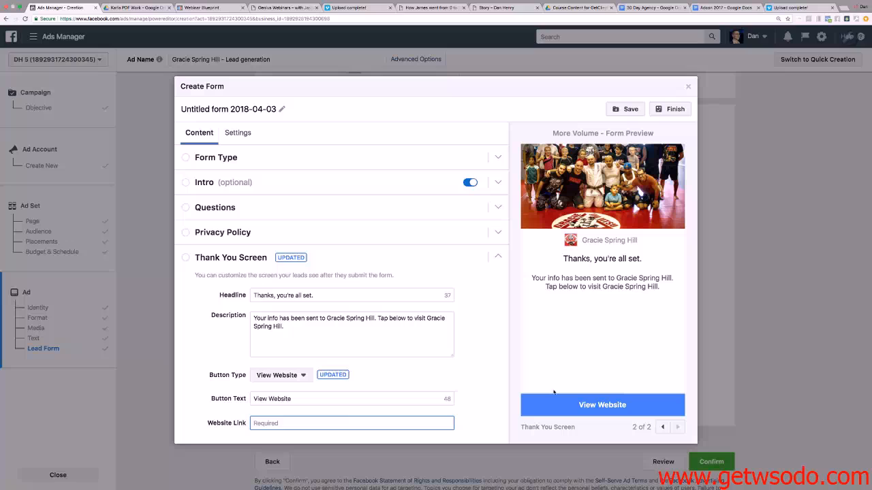
left_click(285, 376)
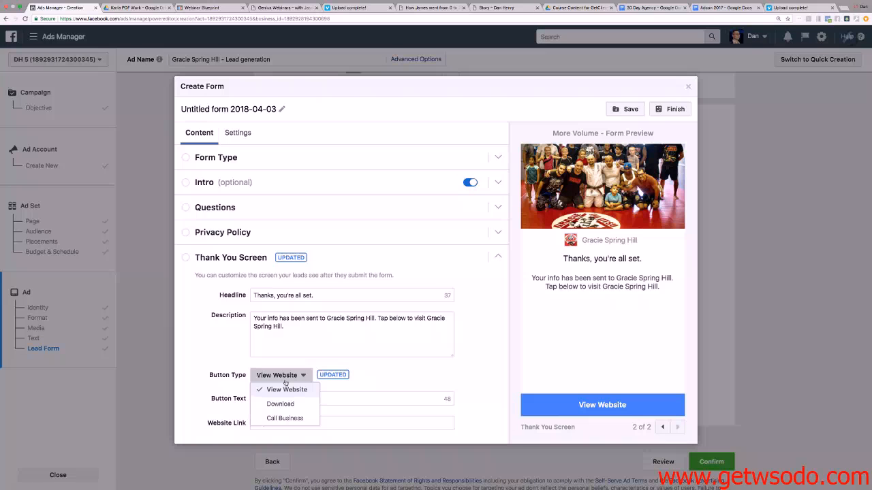
left_click(297, 406)
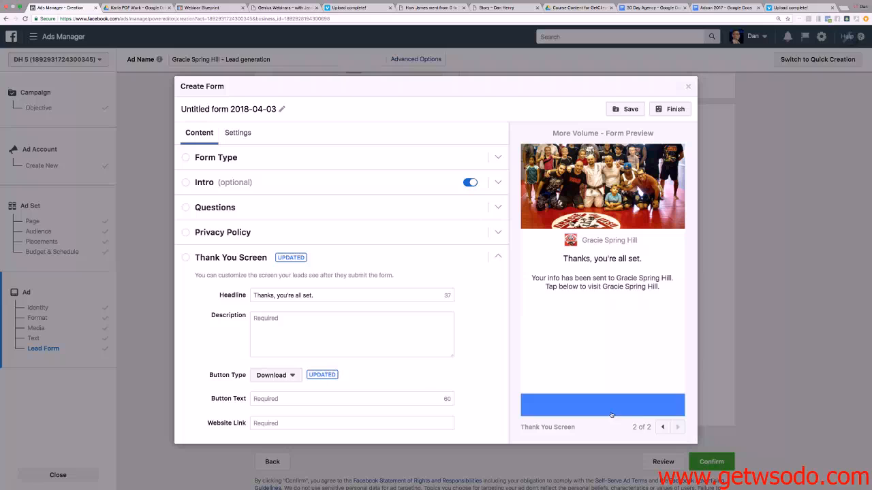
left_click(266, 402)
left_click(267, 423)
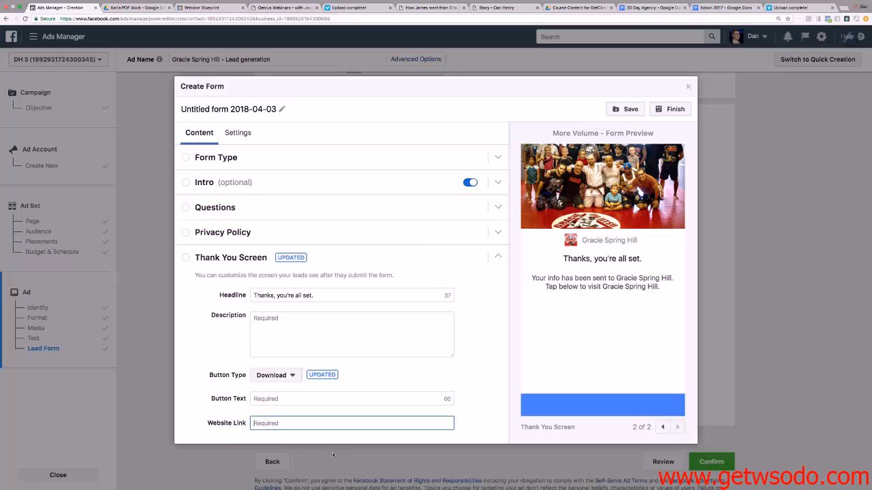
left_click(289, 380)
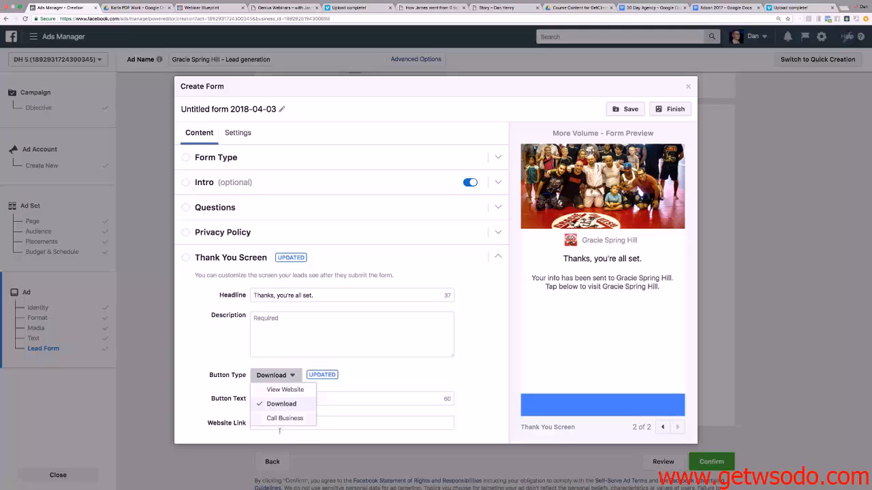
left_click(284, 417)
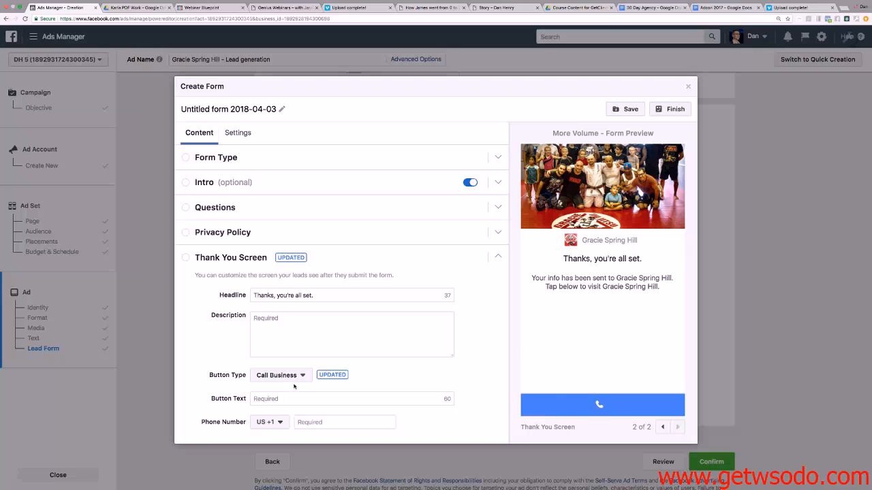
Set the thank you screen's description to "Give us a call to confirm your free week! Click the blue button below!"
left_click(310, 314)
type("Give ")
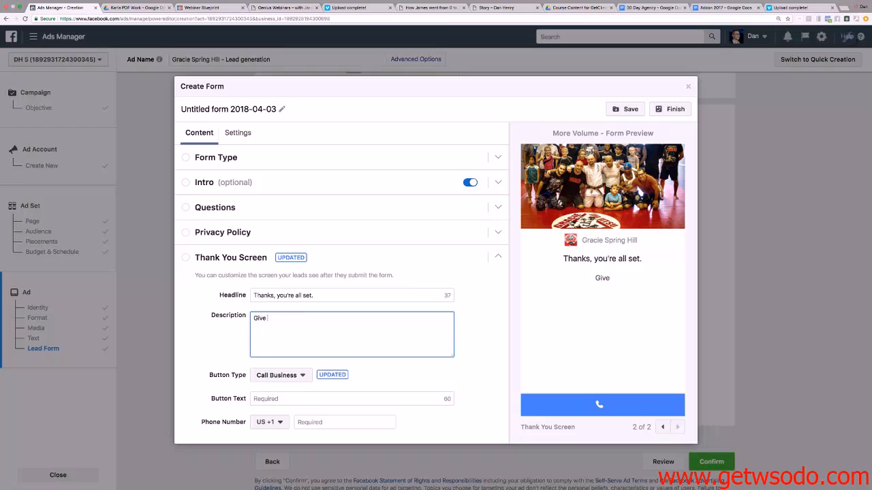
type("us a call to confir")
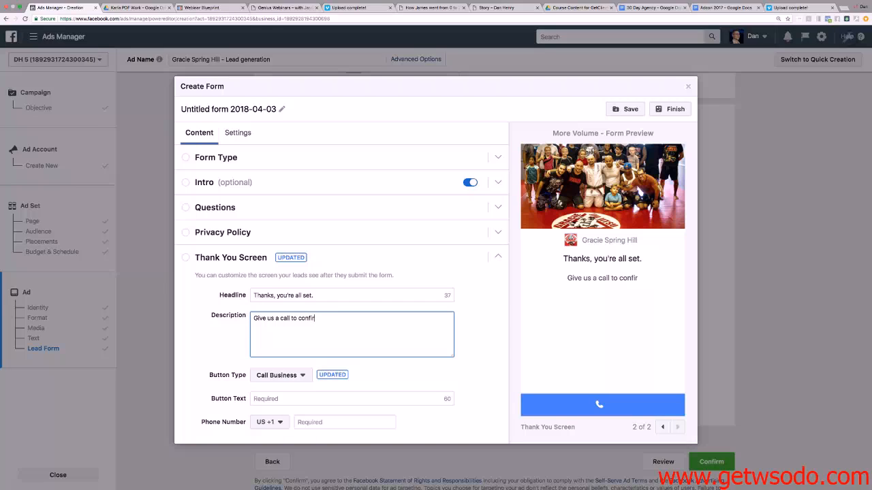
type("m your free wee")
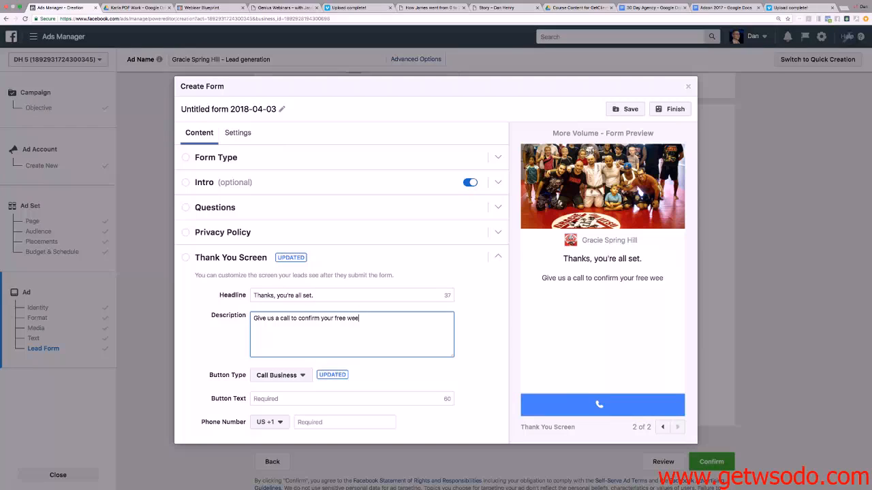
type("k! Click the ")
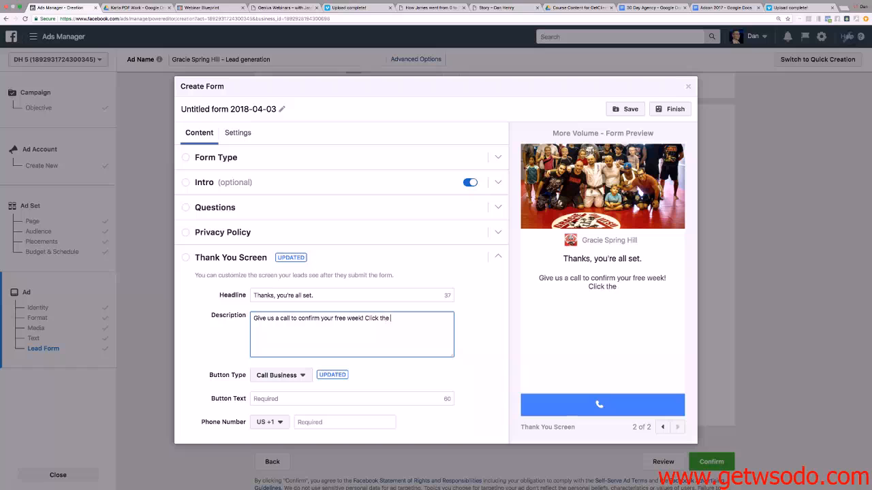
type("blue button be")
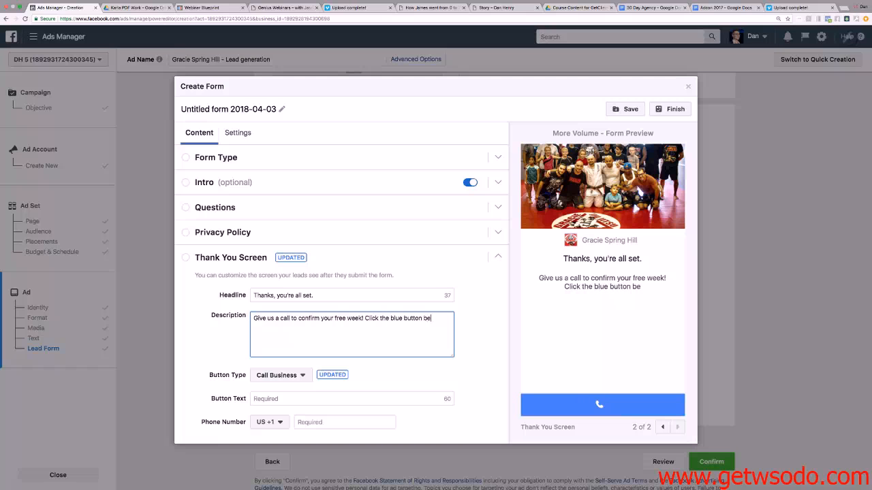
type("low!")
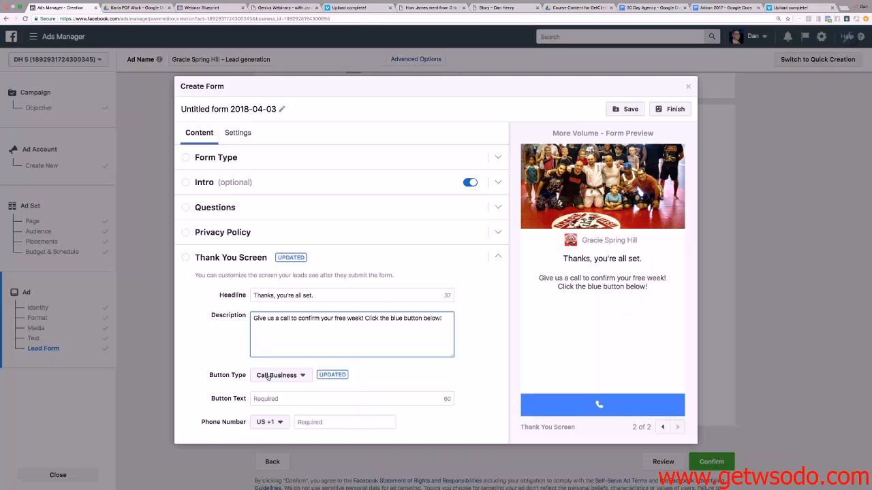
Set the thank you screen's button text to "Call Now to Reserve Your Free Week", correcting the misspelled word
left_click(303, 421)
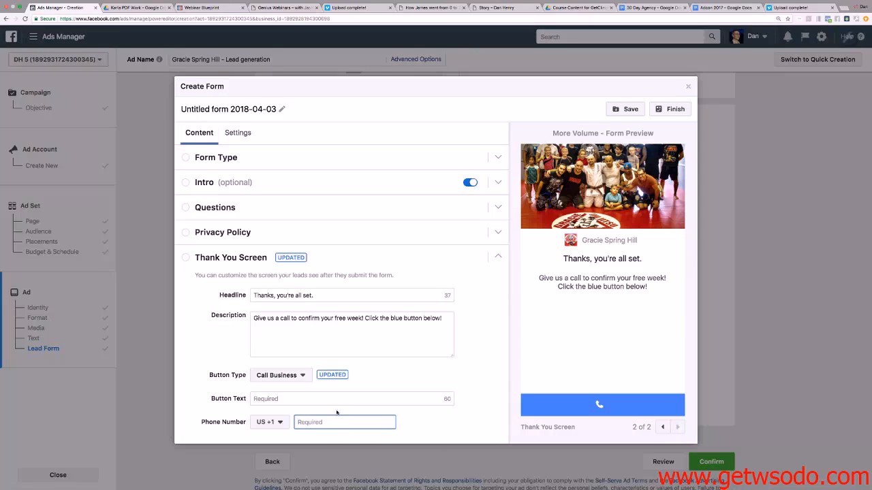
left_click(322, 398)
type("Call")
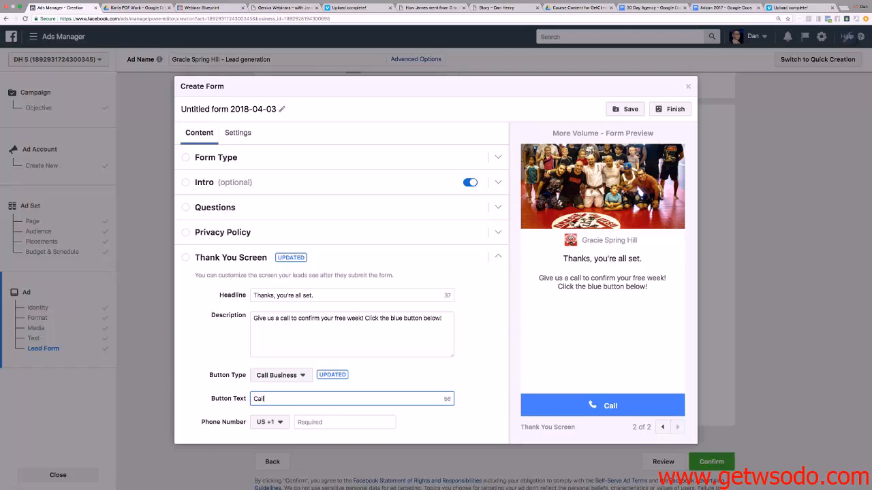
type(" Now to res")
key("BackSpace")
key("BackSpace")
key("BackSpace")
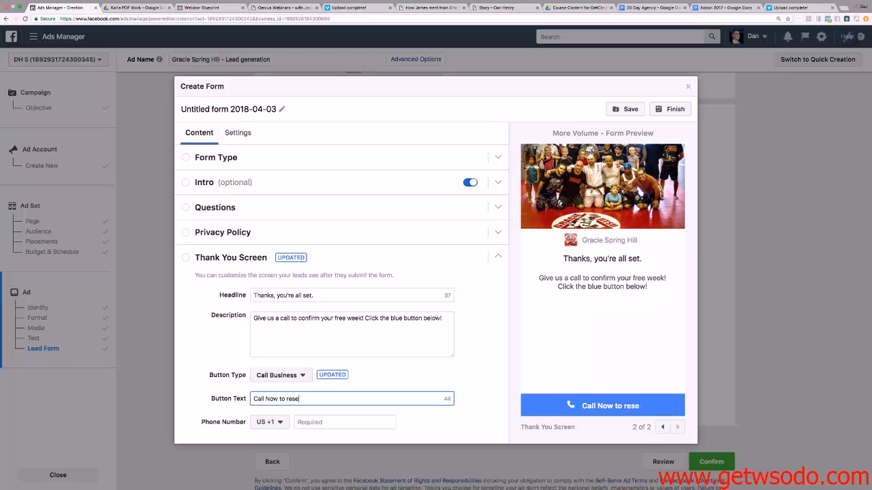
type("Resevre Your Free Week")
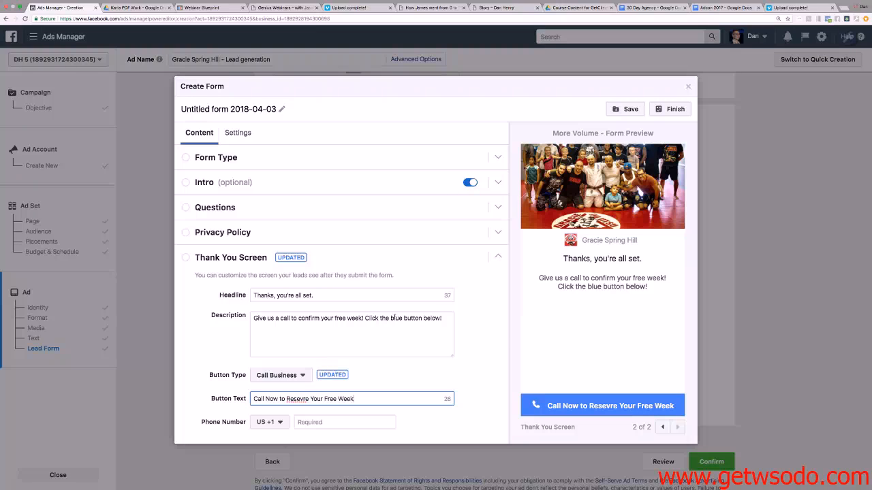
right_click(299, 400)
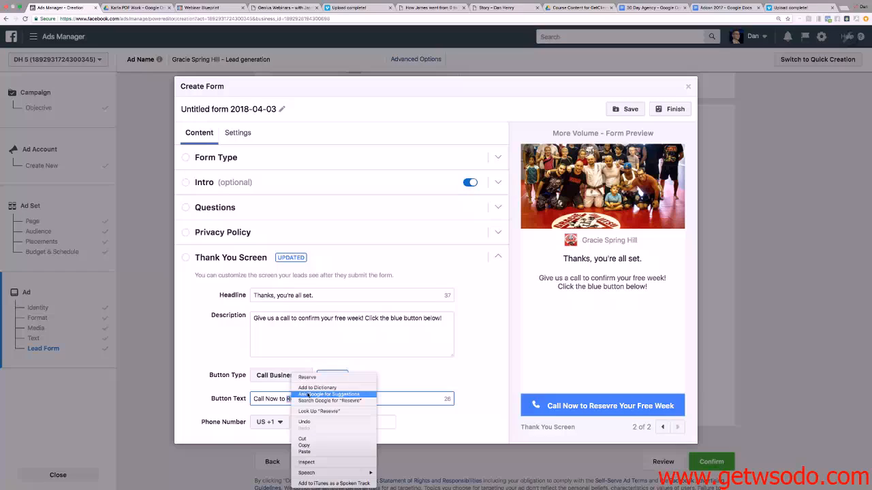
left_click(312, 376)
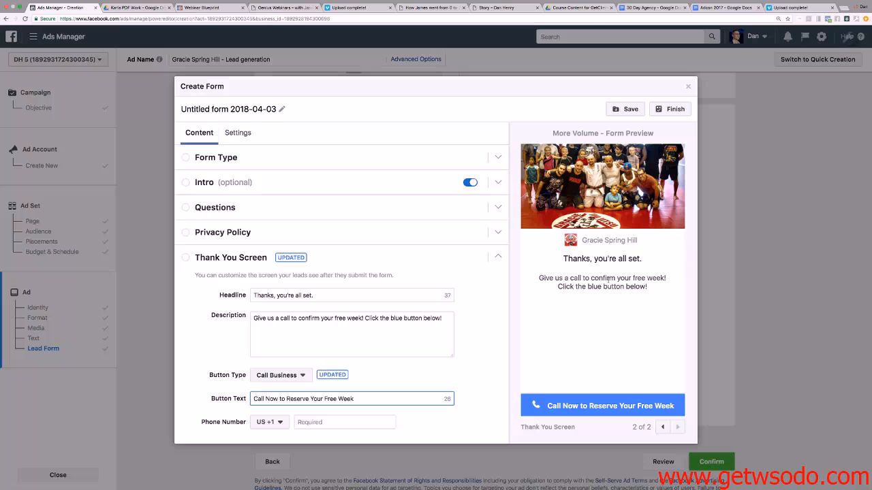
Fill in the form's Intro with placeholder headline "hkkrwkejw" and paragraph text "wejhwejhwehjwe"
left_click(226, 188)
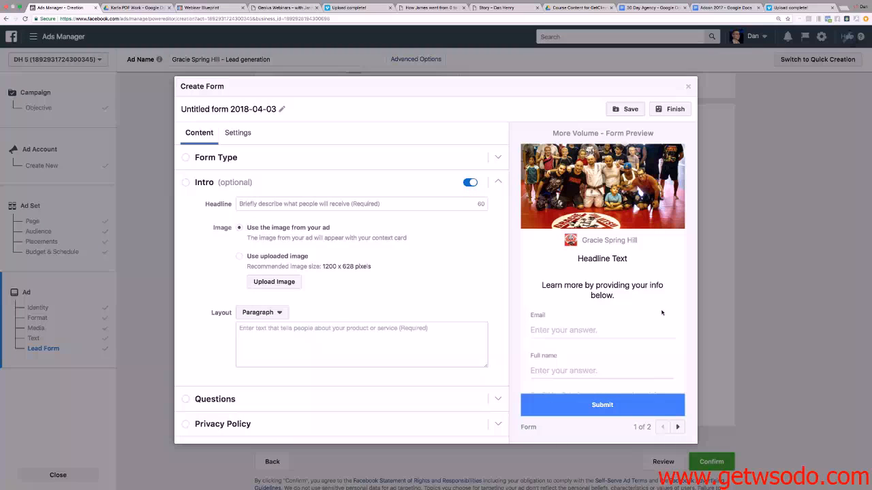
left_click(279, 205)
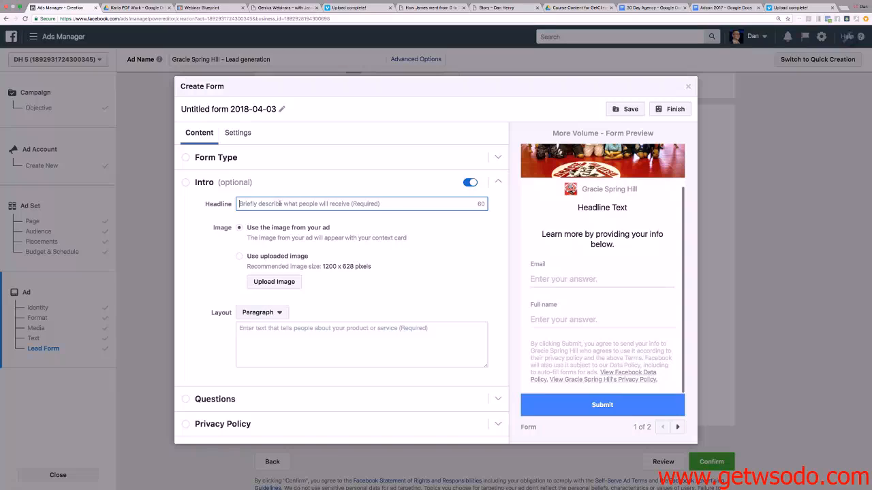
type("hkkrwkejw")
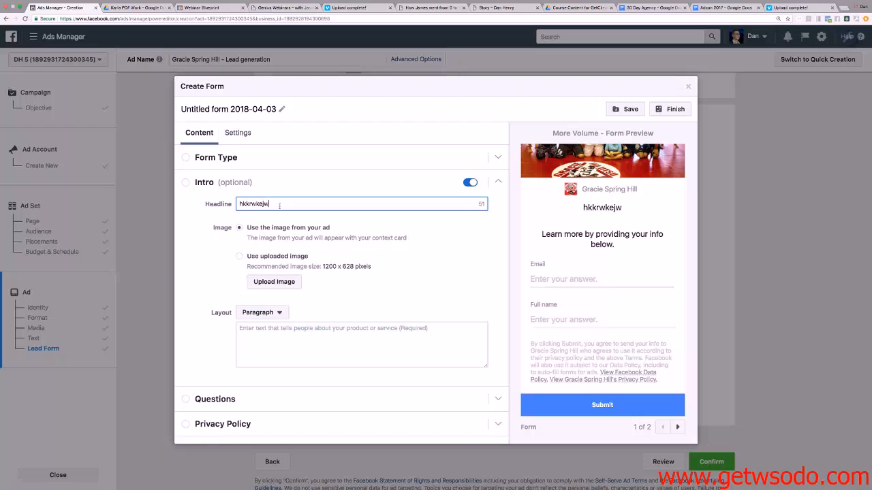
left_click(268, 335)
type("wejhwejhwehjwe")
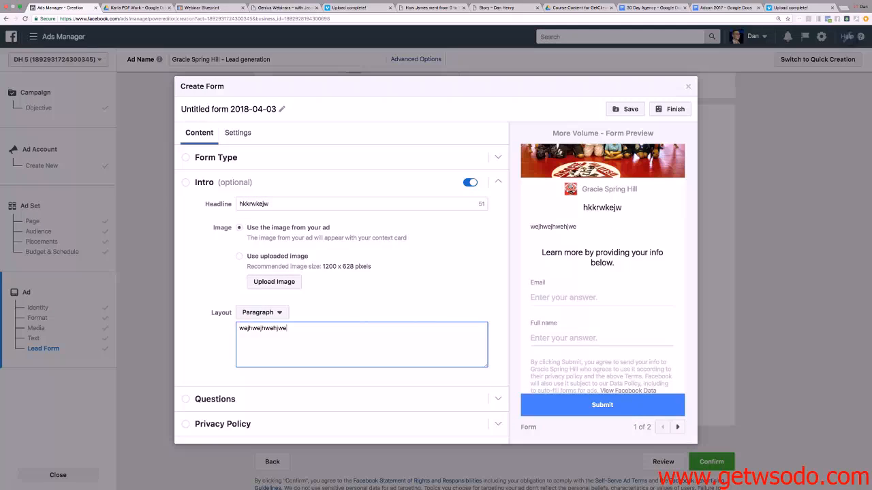
scroll(267, 320, "down", 1)
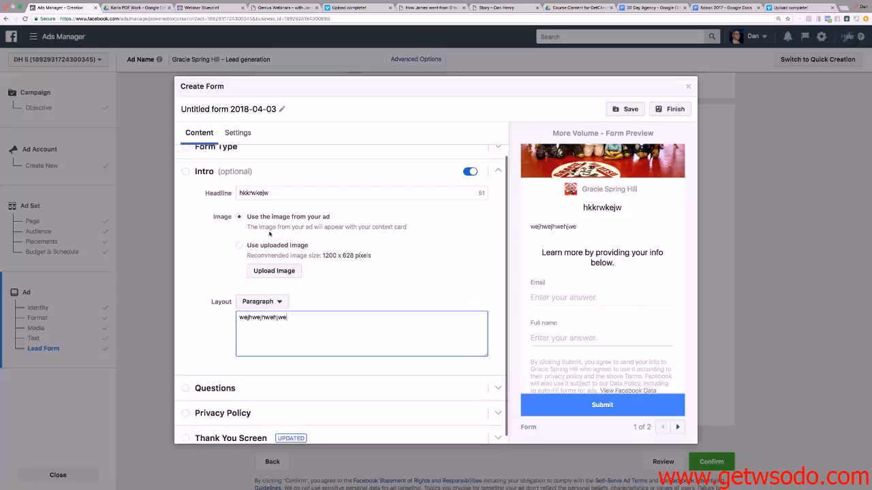
scroll(270, 280, "up", 1)
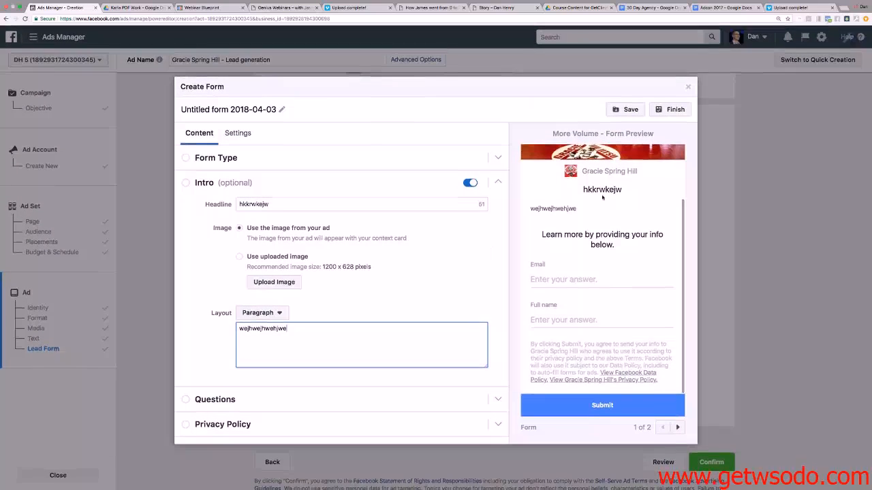
Change the form type to Higher Intent and page through the form preview to the Thank You Screen
left_click(219, 160)
left_click(237, 229)
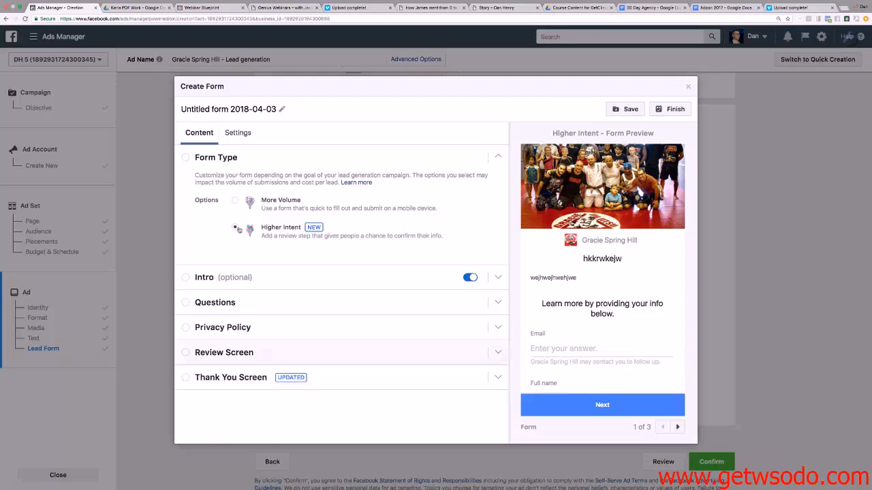
scroll(569, 276, "down", 3)
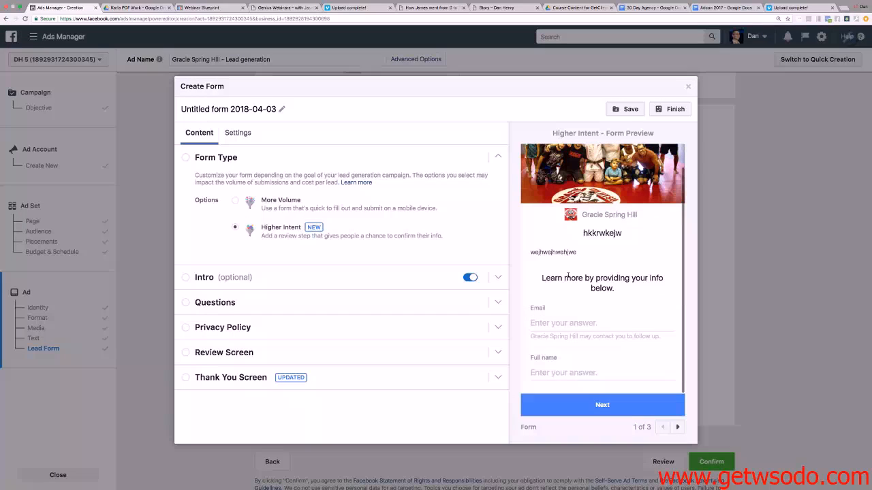
scroll(568, 276, "up", 3)
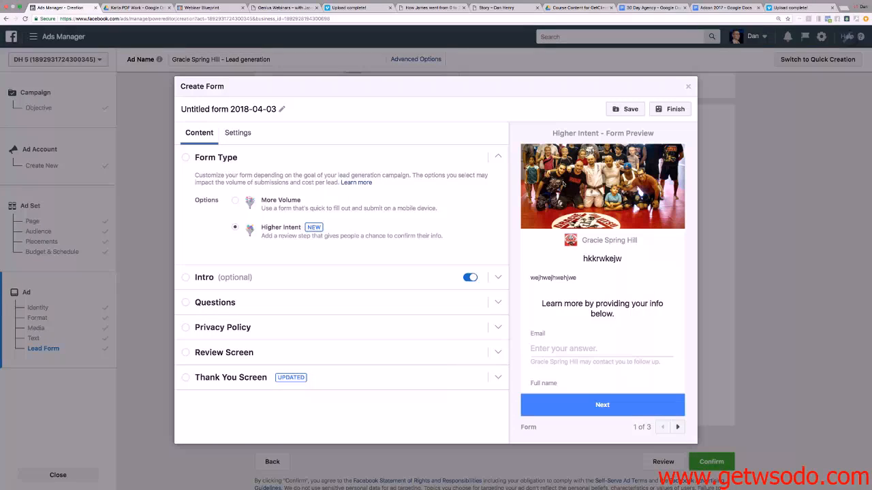
scroll(576, 263, "down", 1)
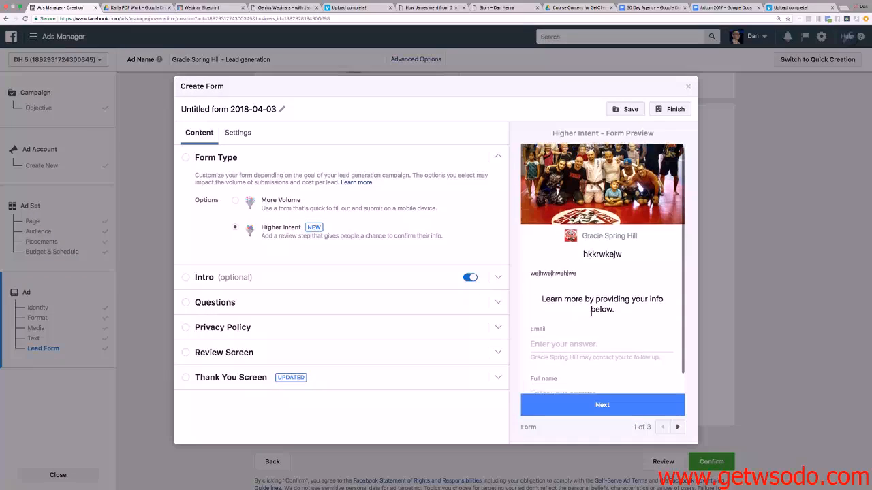
left_click(678, 427)
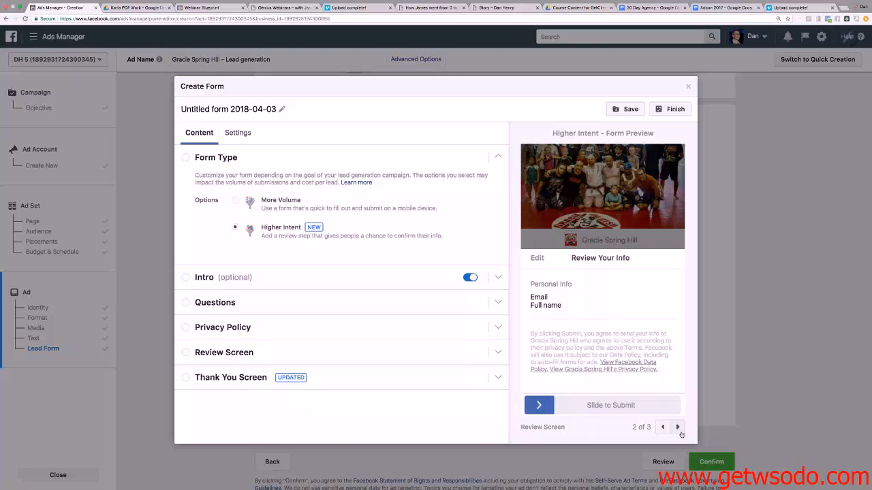
left_click(678, 427)
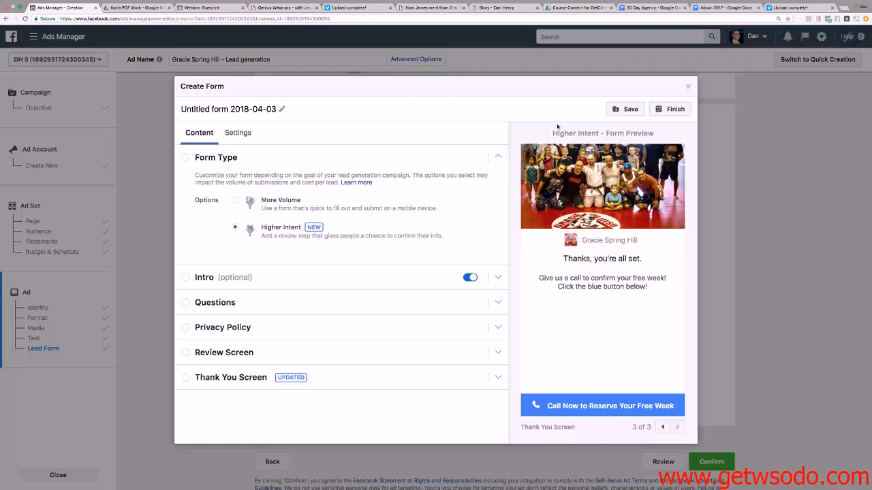